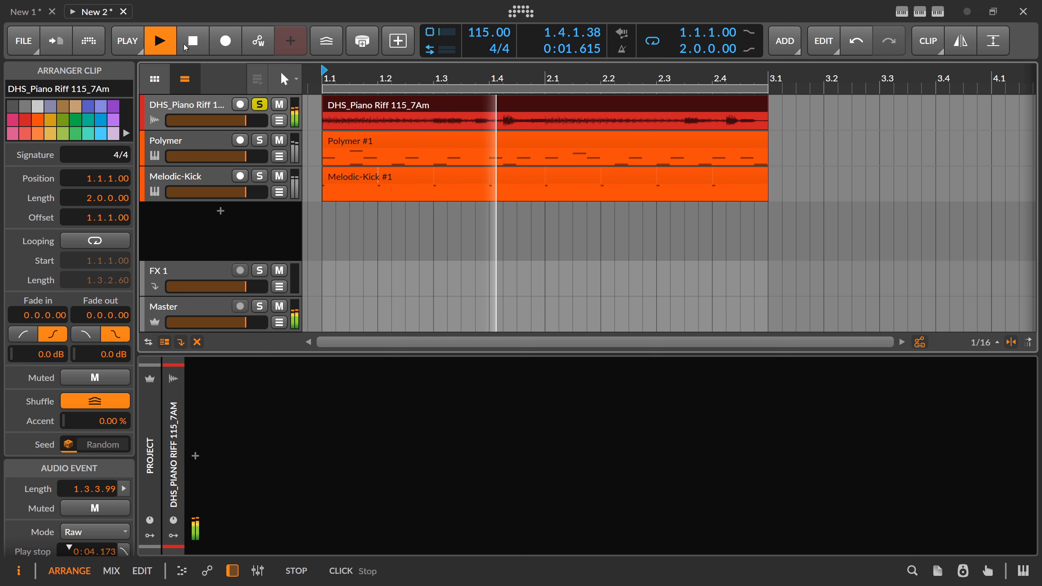
Step: Stop playback and examine the notes of the Polymer clip in the note editor
{"action": "left_click", "coordinate": [187, 44]}
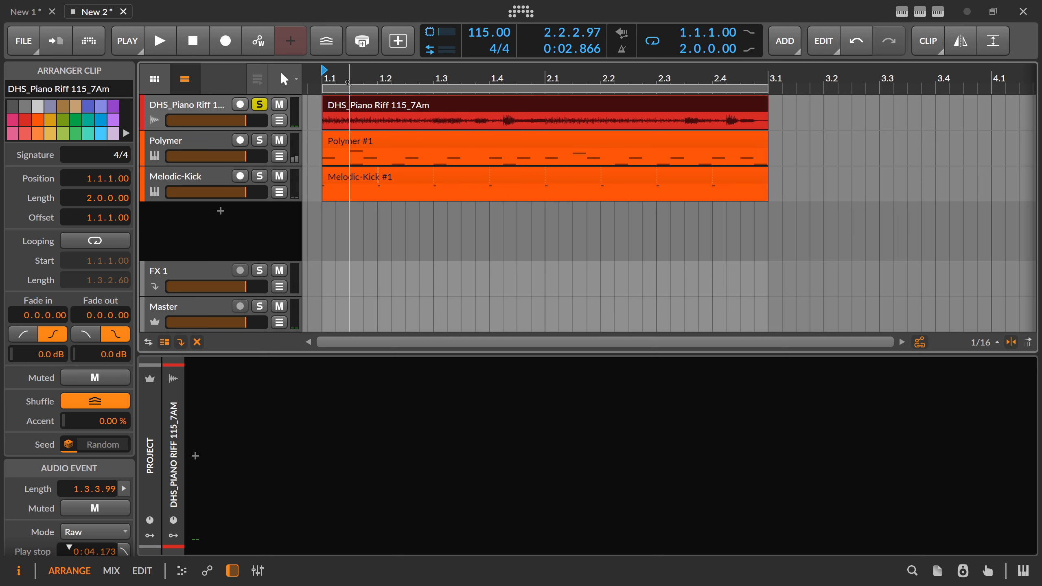
{"action": "left_click_drag", "start_coordinate": [349, 84], "coordinate": [347, 82]}
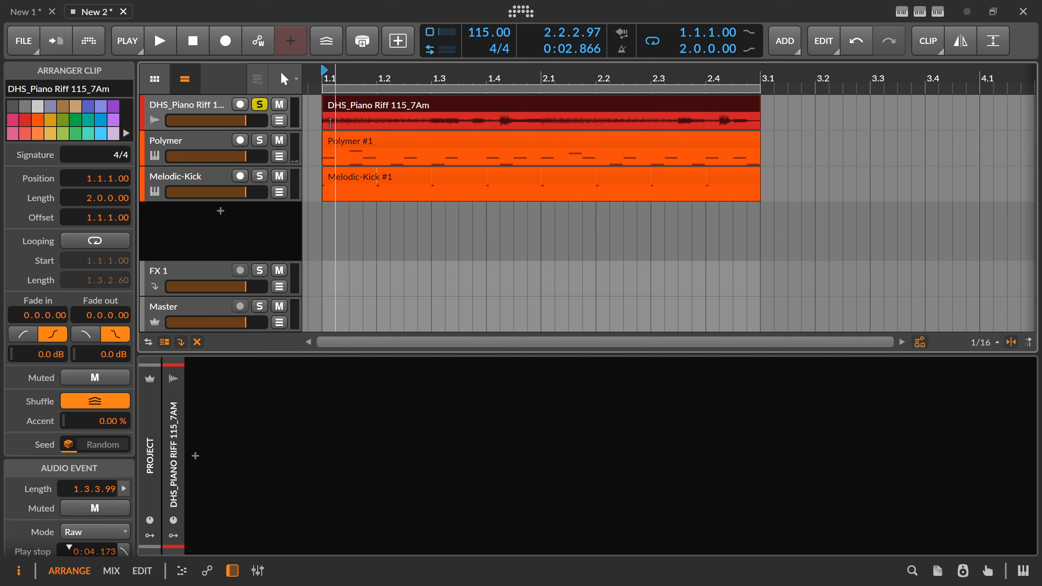
{"action": "left_click", "coordinate": [221, 148]}
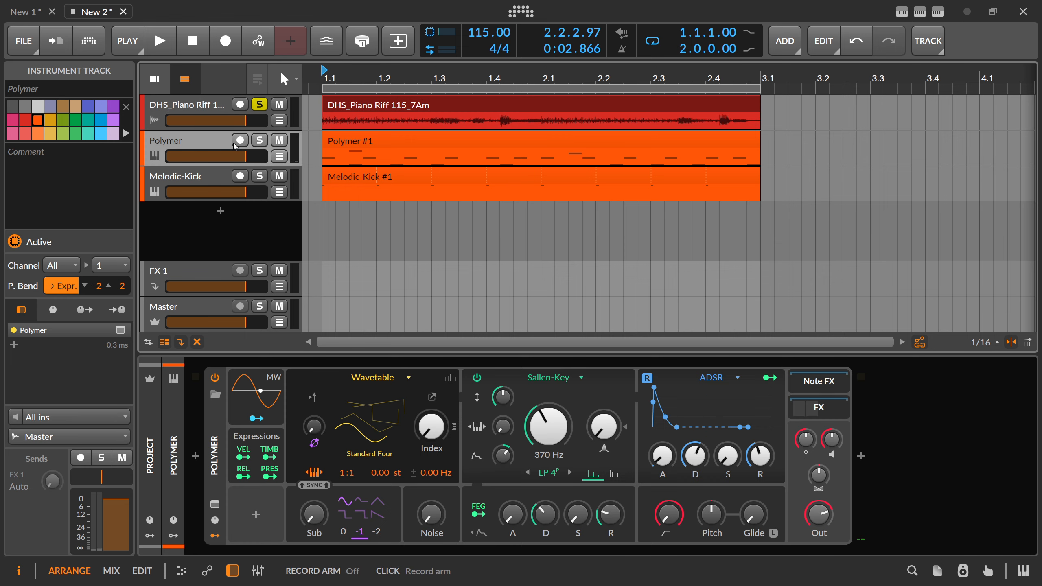
{"action": "double_click", "coordinate": [329, 143]}
{"action": "left_click_drag", "start_coordinate": [398, 84], "coordinate": [399, 73]}
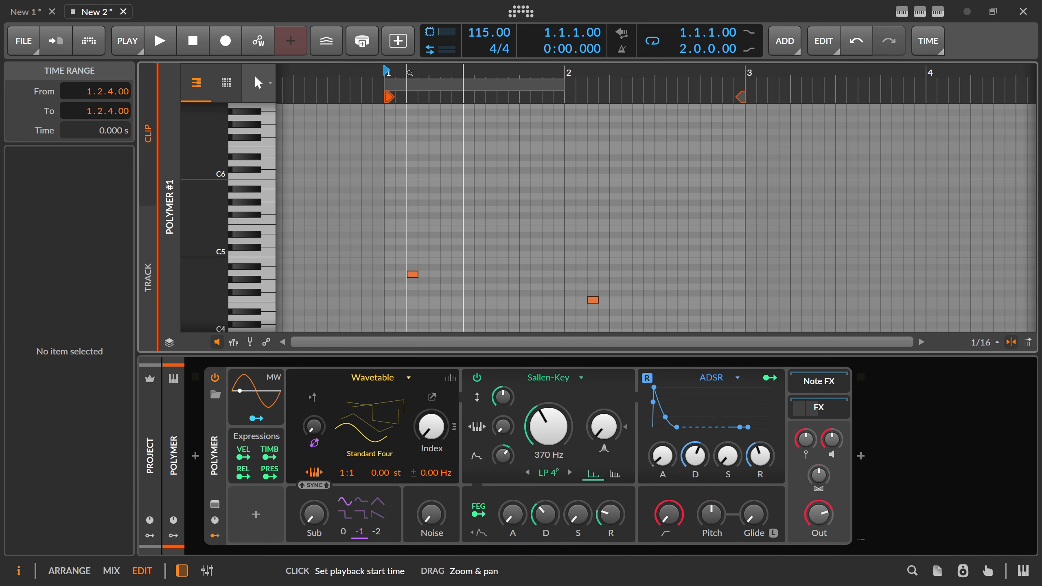
{"action": "scroll", "coordinate": [404, 148], "scroll_direction": "down", "scroll_amount": 5}
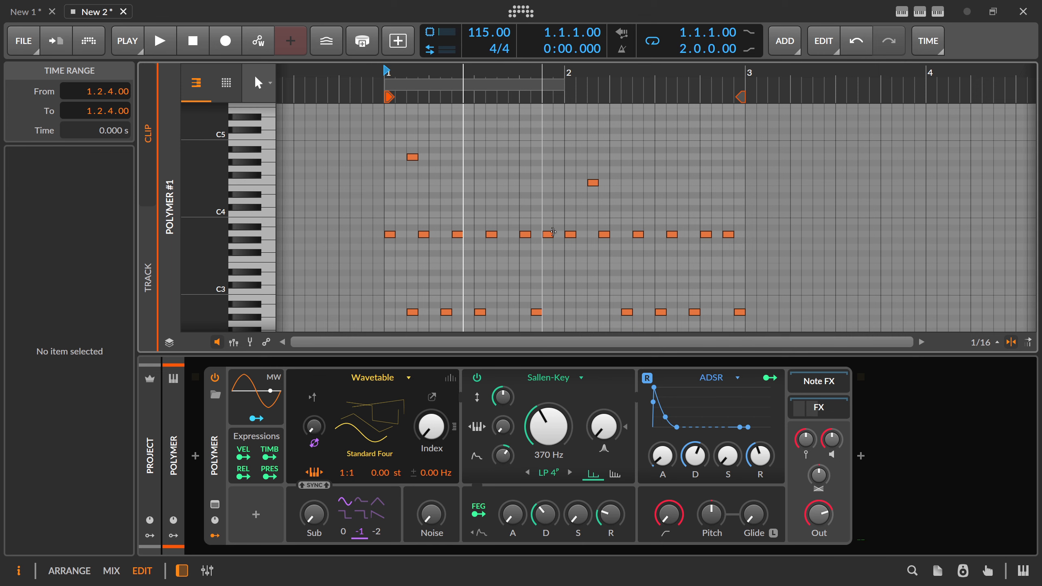
{"action": "key", "text": "alt+1"}
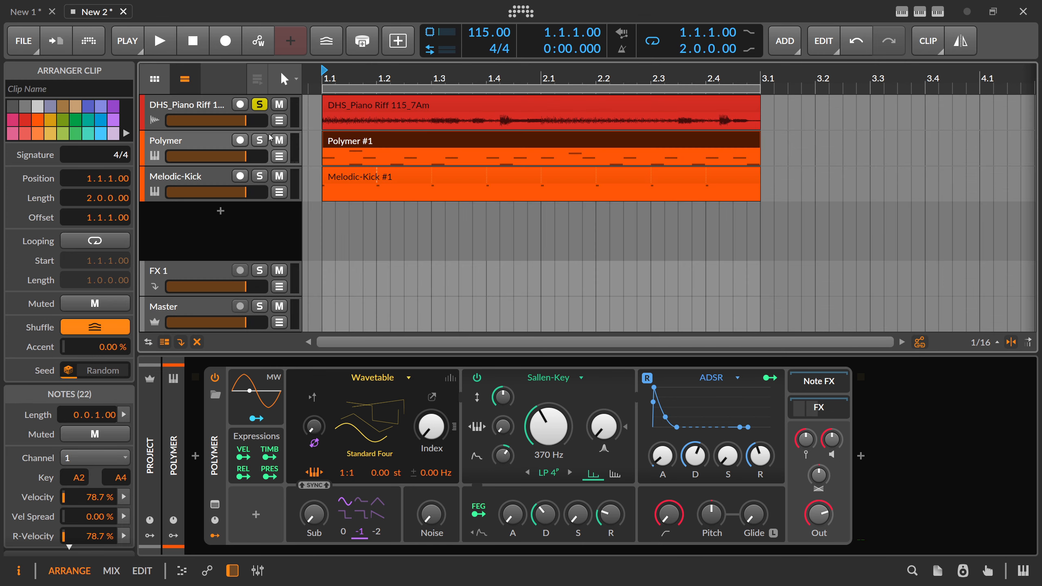
Step: Audition the piano riff with Polymer and Melodic-Kick temporarily soloed, and lower the piano track's volume slightly
{"action": "key", "text": "space"}
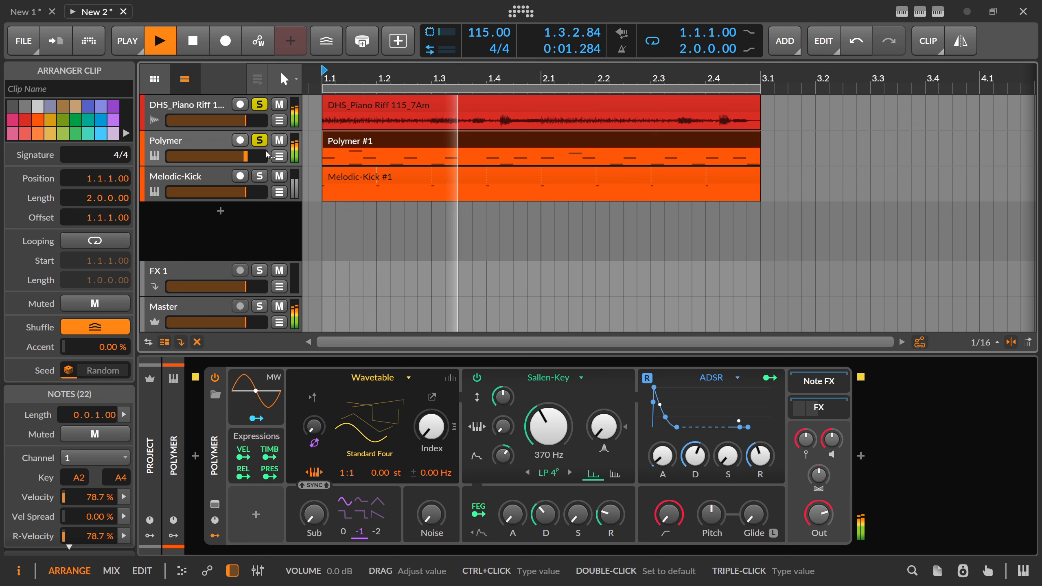
{"action": "left_click", "coordinate": [225, 111]}
{"action": "left_click_drag", "start_coordinate": [245, 120], "coordinate": [240, 120]}
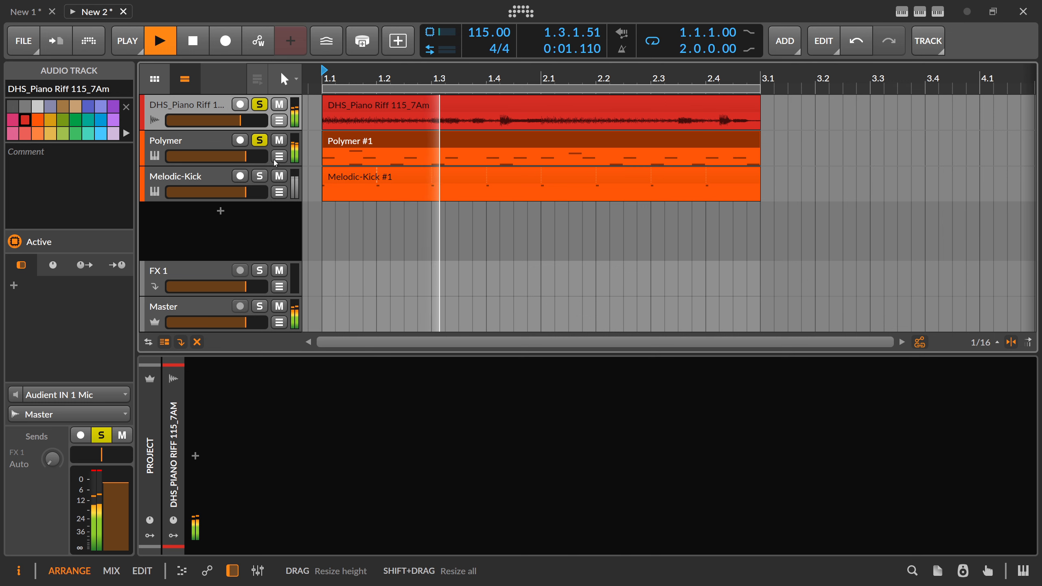
{"action": "left_click", "coordinate": [260, 176]}
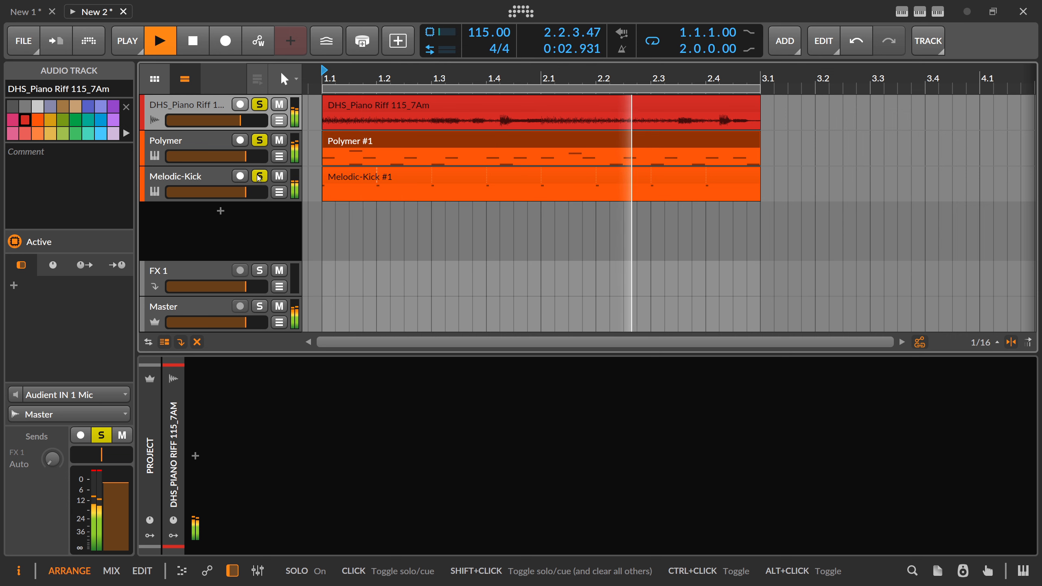
{"action": "key", "text": "space"}
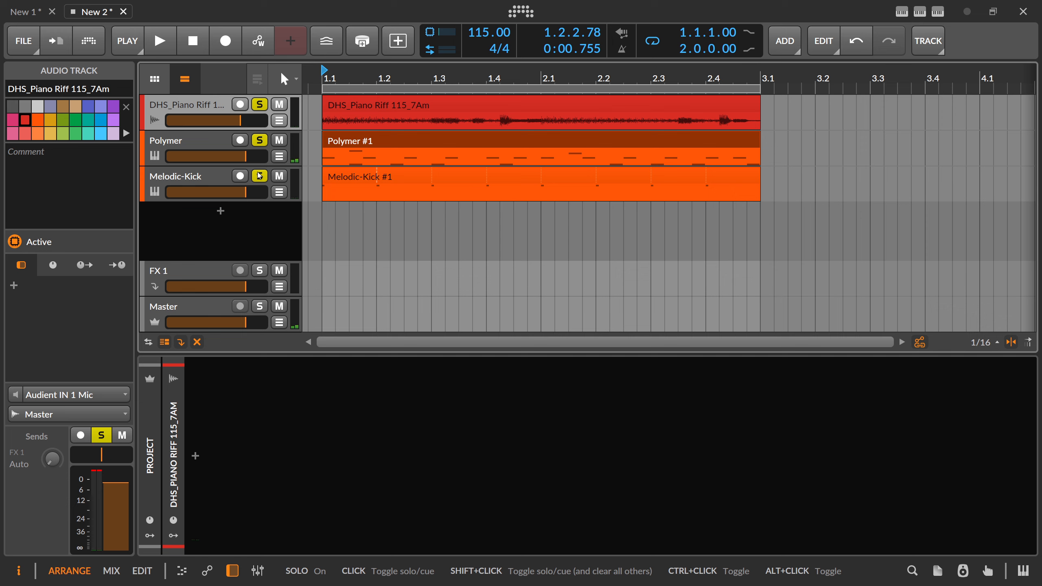
{"action": "left_click", "coordinate": [259, 140]}
{"action": "left_click", "coordinate": [259, 176]}
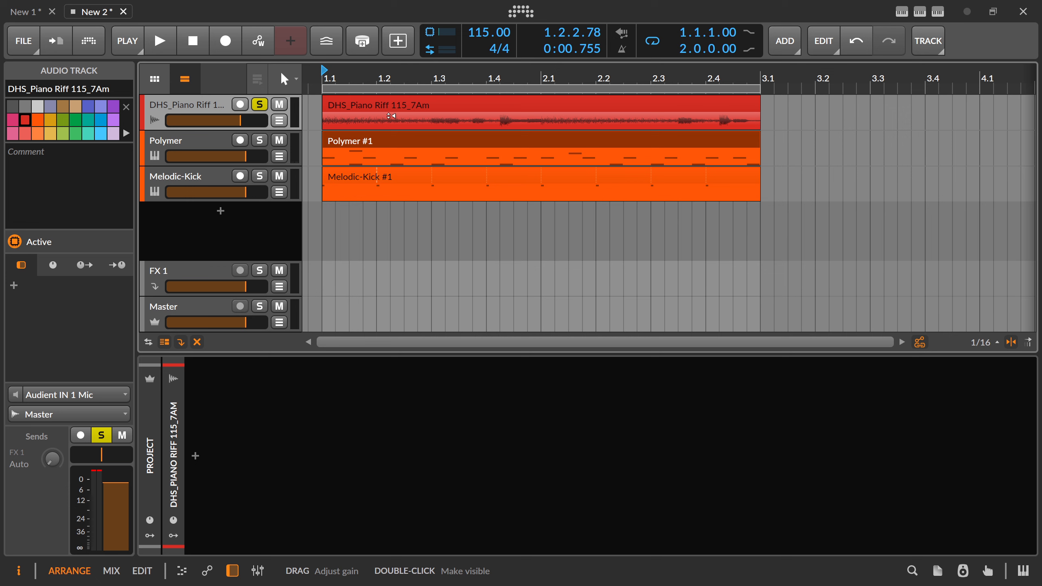
Step: Insert a Freq Shifter device on the piano riff track
{"action": "left_click", "coordinate": [197, 456]}
{"action": "type", "text": "freq"}
{"action": "key", "text": "Return"}
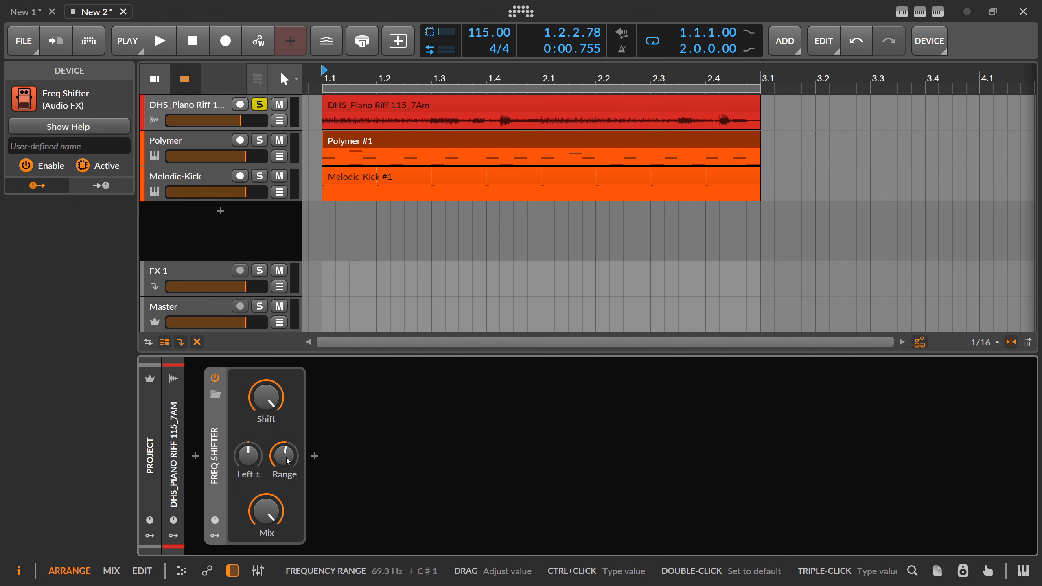
Step: Set the Freq Shifter's Shift to -100 % and raise its Range while the piano riff plays
{"action": "left_click_drag", "start_coordinate": [269, 394], "coordinate": [273, 404]}
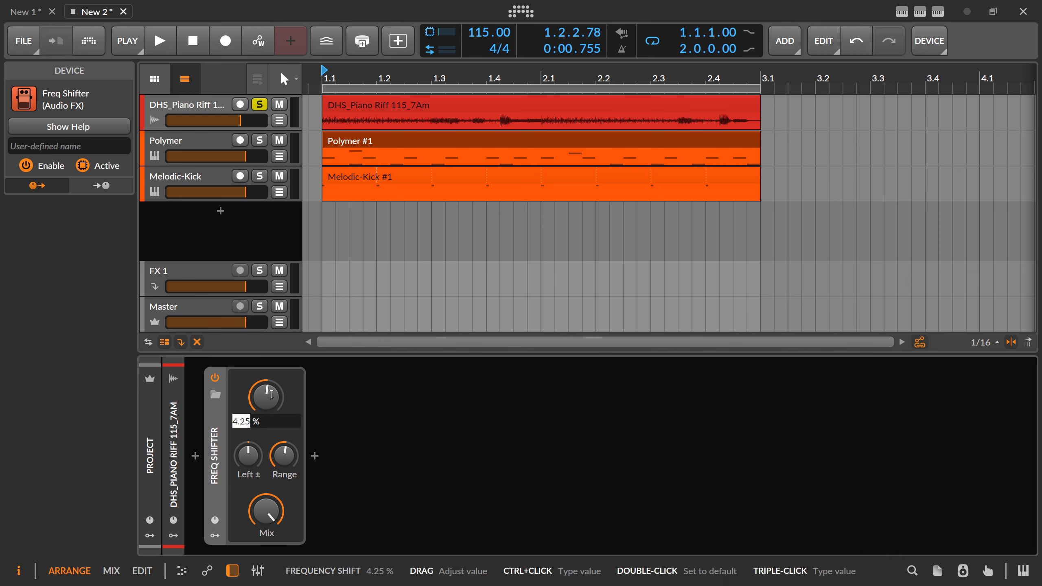
{"action": "double_click", "coordinate": [273, 396]}
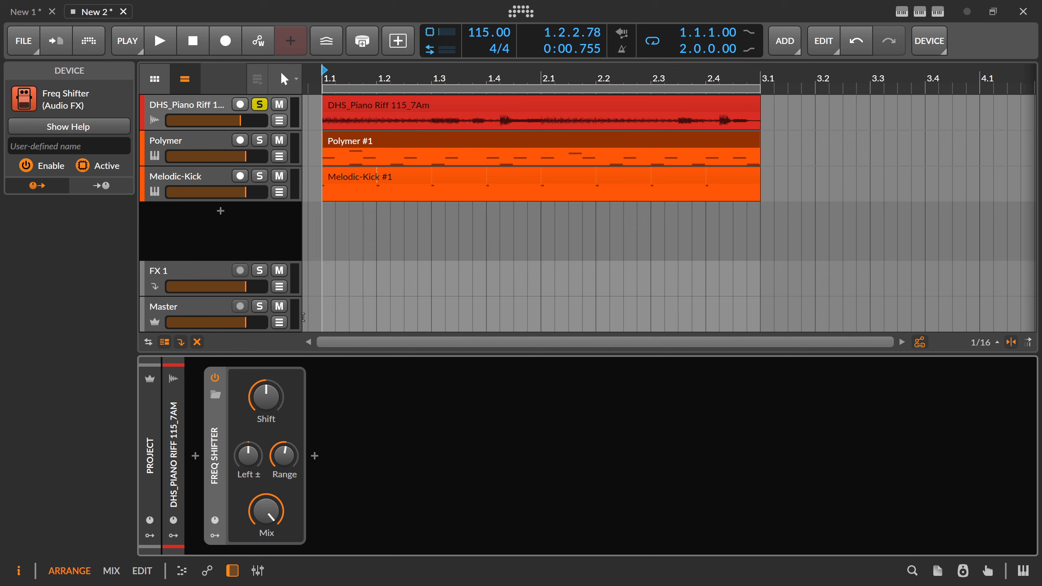
{"action": "key", "text": "space"}
{"action": "left_click_drag", "start_coordinate": [269, 395], "coordinate": [269, 355]}
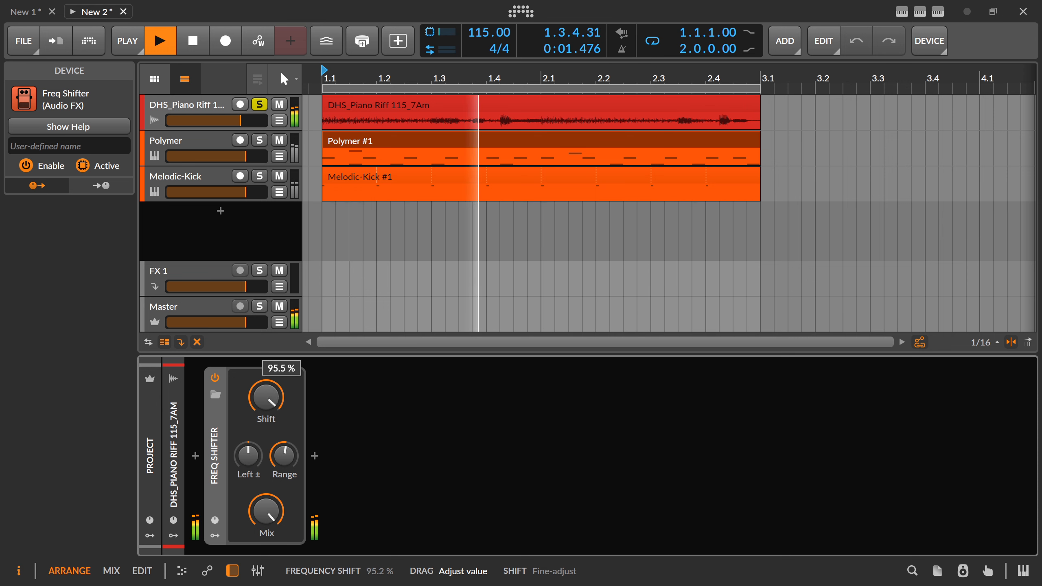
{"action": "left_click_drag", "start_coordinate": [284, 455], "coordinate": [266, 487]}
Step: Insert an EQ-2 after the Freq Shifter and set its low band to High-pass (4-pole) at 168 Hz
{"action": "left_click", "coordinate": [317, 457]}
{"action": "type", "text": "eq"}
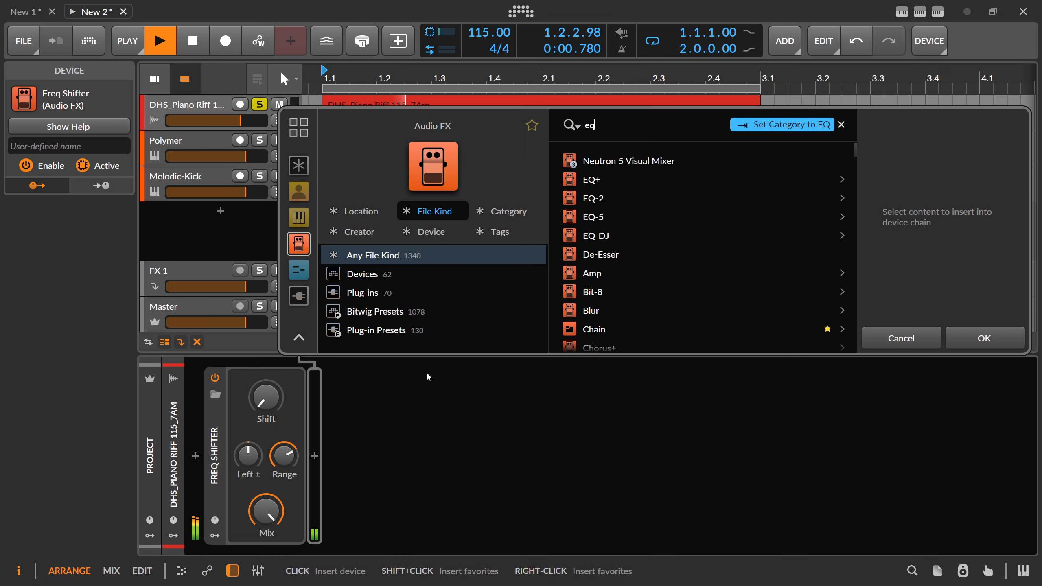
{"action": "double_click", "coordinate": [614, 196]}
{"action": "left_click", "coordinate": [380, 486]}
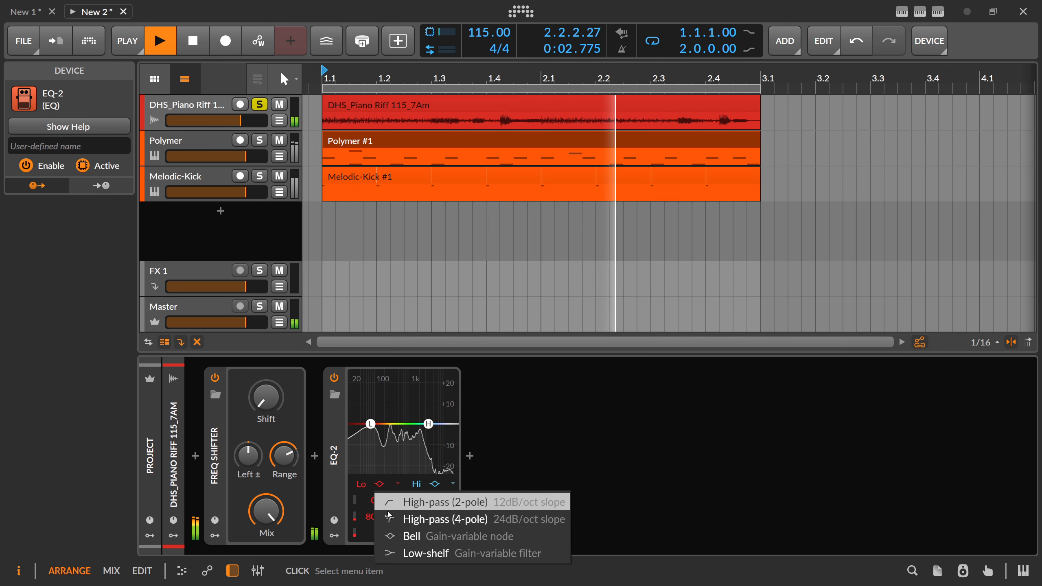
{"action": "left_click", "coordinate": [389, 518]}
{"action": "left_click_drag", "start_coordinate": [383, 521], "coordinate": [463, 491]}
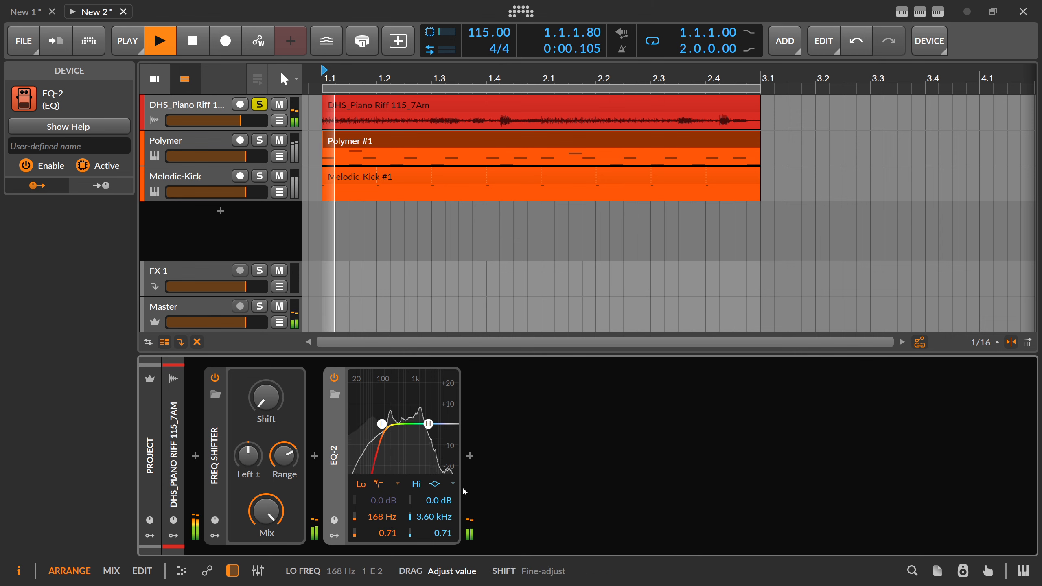
Step: Insert a Peak Limiter after the EQ-2 and raise its input gain to +9.7 dB
{"action": "left_click", "coordinate": [469, 455]}
{"action": "type", "text": "peak"}
{"action": "key", "text": "Return"}
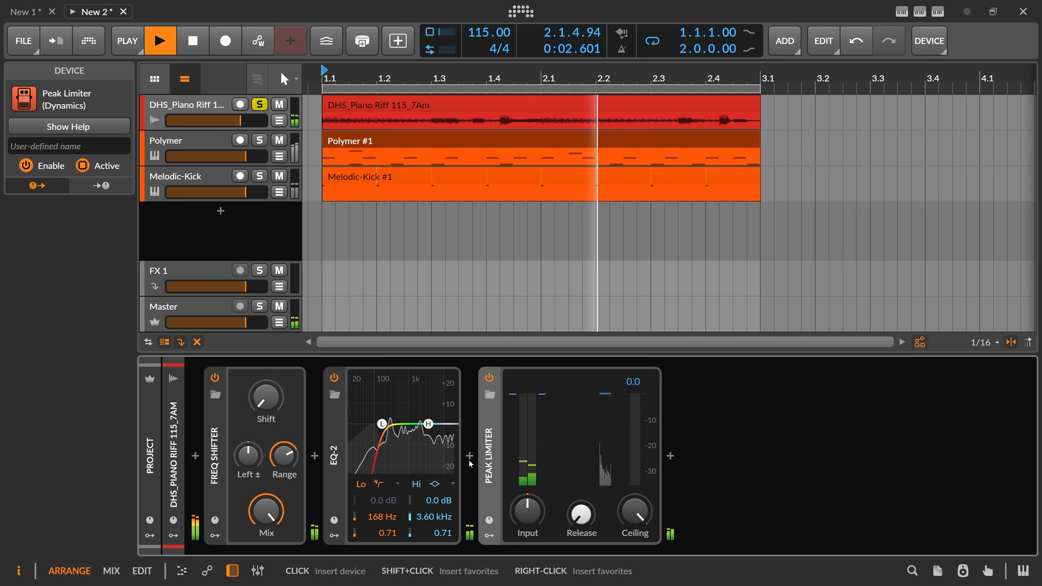
{"action": "left_click_drag", "start_coordinate": [527, 510], "coordinate": [527, 472]}
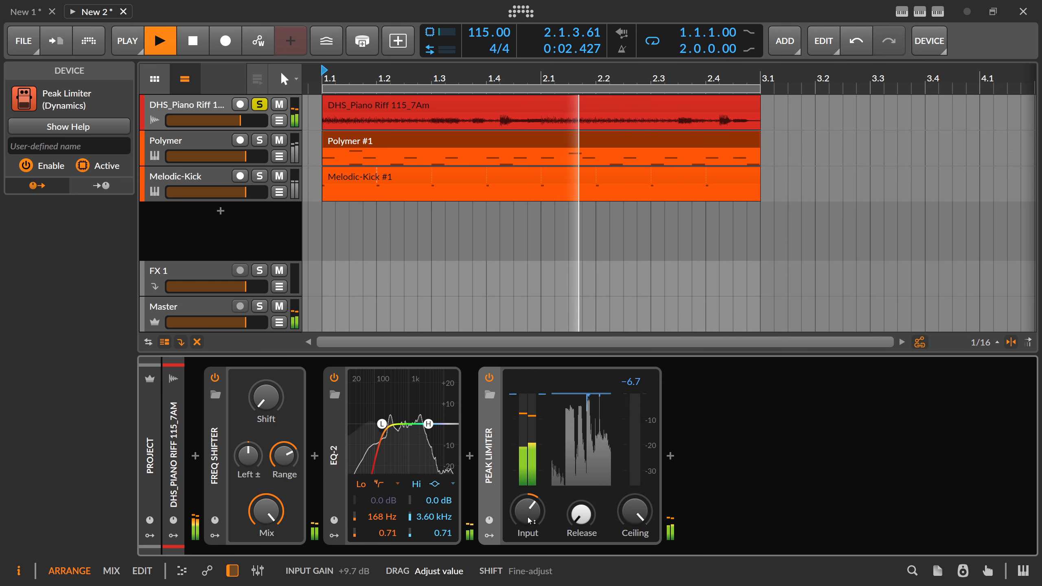
{"action": "key", "text": "space"}
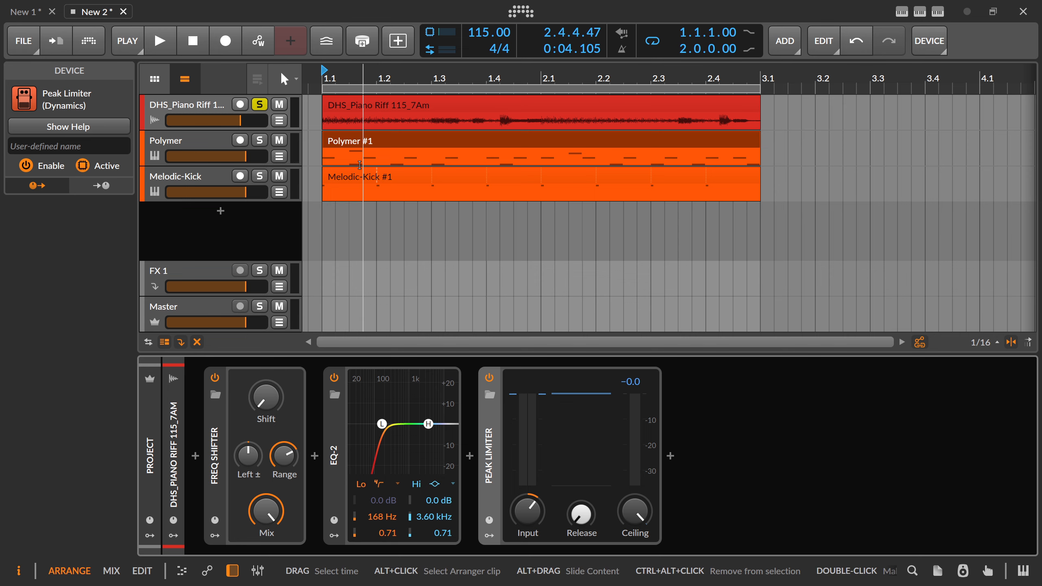
Step: Review the Polymer clip's notes and return to the arrangement
{"action": "left_click", "coordinate": [354, 146]}
{"action": "double_click", "coordinate": [354, 146]}
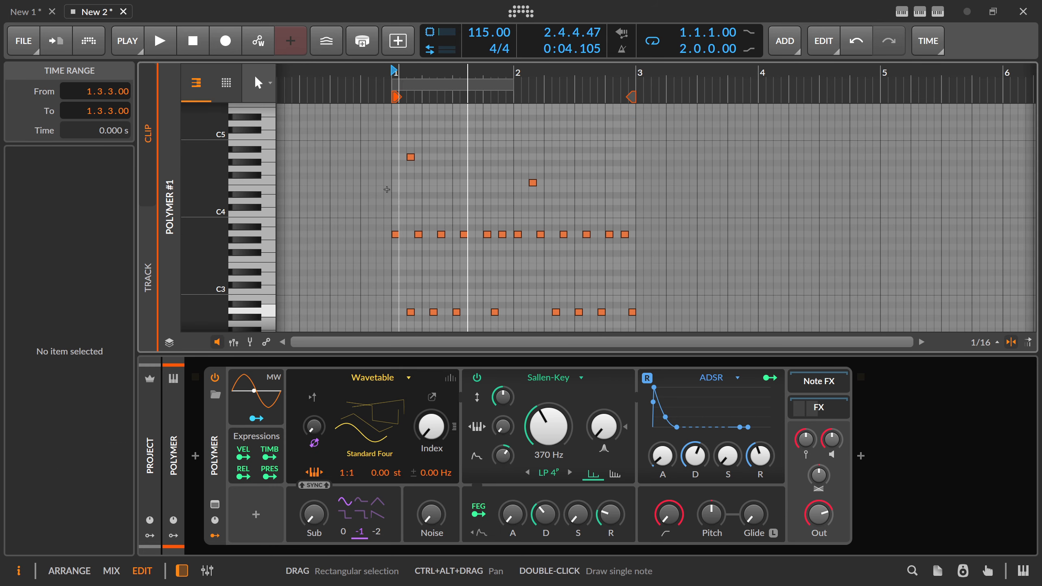
{"action": "key", "text": "alt+1"}
Step: Move the Freq Shifter from the piano riff track to the Polymer track, after the synth
{"action": "left_click", "coordinate": [367, 109]}
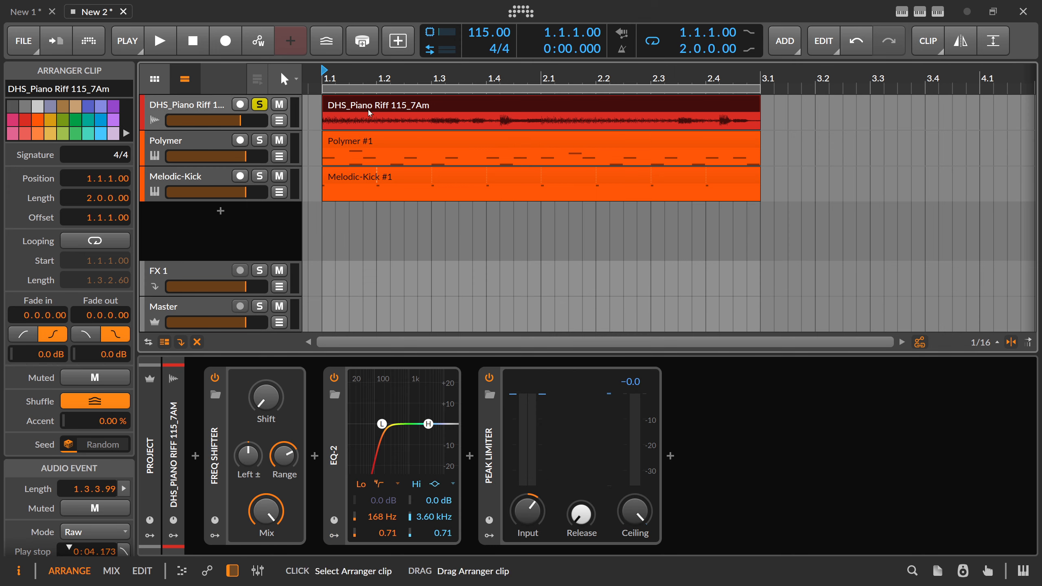
{"action": "left_click", "coordinate": [211, 111]}
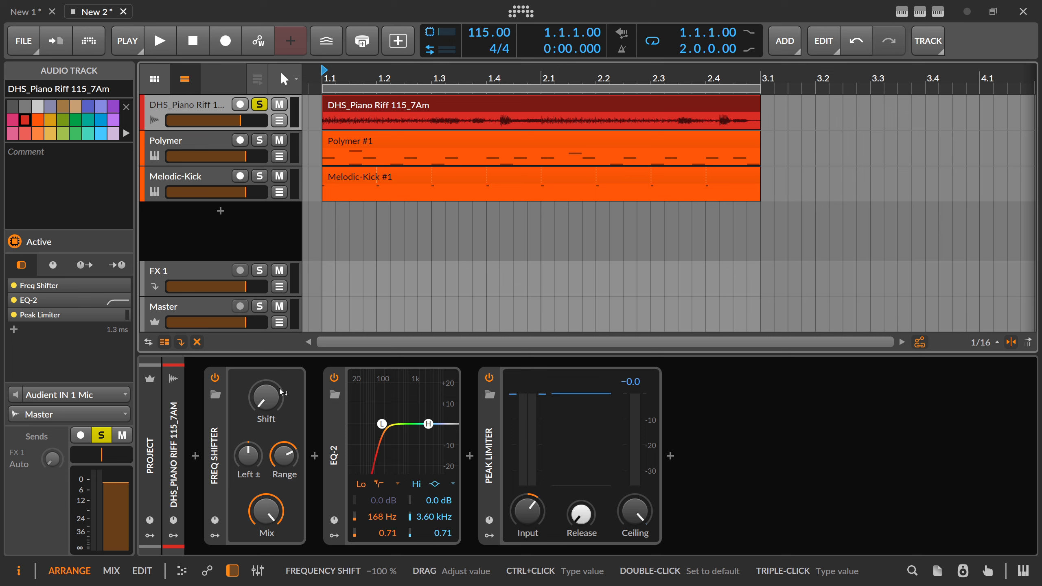
{"action": "left_click", "coordinate": [215, 409]}
{"action": "mouse_move", "coordinate": [214, 384]}
{"action": "left_mouse_down"}
{"action": "mouse_move", "coordinate": [223, 157]}
{"action": "mouse_move", "coordinate": [683, 332]}
{"action": "mouse_move", "coordinate": [890, 395]}
{"action": "left_mouse_up"}
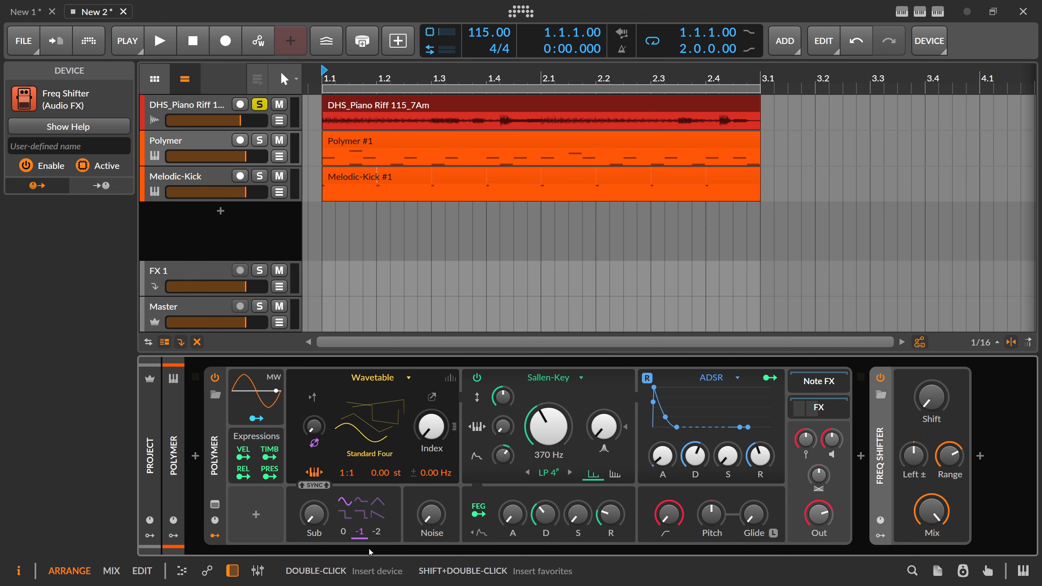
Step: Solo the Polymer track and audition it together with the piano riff
{"action": "left_click", "coordinate": [264, 140]}
{"action": "key", "text": "space"}
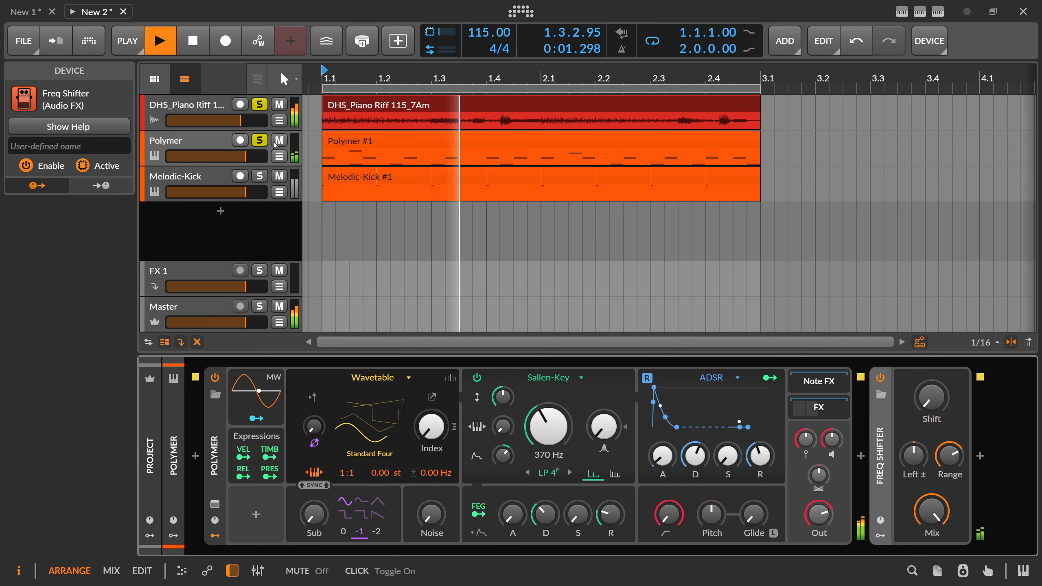
{"action": "key", "text": "space"}
Step: Transpose all notes of the Polymer clip down one octave and back up two, so they span A3 to A5
{"action": "left_click", "coordinate": [353, 144]}
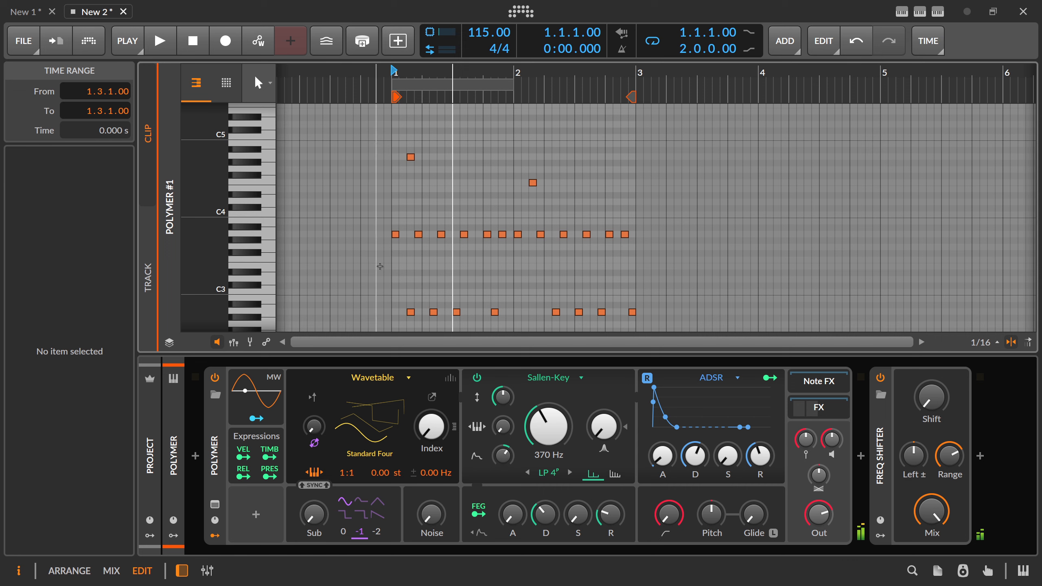
{"action": "left_click", "coordinate": [360, 234]}
{"action": "key", "text": "ctrl+a"}
{"action": "key", "text": "shift+Down"}
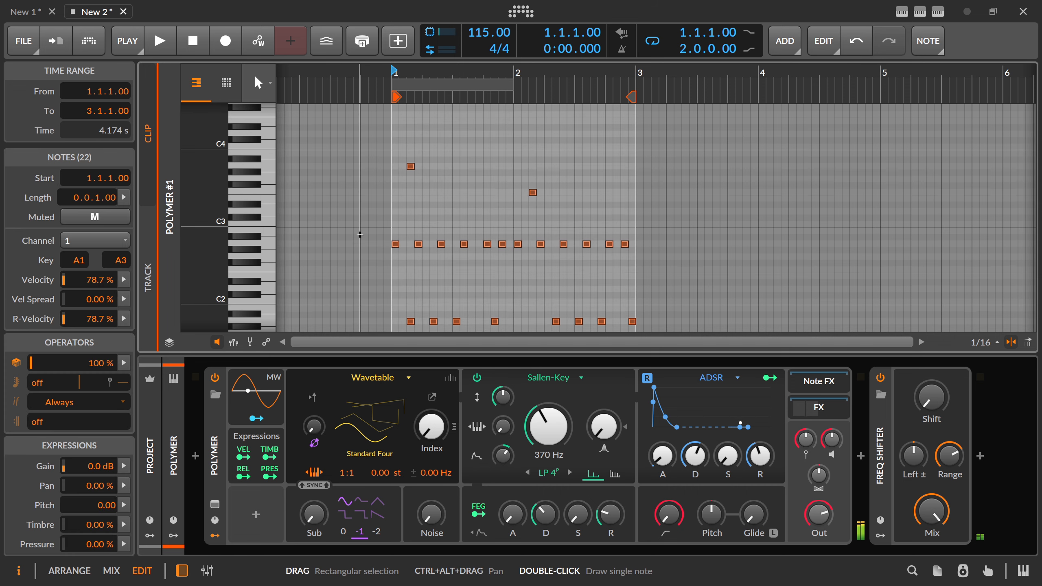
{"action": "key", "text": "shift+Up"}
{"action": "key", "text": "shift+Up"}
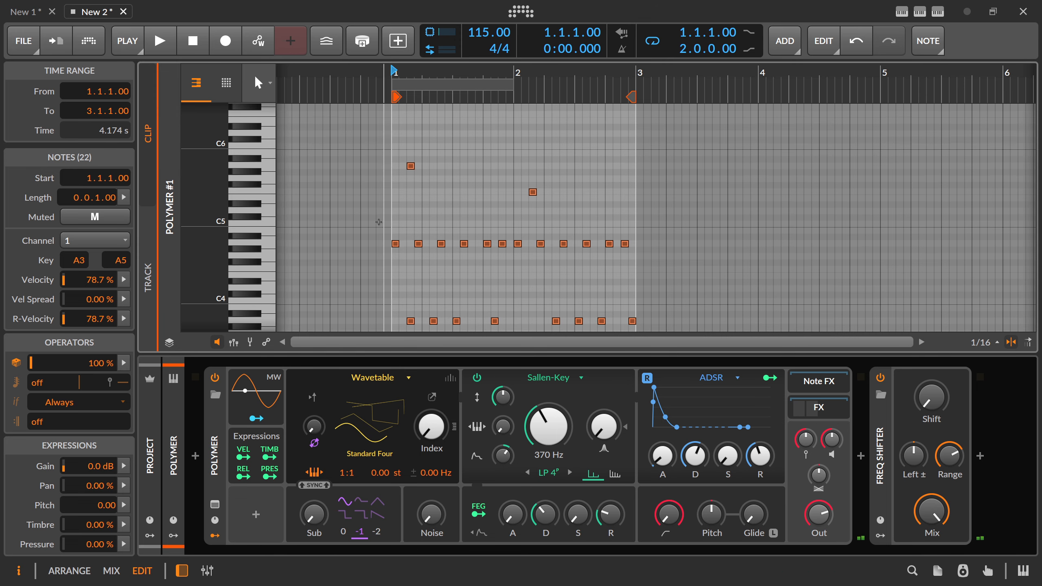
{"action": "left_click", "coordinate": [382, 216]}
Step: Audition the transposed Polymer clip with the piano riff and return to the arrangement
{"action": "key", "text": "space"}
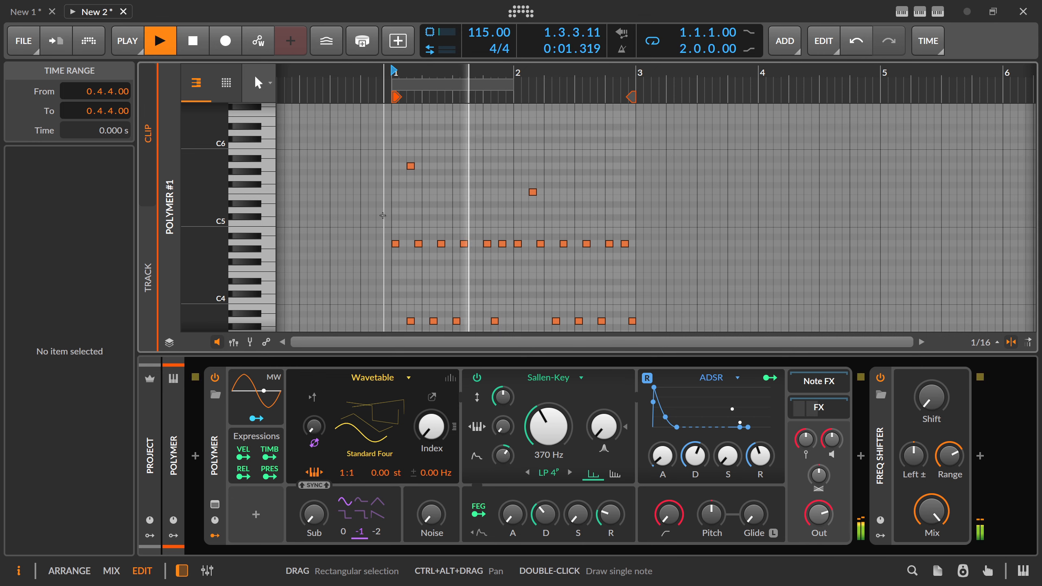
{"action": "key", "text": "alt+1"}
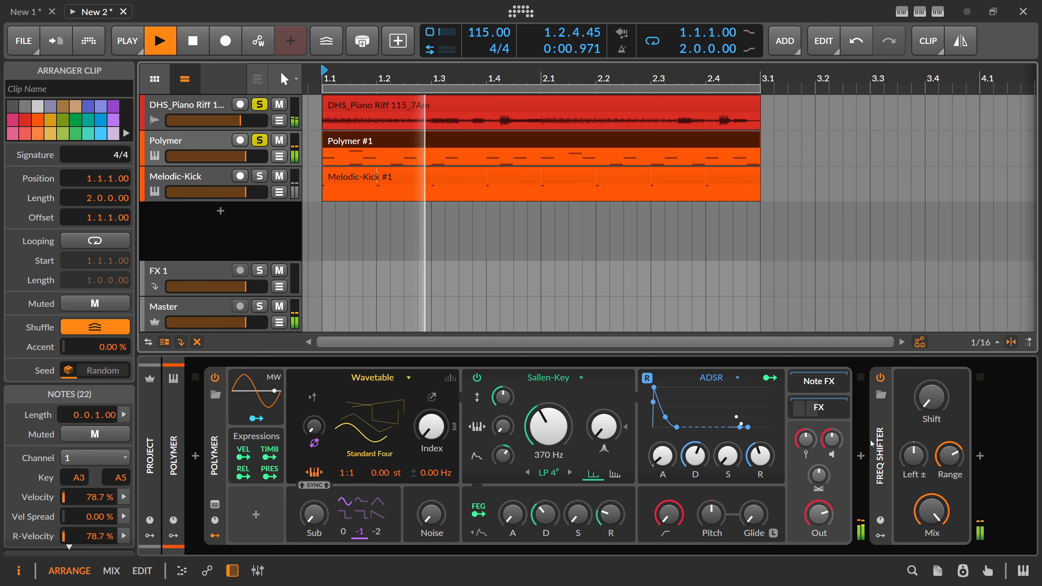
{"action": "key", "text": "space"}
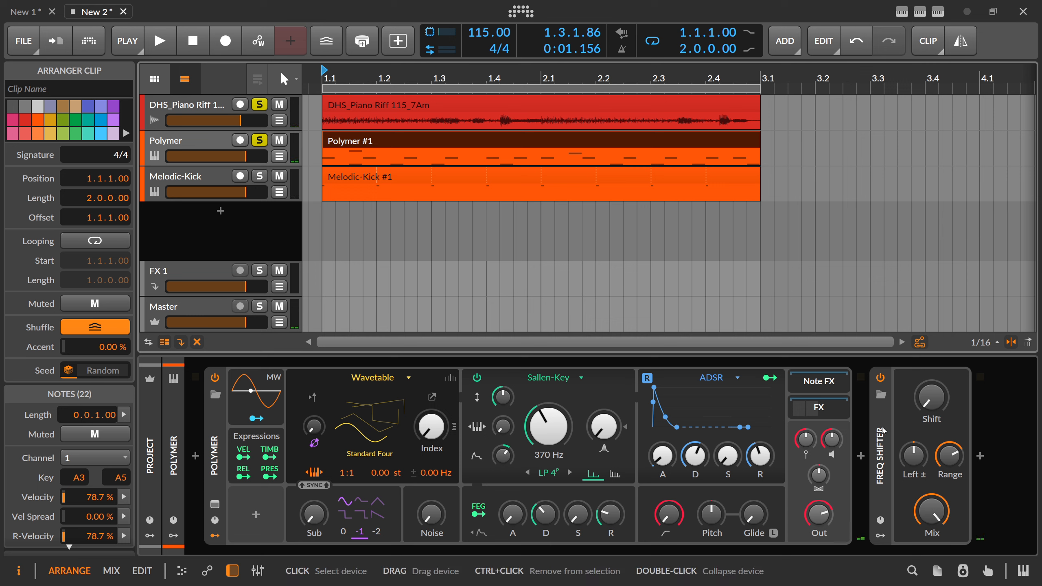
Step: Delete the Freq Shifter from the Polymer track and open the Polymer clip's notes for editing
{"action": "left_click", "coordinate": [884, 437]}
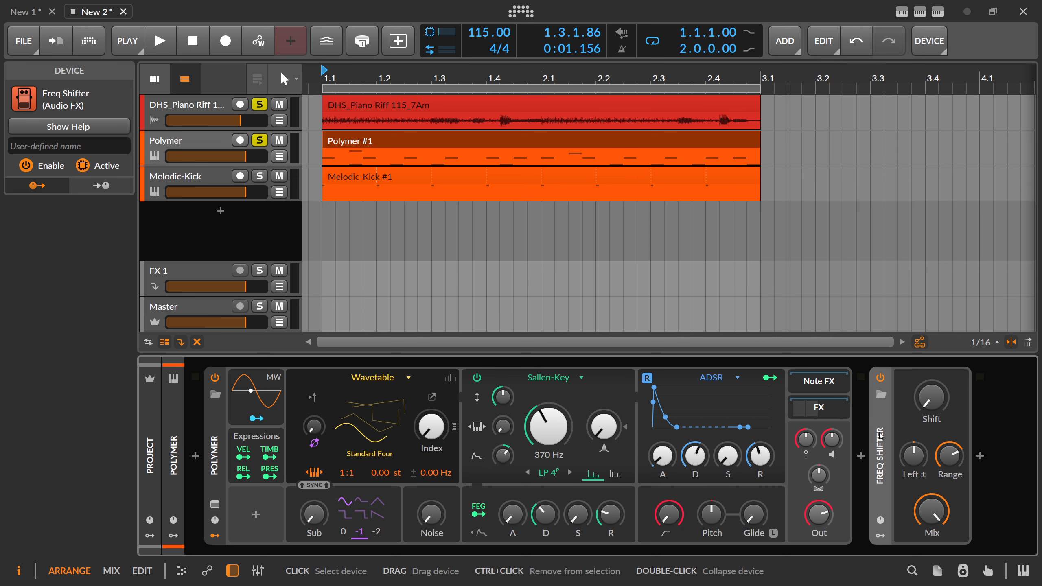
{"action": "key", "text": "Delete"}
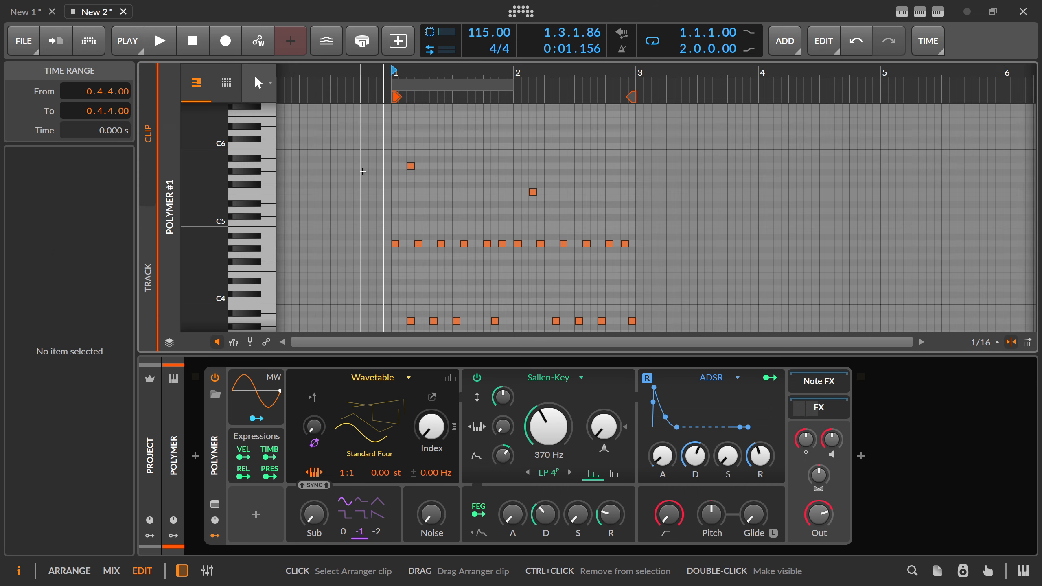
{"action": "key", "text": "alt+3"}
{"action": "left_click", "coordinate": [384, 202]}
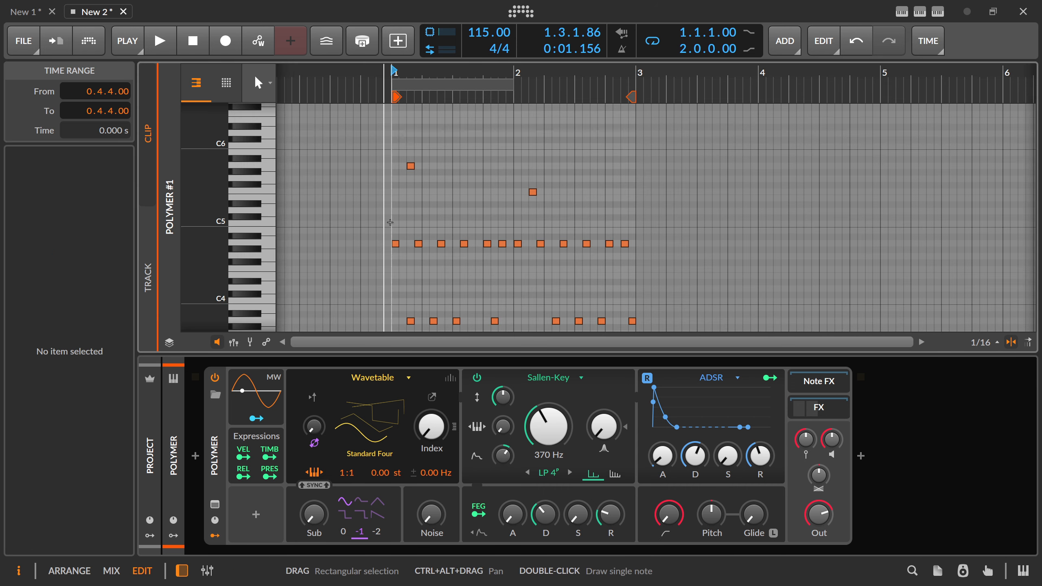
Step: Insert a Note Grid device before Polymer on the Polymer track and enlarge its patch editor
{"action": "left_click", "coordinate": [196, 456]}
{"action": "type", "text": "n"}
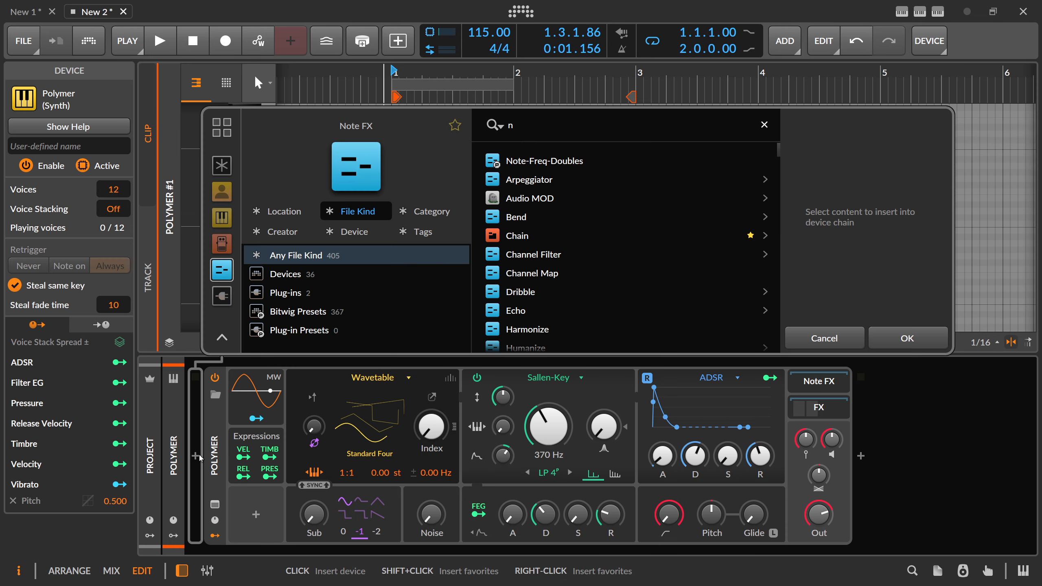
{"action": "type", "text": "ote grid"}
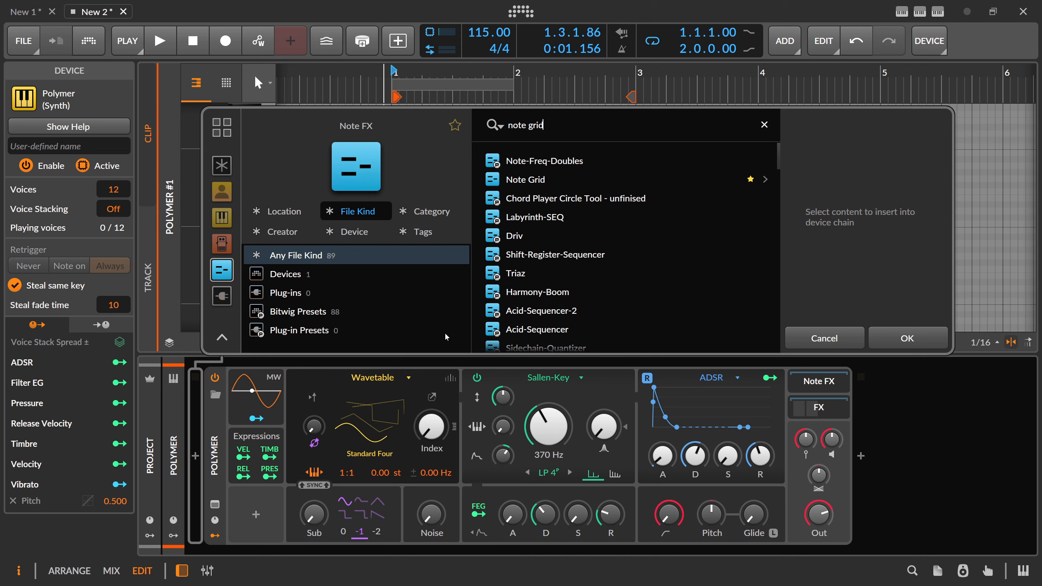
{"action": "double_click", "coordinate": [526, 179]}
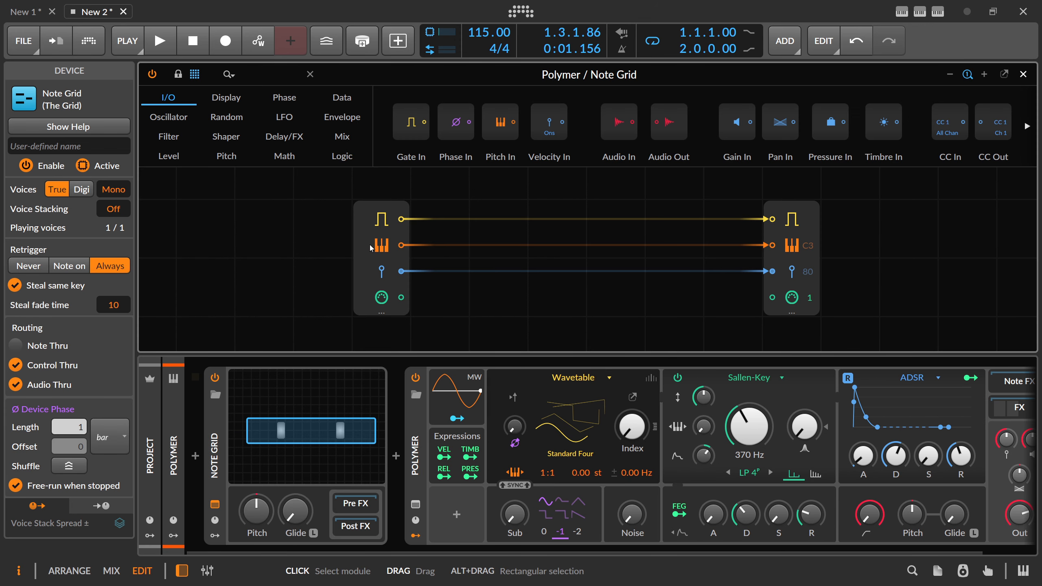
{"action": "left_click_drag", "start_coordinate": [306, 231], "coordinate": [307, 240]}
{"action": "left_click", "coordinate": [188, 569]}
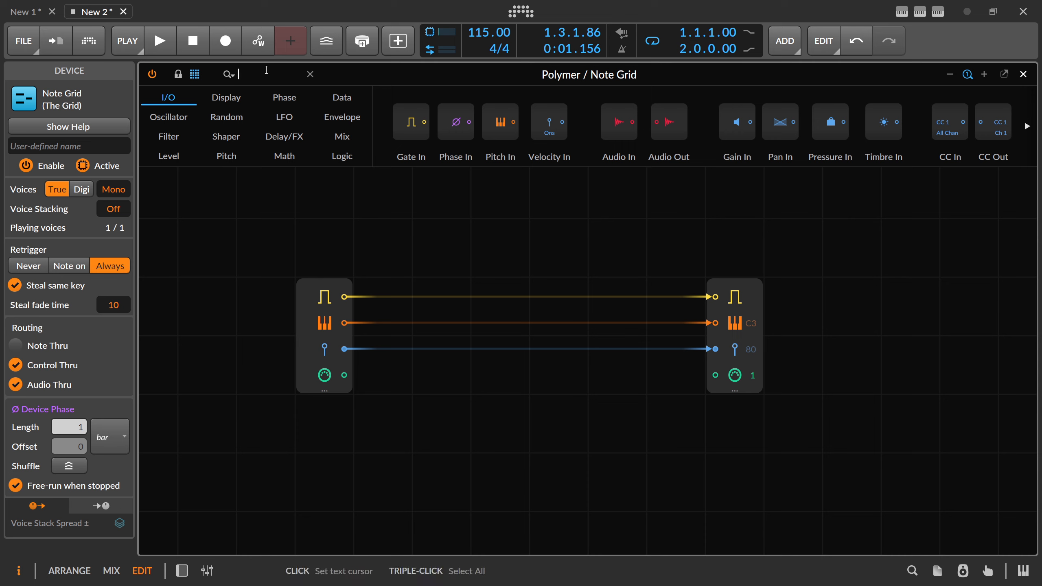
Step: Add Pitch → Freq and Freq → Pitch modules, connecting the incoming pitch to the first and the second to the pitch output
{"action": "type", "text": "hz"}
{"action": "left_click_drag", "start_coordinate": [237, 121], "coordinate": [426, 231]}
{"action": "left_click_drag", "start_coordinate": [318, 123], "coordinate": [491, 235]}
{"action": "left_click_drag", "start_coordinate": [396, 237], "coordinate": [559, 242]}
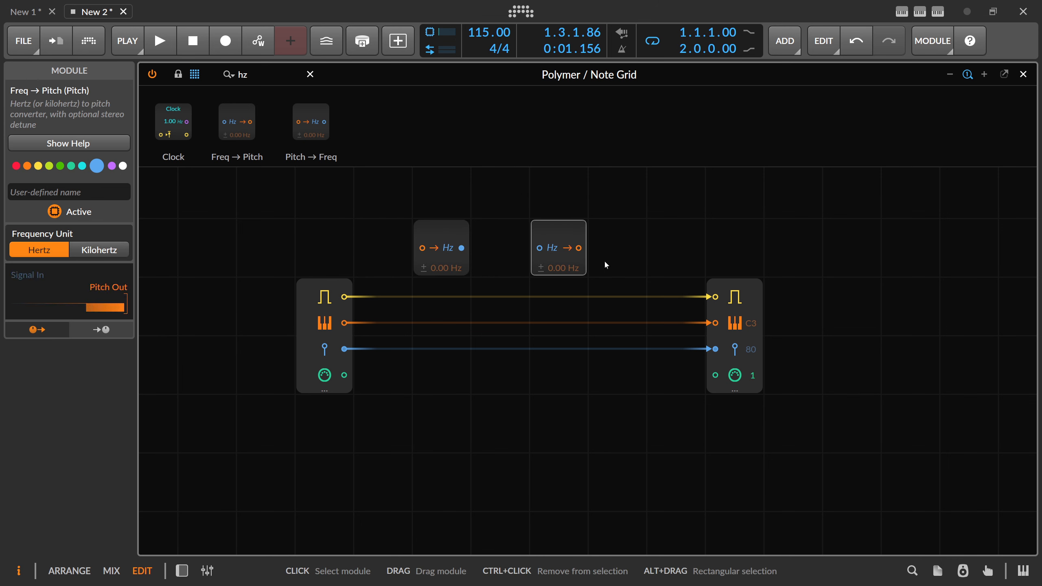
{"action": "left_click_drag", "start_coordinate": [344, 323], "coordinate": [421, 247]}
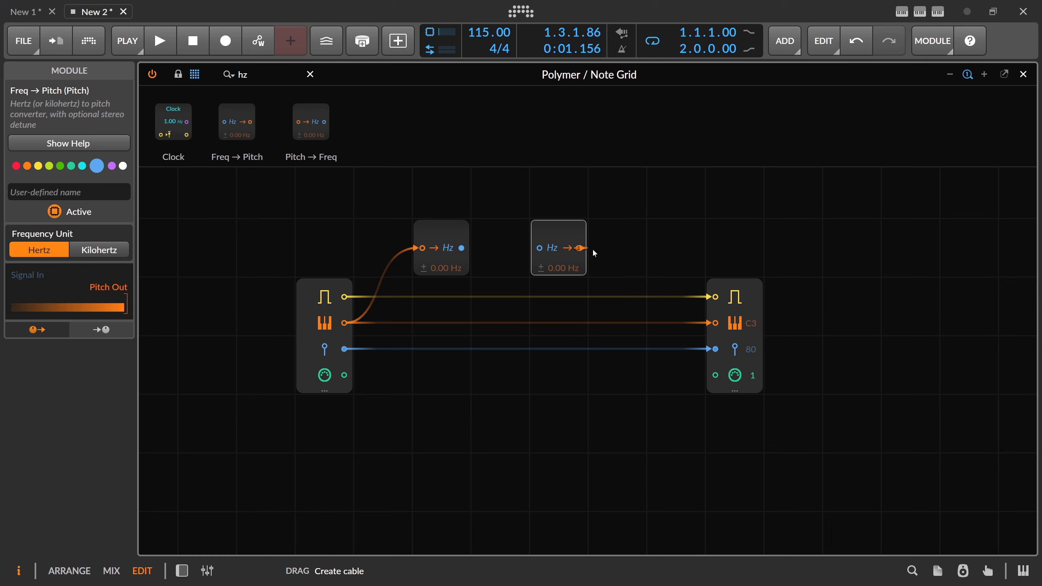
{"action": "left_click_drag", "start_coordinate": [579, 247], "coordinate": [715, 323]}
Step: Place an Add module between the two pitch converters and connect a Constant module to its second input
{"action": "type", "text": "ad"}
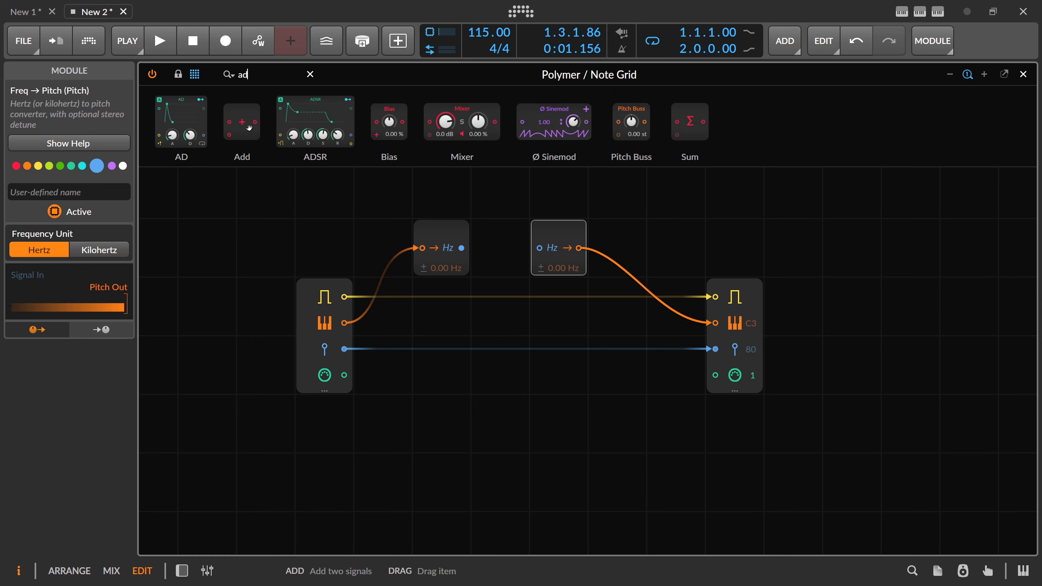
{"action": "left_click_drag", "start_coordinate": [242, 122], "coordinate": [486, 238]}
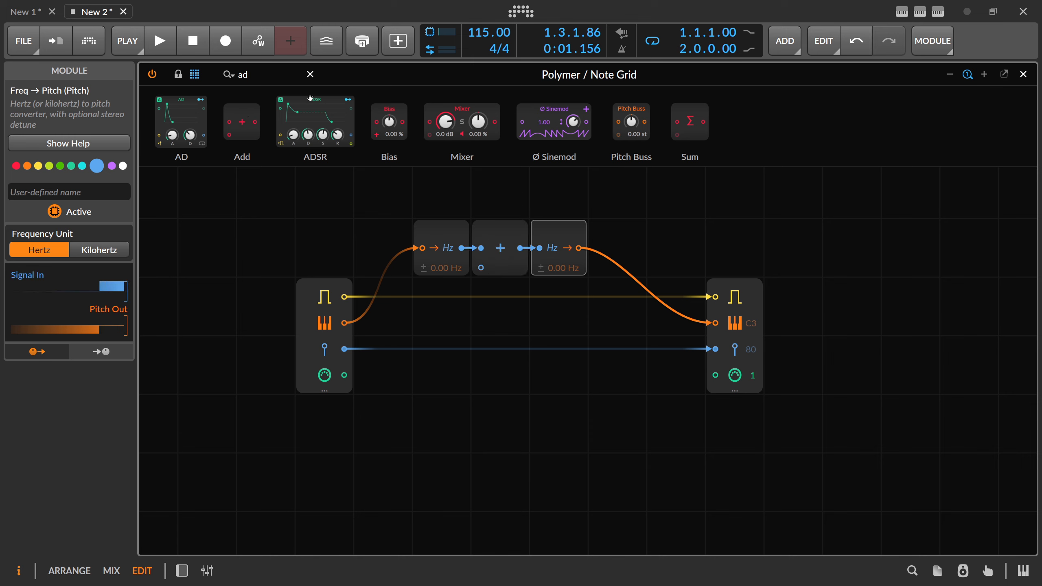
{"action": "type", "text": "const"}
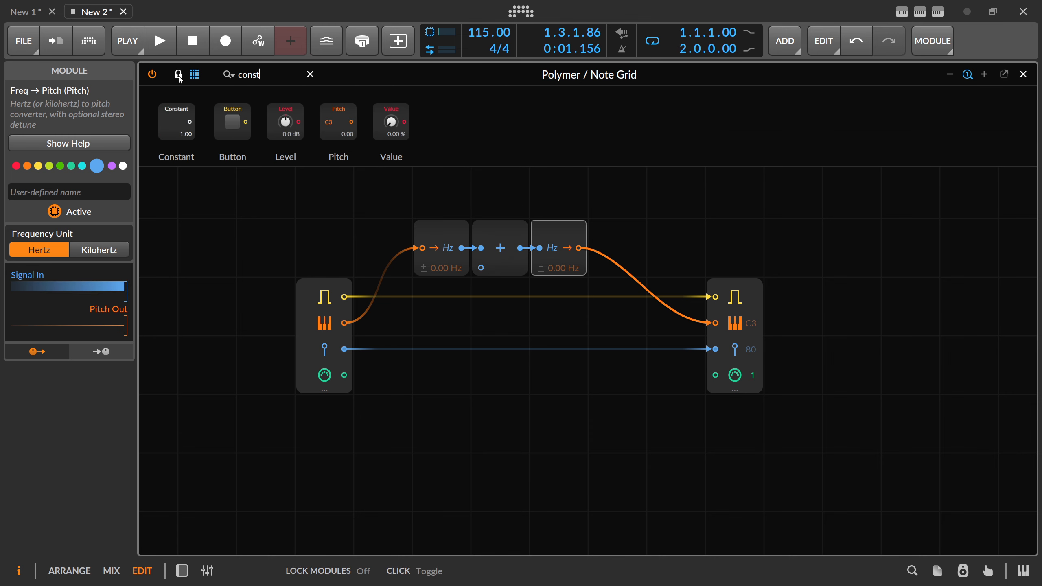
{"action": "left_click_drag", "start_coordinate": [176, 121], "coordinate": [481, 268]}
Step: Return to the arrangement and check the Freq Shifter's shift amount on the piano riff track
{"action": "left_click", "coordinate": [1023, 76]}
{"action": "left_click", "coordinate": [437, 128]}
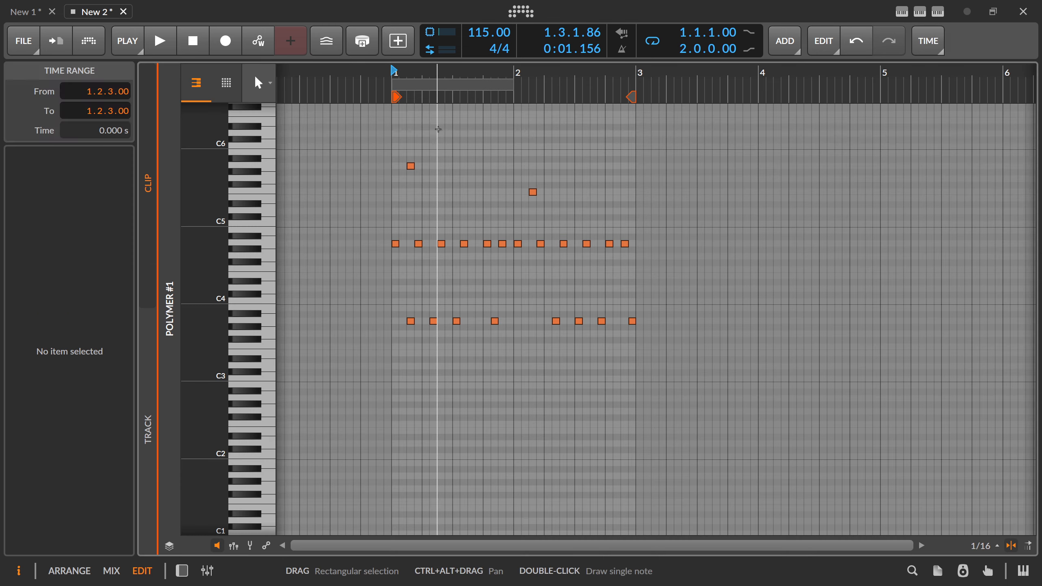
{"action": "key", "text": "Tab"}
{"action": "left_click", "coordinate": [232, 112]}
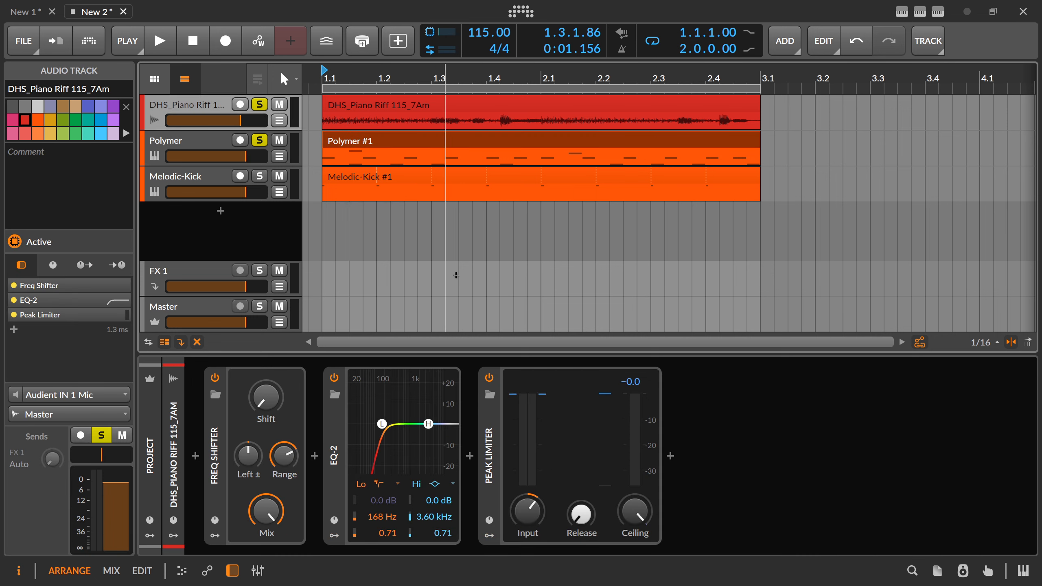
{"action": "left_click", "coordinate": [289, 467]}
{"action": "key", "text": "Return"}
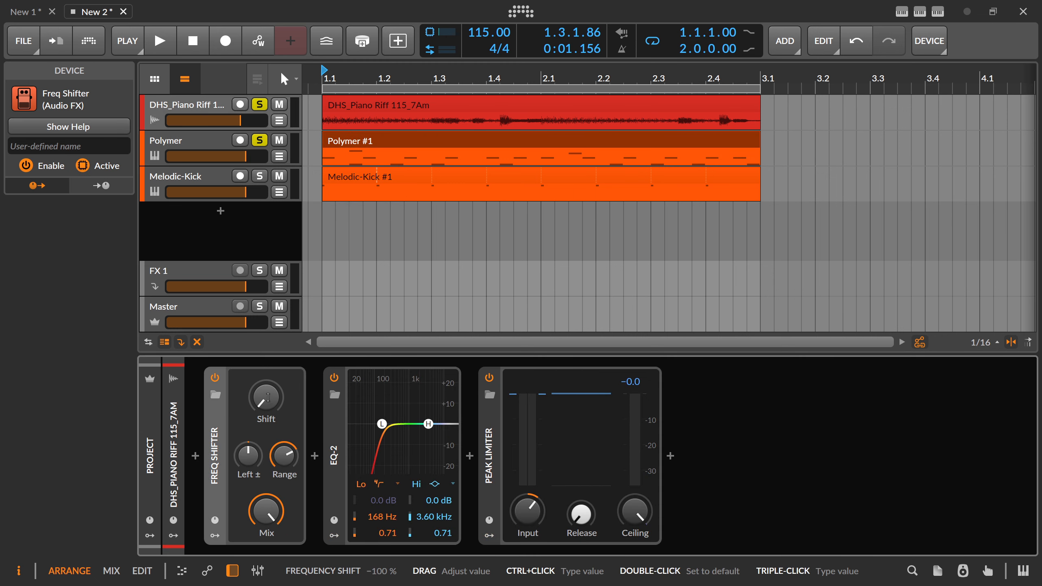
{"action": "double_click", "coordinate": [265, 399]}
{"action": "left_click_drag", "start_coordinate": [266, 400], "coordinate": [266, 431]}
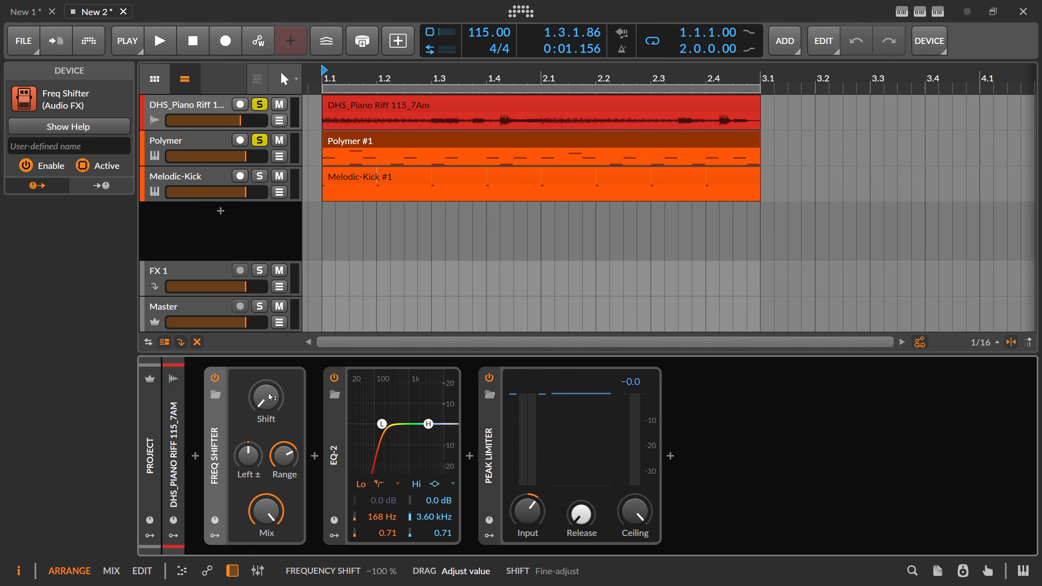
Step: Reopen the Polymer track's Note Grid, set the Constant module to -700, and close the patch editor
{"action": "left_click", "coordinate": [199, 140]}
{"action": "left_click", "coordinate": [372, 383]}
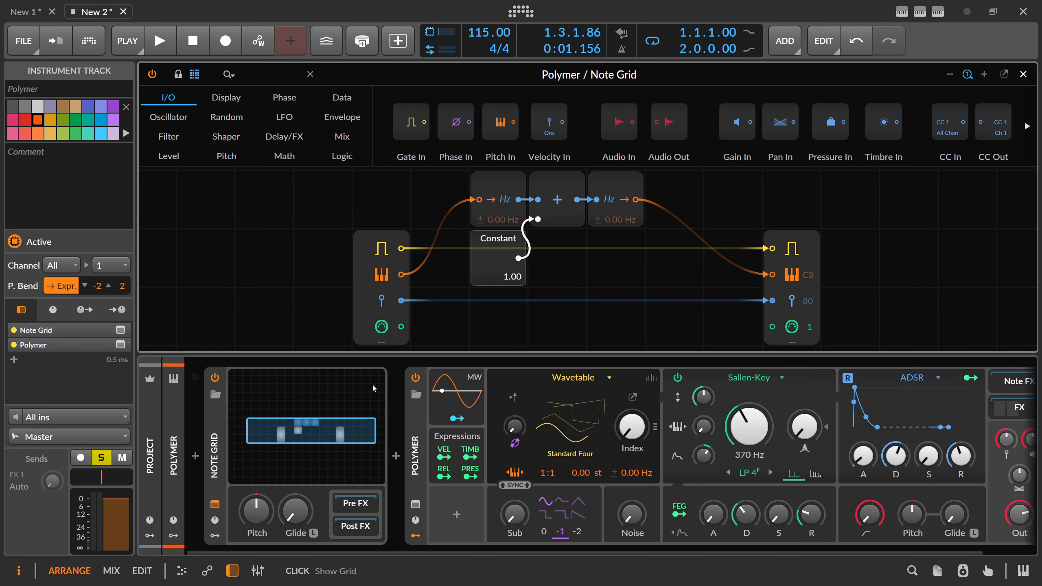
{"action": "double_click", "coordinate": [509, 273]}
{"action": "type", "text": "-700"}
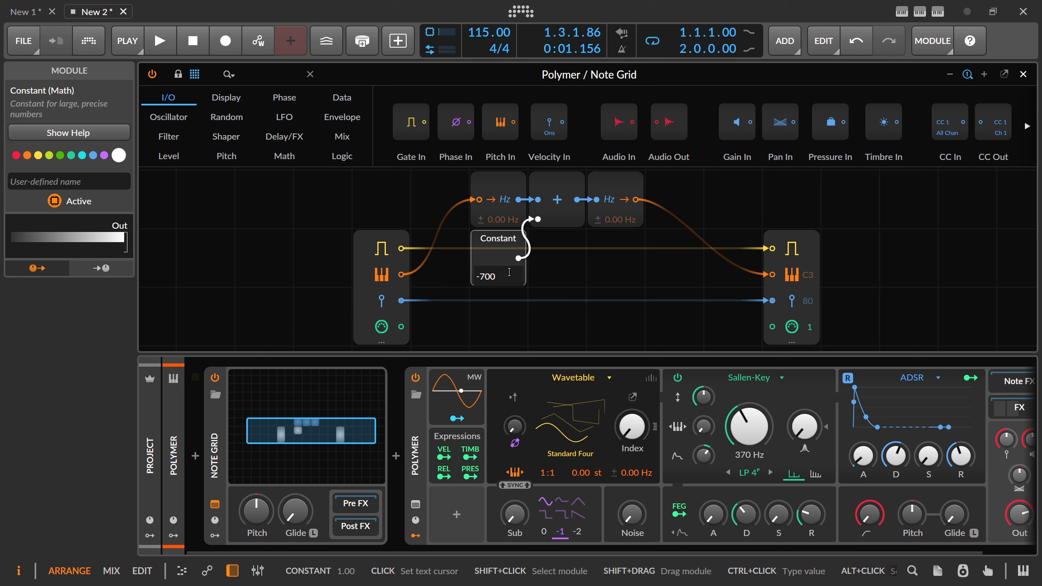
{"action": "key", "text": "Return"}
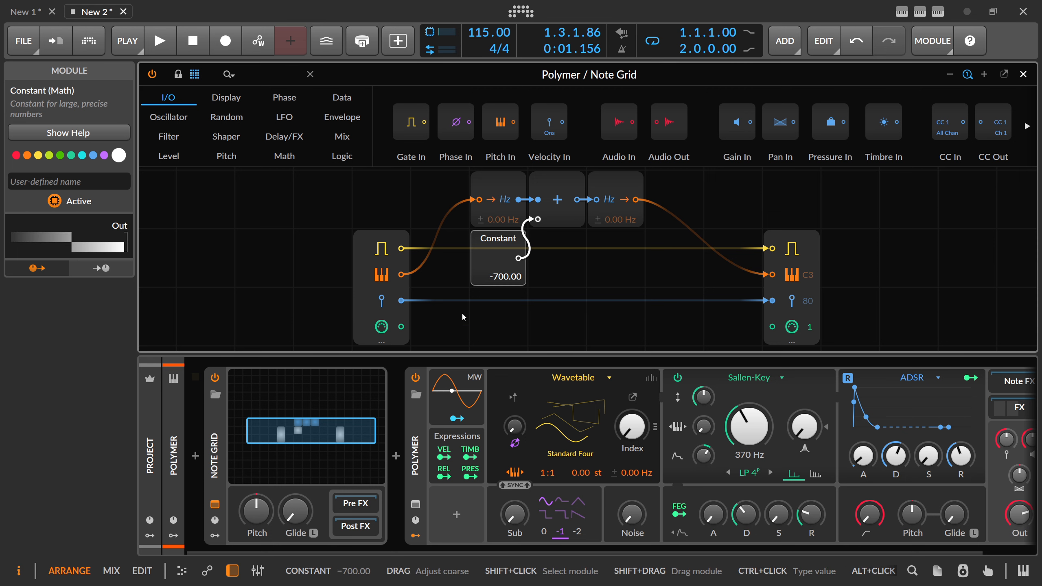
{"action": "left_click", "coordinate": [327, 392]}
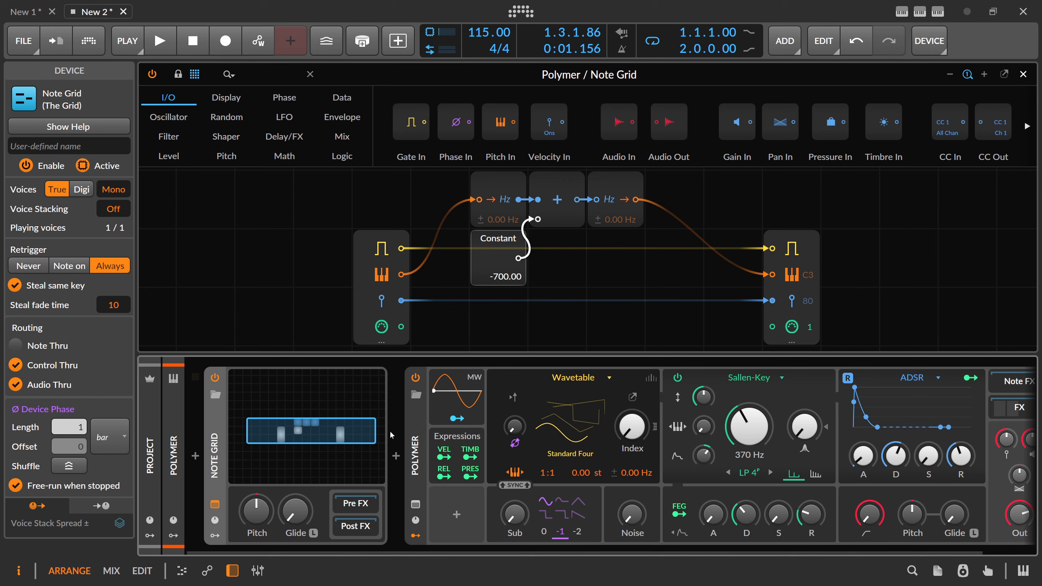
{"action": "left_click", "coordinate": [1023, 75]}
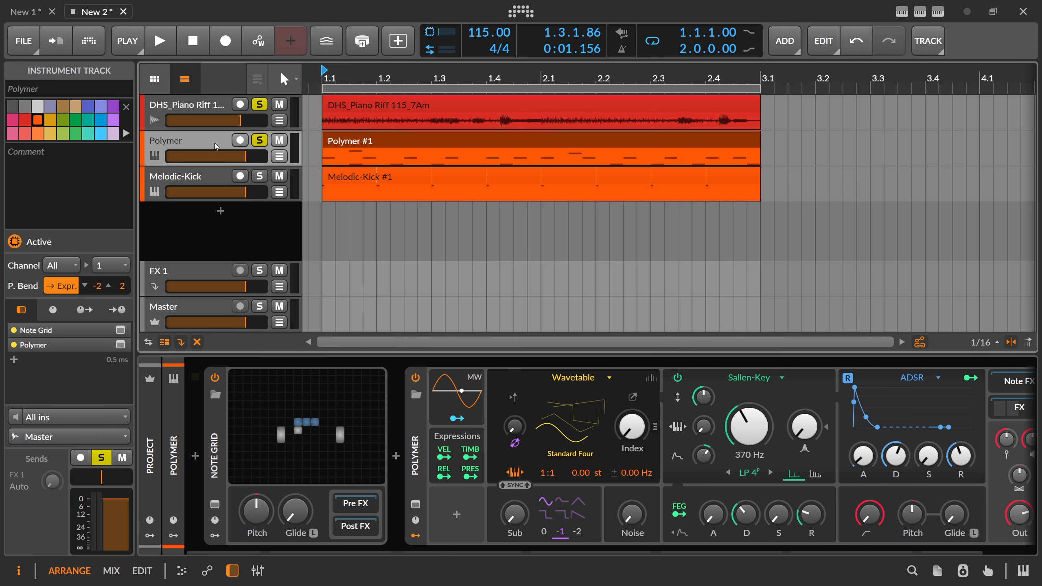
Step: Audition the Polymer track soloed without the piano riff, switching the Note Grid off and back on
{"action": "key", "text": "space"}
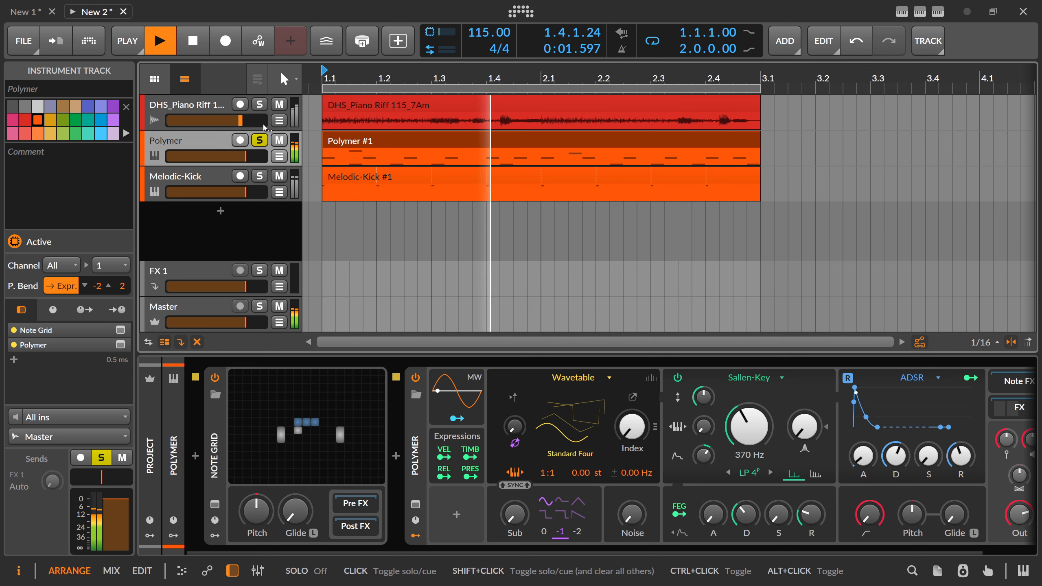
{"action": "left_click", "coordinate": [259, 105]}
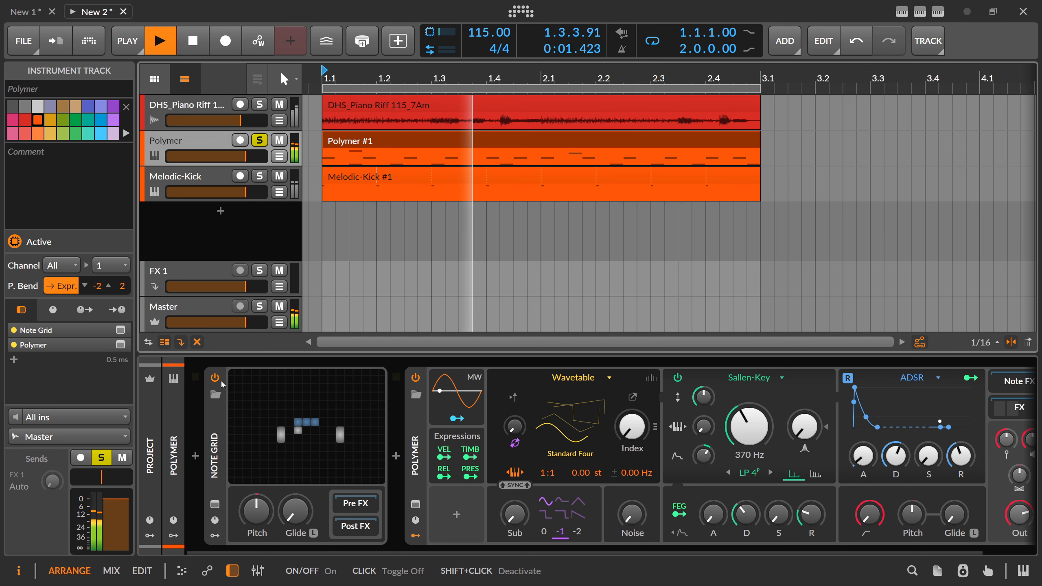
{"action": "left_click", "coordinate": [221, 386]}
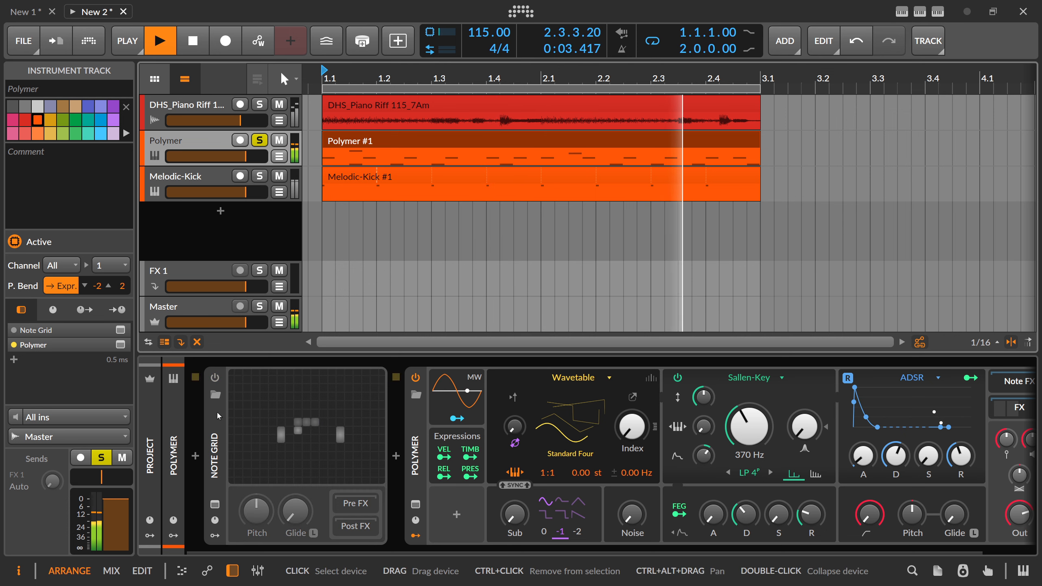
{"action": "left_click", "coordinate": [217, 382]}
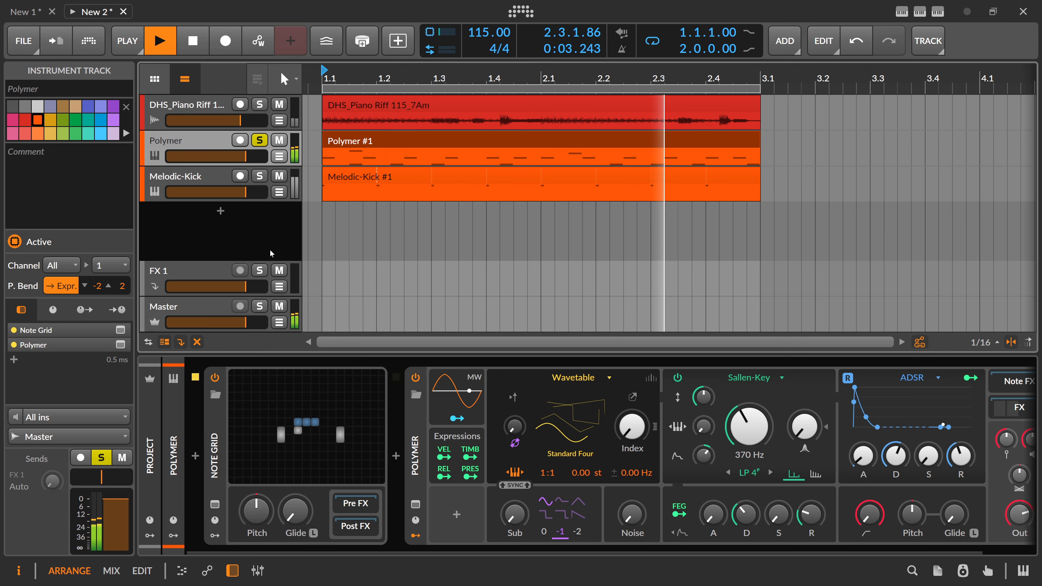
Step: Audition all tracks with Polymer unsoloed, solo Polymer again and stop playback
{"action": "left_click", "coordinate": [259, 141]}
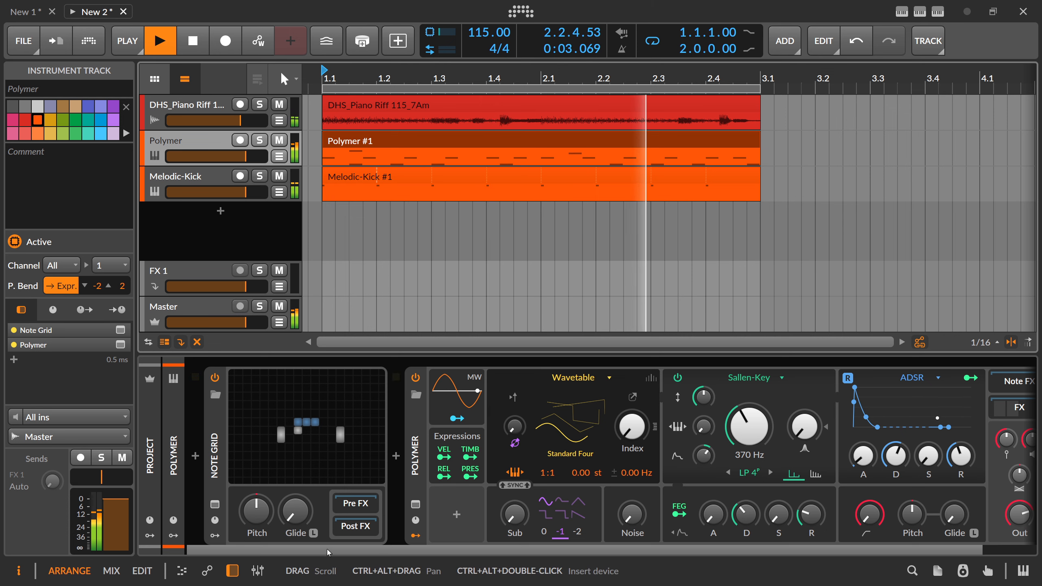
{"action": "left_click_drag", "start_coordinate": [327, 549], "coordinate": [507, 557]}
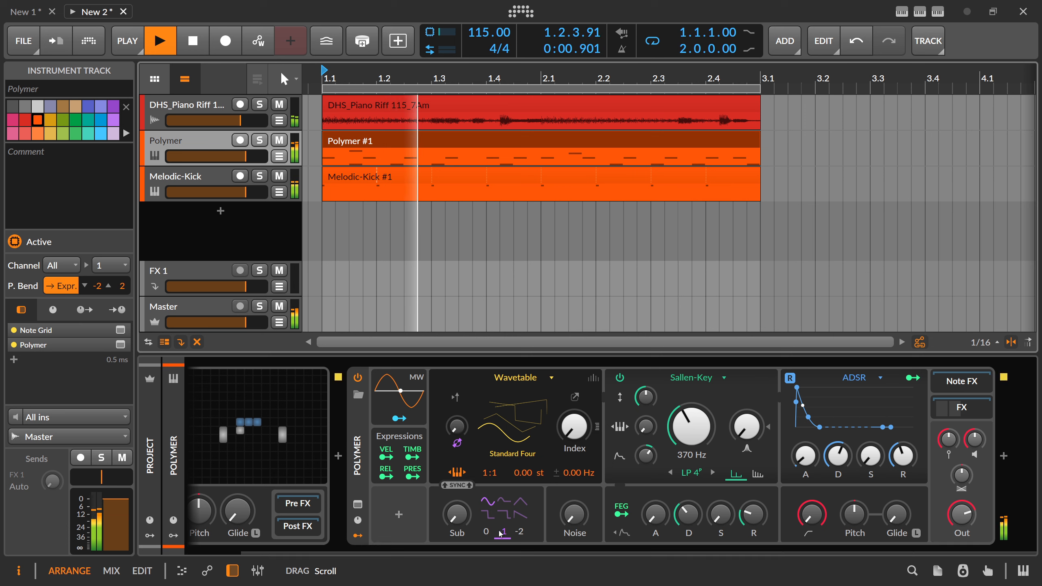
{"action": "left_click", "coordinate": [260, 140]}
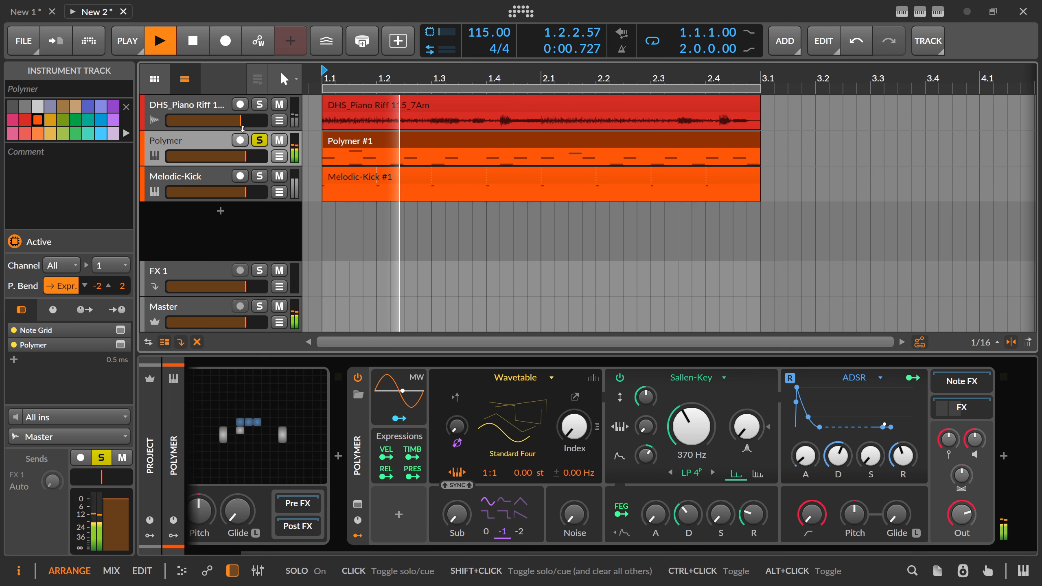
{"action": "key", "text": "space"}
Step: Copy the Freq Shifter from the piano riff track to the end of the Polymer track's device chain
{"action": "left_click", "coordinate": [209, 110]}
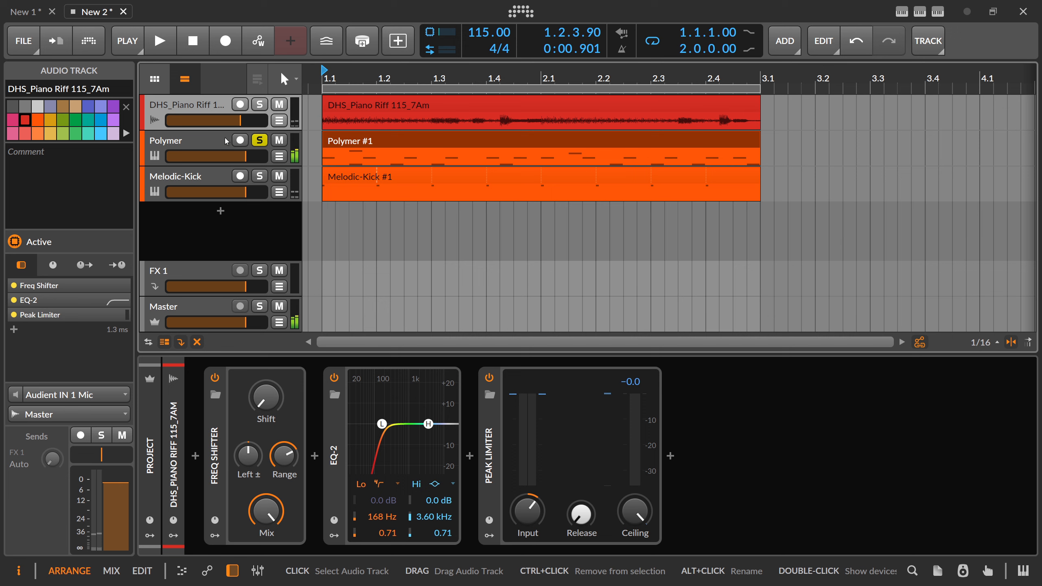
{"action": "left_click", "coordinate": [220, 437]}
{"action": "left_click", "coordinate": [205, 148]}
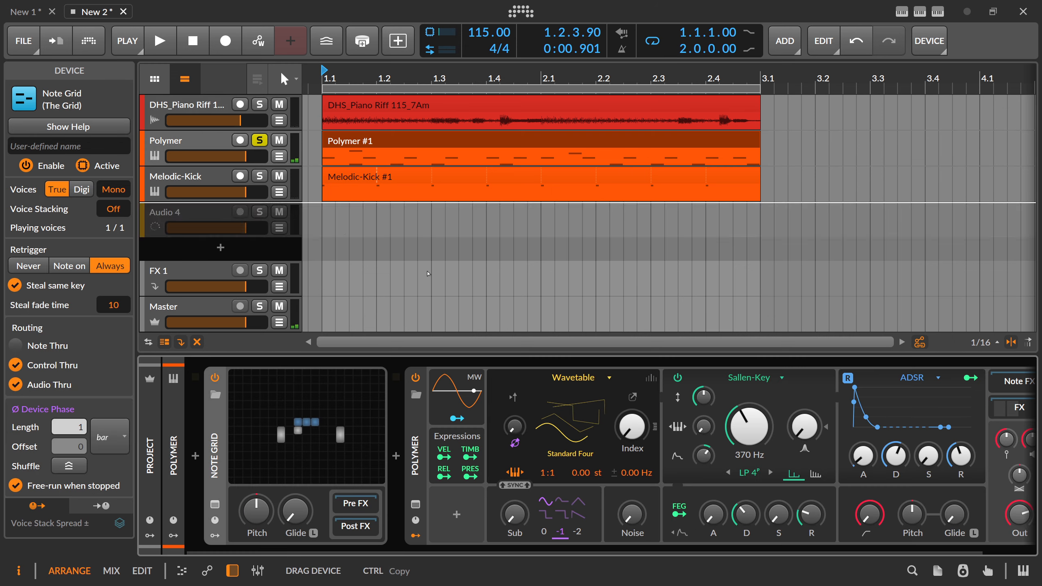
{"action": "left_click_drag", "start_coordinate": [1040, 432], "coordinate": [1018, 453]}
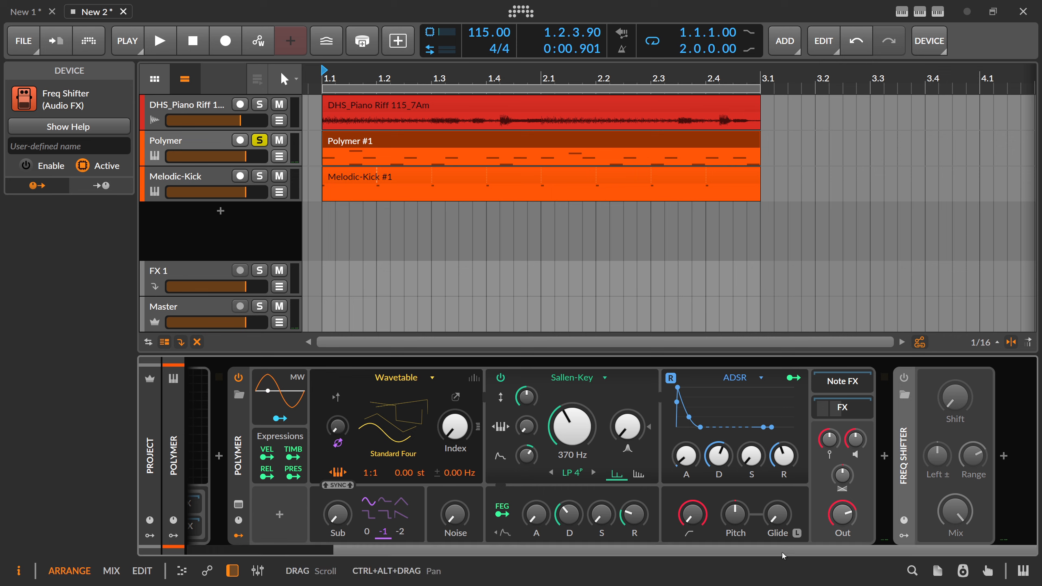
Step: Audition the soloed Polymer track with the copied Freq Shifter enabled and the Note Grid bypassed
{"action": "left_click", "coordinate": [904, 378]}
{"action": "left_click_drag", "start_coordinate": [780, 551], "coordinate": [525, 554]}
{"action": "left_click", "coordinate": [216, 378]}
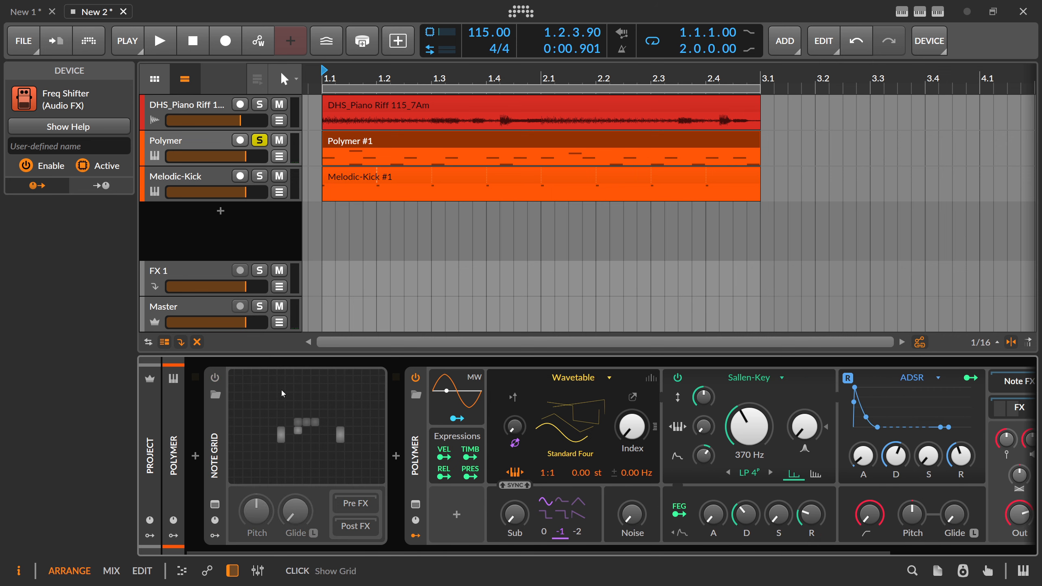
{"action": "key", "text": "space"}
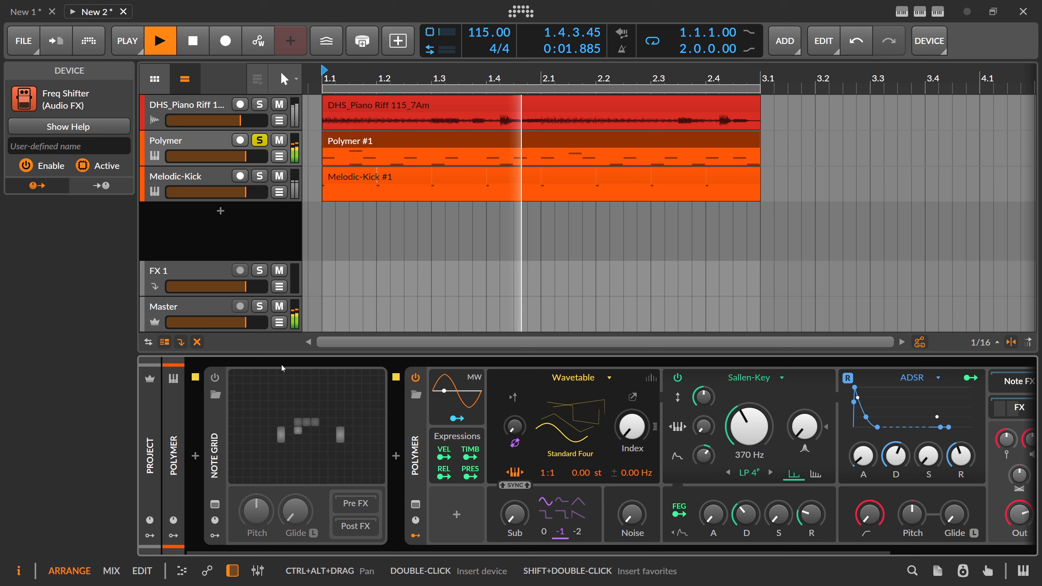
{"action": "key", "text": "space"}
Step: Re-enable the Note Grid, bypass the Polymer track's Freq Shifter and audition the result for comparison
{"action": "left_click", "coordinate": [215, 377]}
{"action": "left_click_drag", "start_coordinate": [369, 552], "coordinate": [712, 543]}
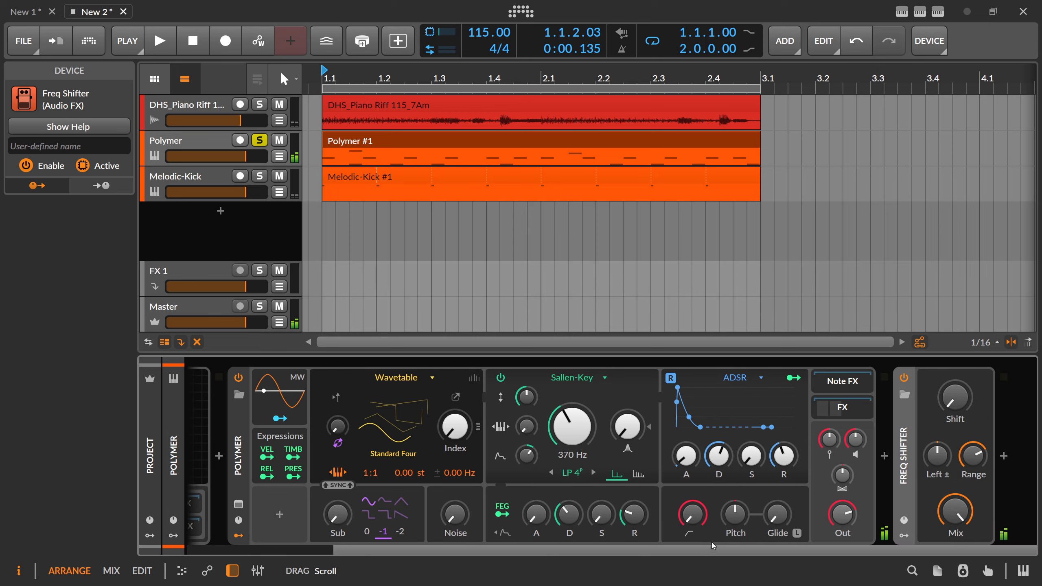
{"action": "left_click", "coordinate": [904, 377]}
{"action": "key", "text": "space"}
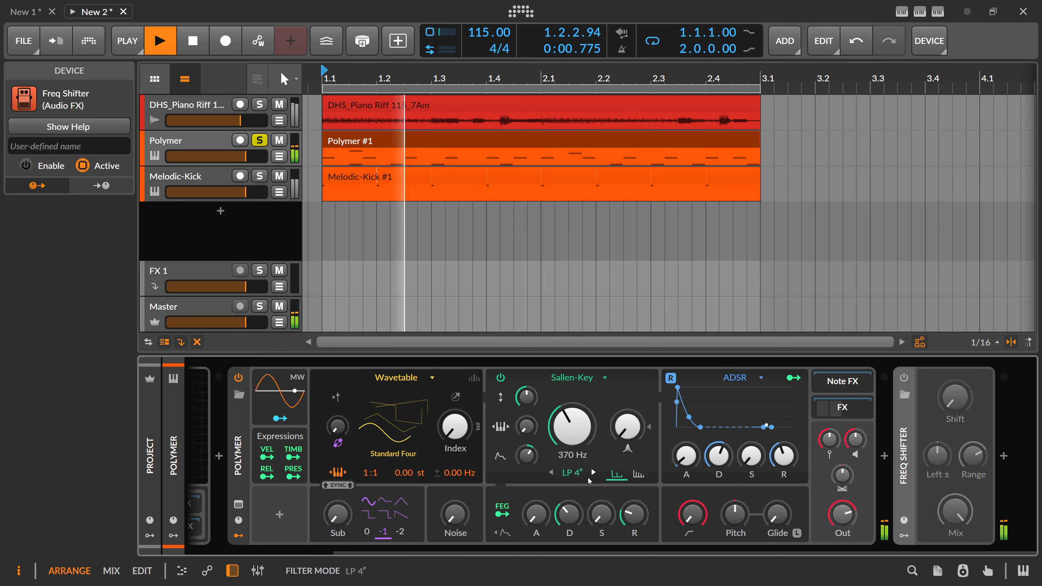
{"action": "left_click_drag", "start_coordinate": [443, 548], "coordinate": [290, 555]}
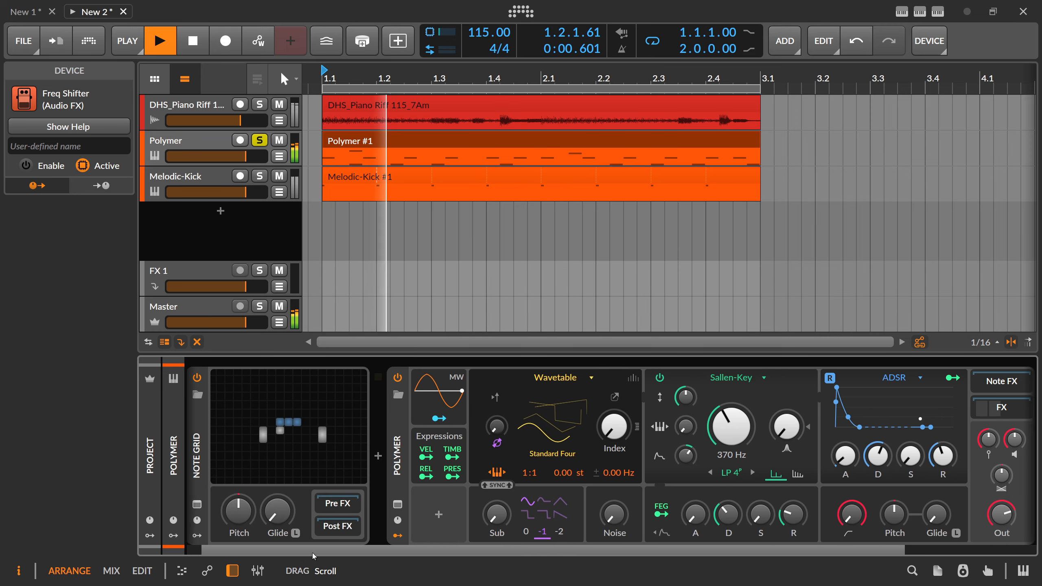
{"action": "key", "text": "space"}
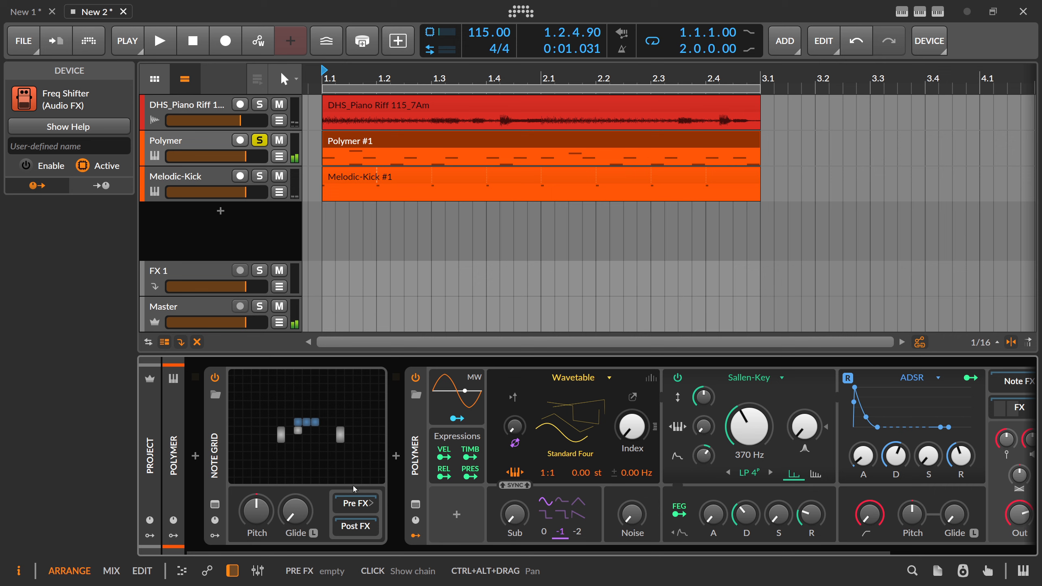
{"action": "left_click", "coordinate": [351, 144]}
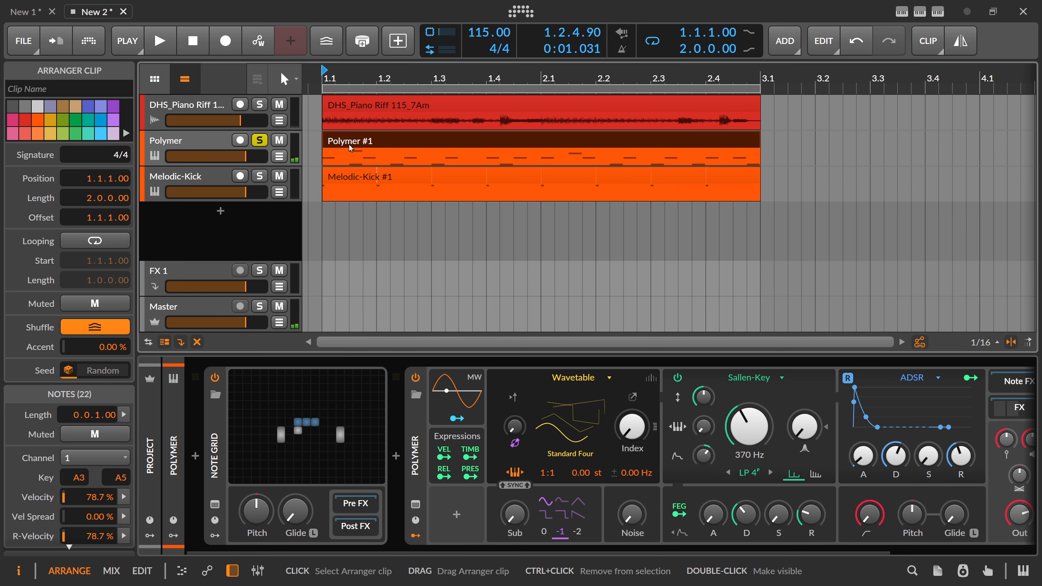
{"action": "left_click", "coordinate": [419, 415]}
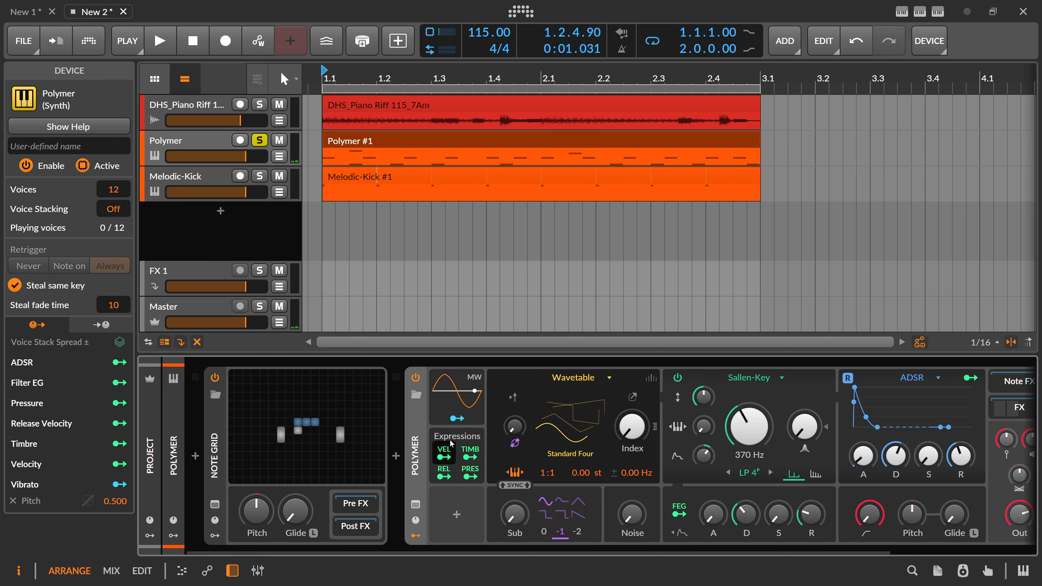
{"action": "scroll", "coordinate": [886, 500], "scroll_direction": "right", "scroll_amount": 3}
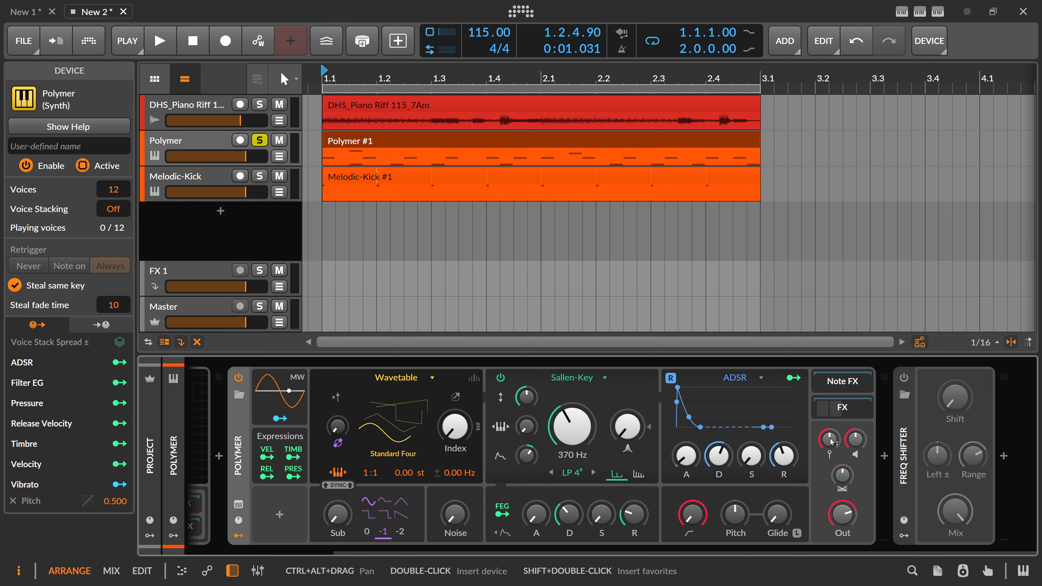
{"action": "left_click_drag", "start_coordinate": [695, 548], "coordinate": [491, 538]}
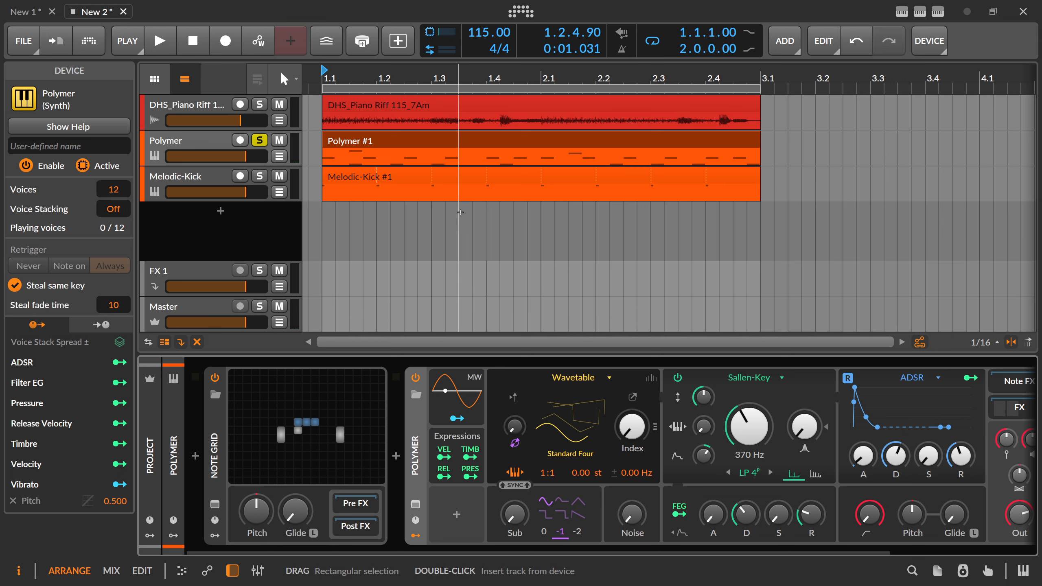
Step: Move the Freq Shifter from the end of the Polymer track's chain to before EQ-2 on the piano riff track and enable it
{"action": "left_click", "coordinate": [239, 115]}
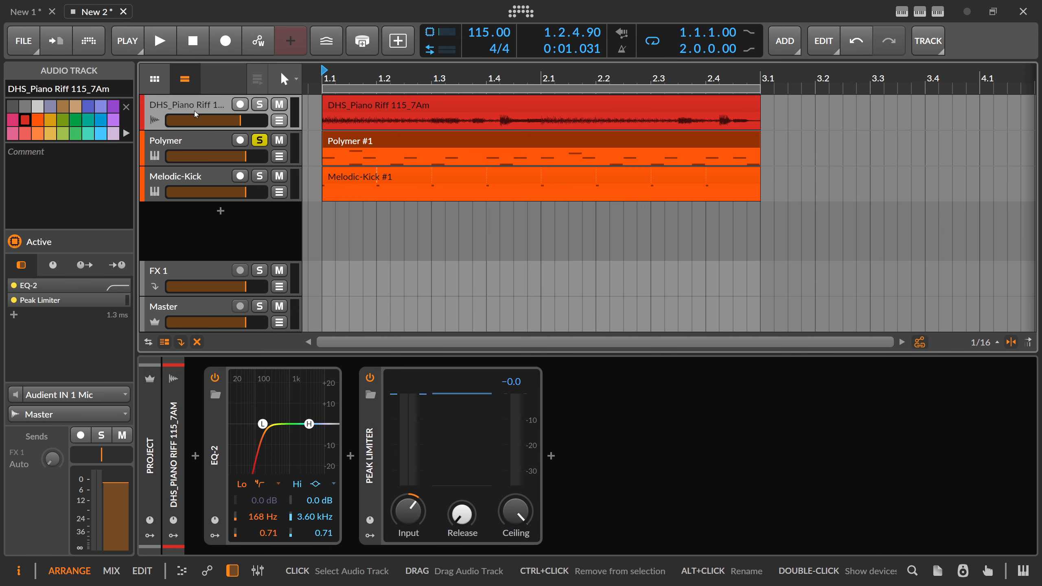
{"action": "left_click", "coordinate": [194, 145]}
{"action": "left_click_drag", "start_coordinate": [569, 549], "coordinate": [861, 541]}
{"action": "left_click", "coordinate": [902, 463]}
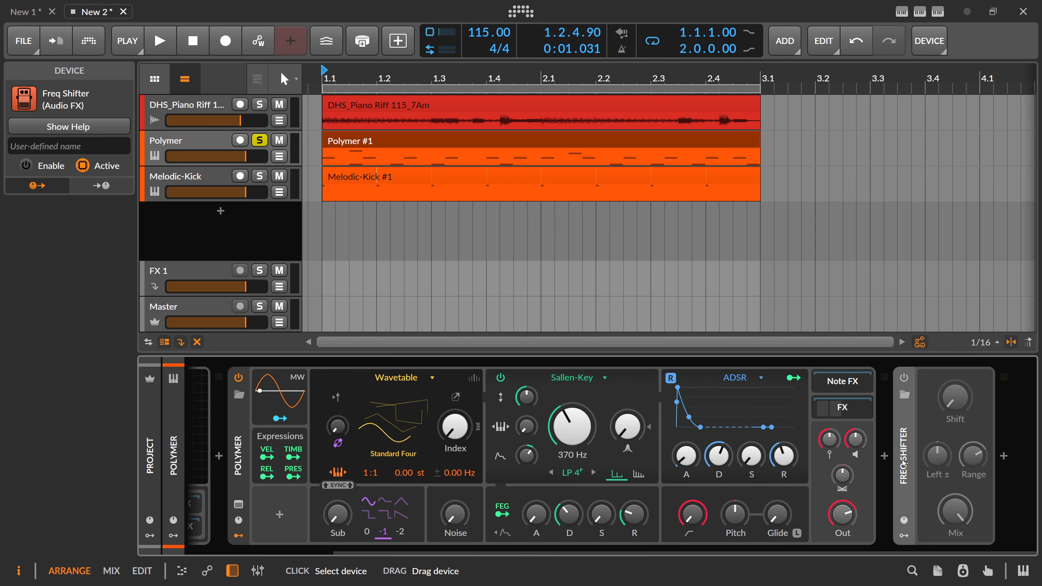
{"action": "left_click_drag", "start_coordinate": [902, 463], "coordinate": [210, 393]}
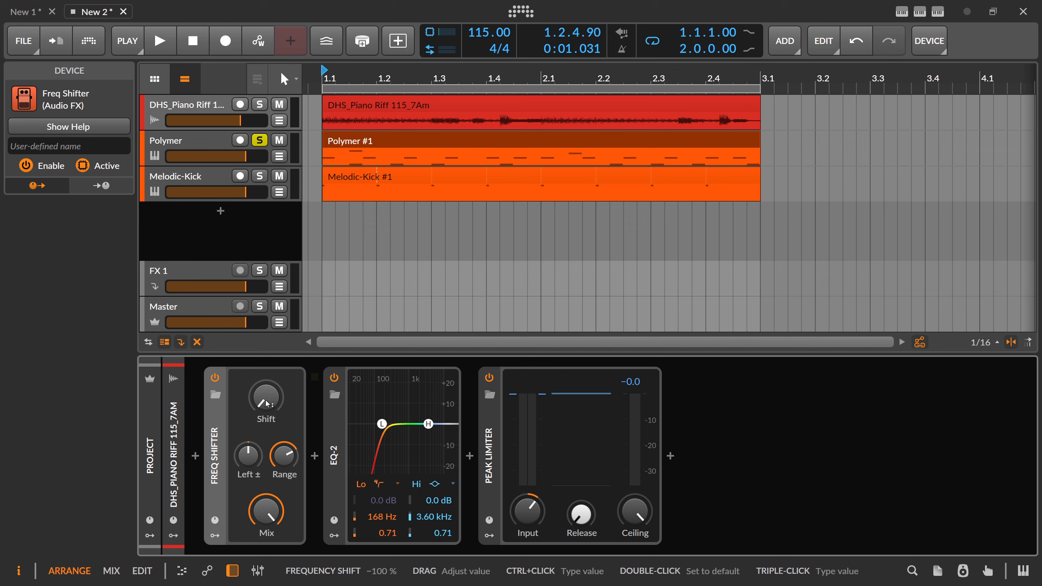
Step: Examine the Polymer clip's notes in the note editor and compare the device chains of the piano riff and Polymer tracks
{"action": "left_click", "coordinate": [185, 147]}
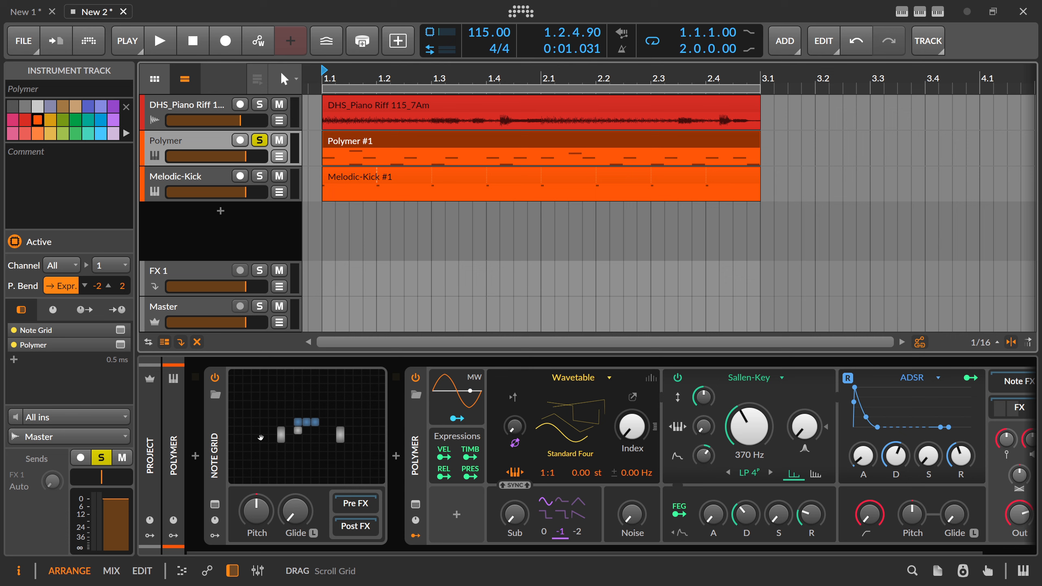
{"action": "double_click", "coordinate": [336, 153]}
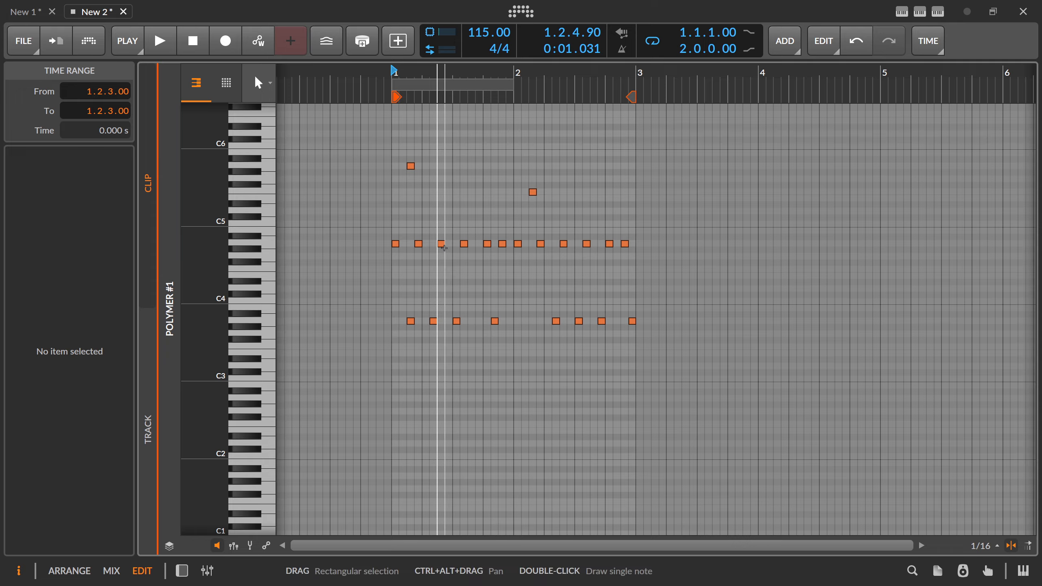
{"action": "key", "text": "Tab"}
{"action": "left_click", "coordinate": [389, 105]}
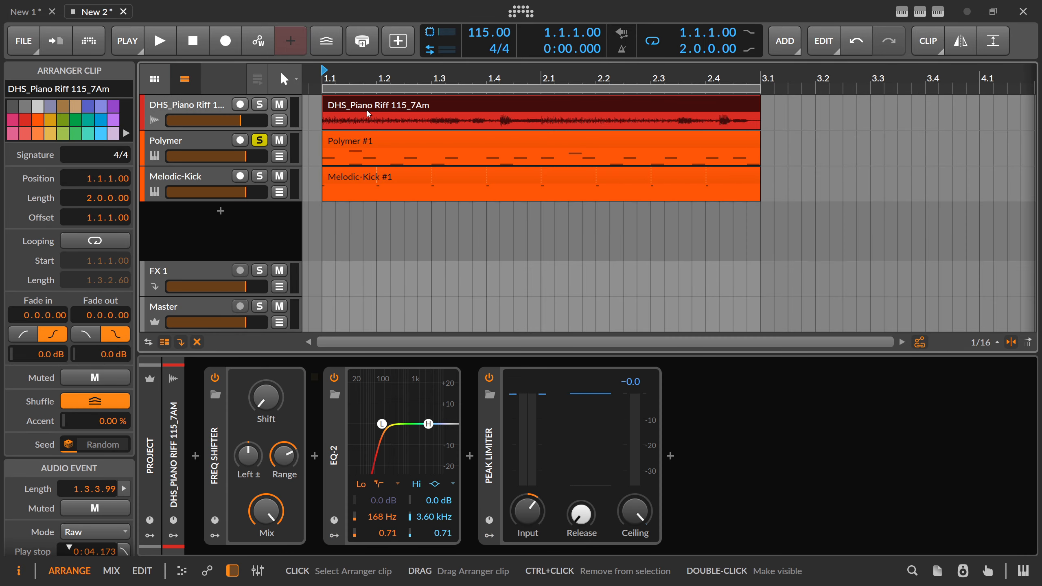
{"action": "left_click", "coordinate": [314, 133]}
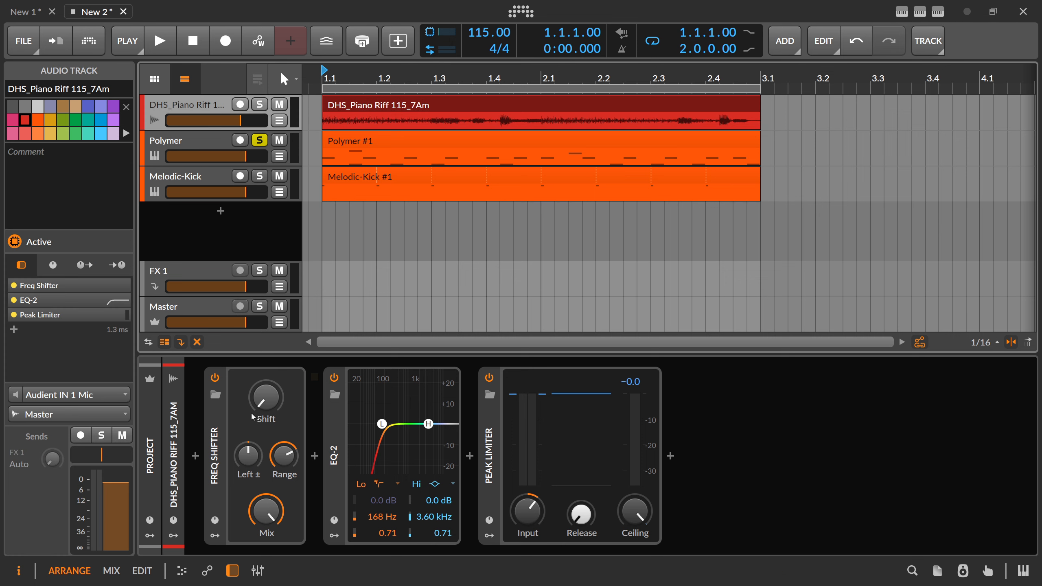
{"action": "key", "text": "Down"}
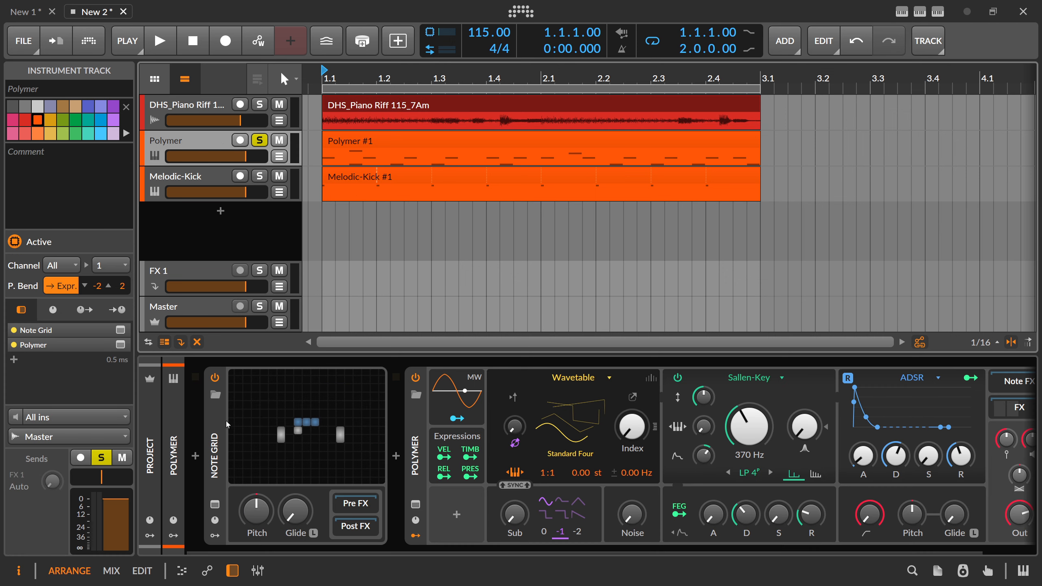
{"action": "left_click", "coordinate": [267, 431]}
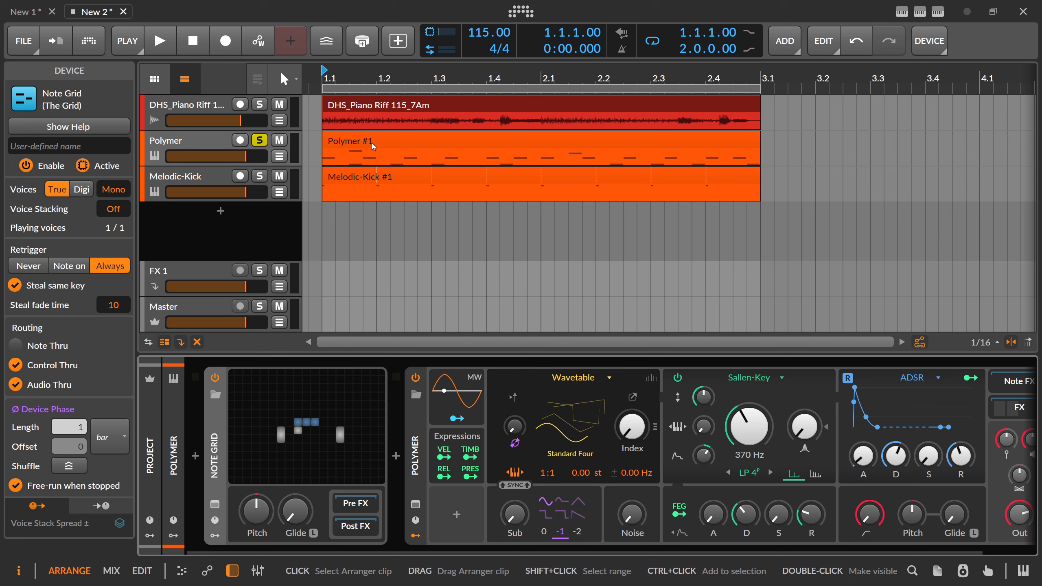
{"action": "left_click", "coordinate": [361, 160]}
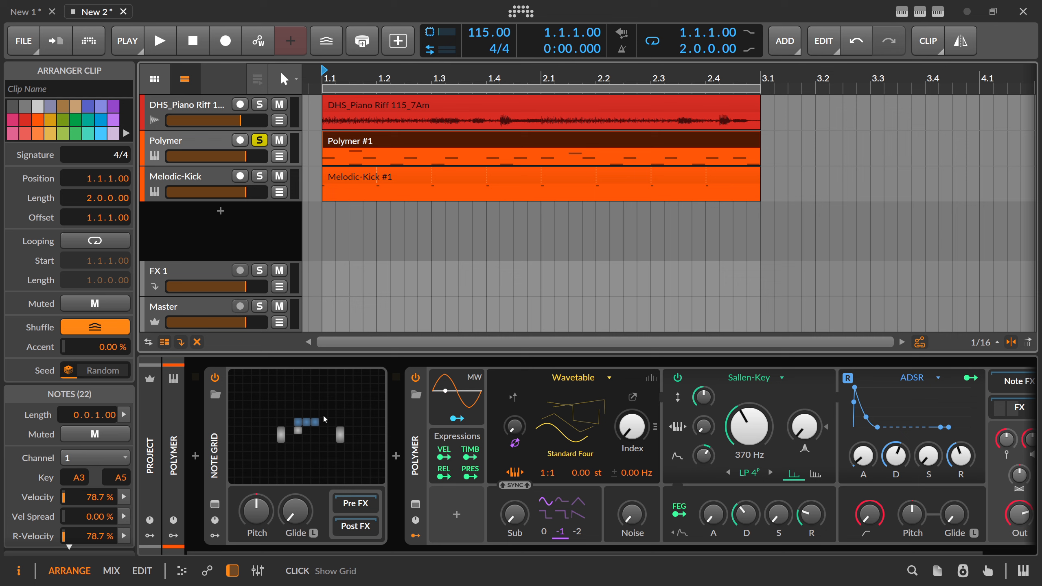
Step: Insert a Micro-pitch device between the Note Grid and Polymer and bypass it
{"action": "left_click", "coordinate": [396, 455]}
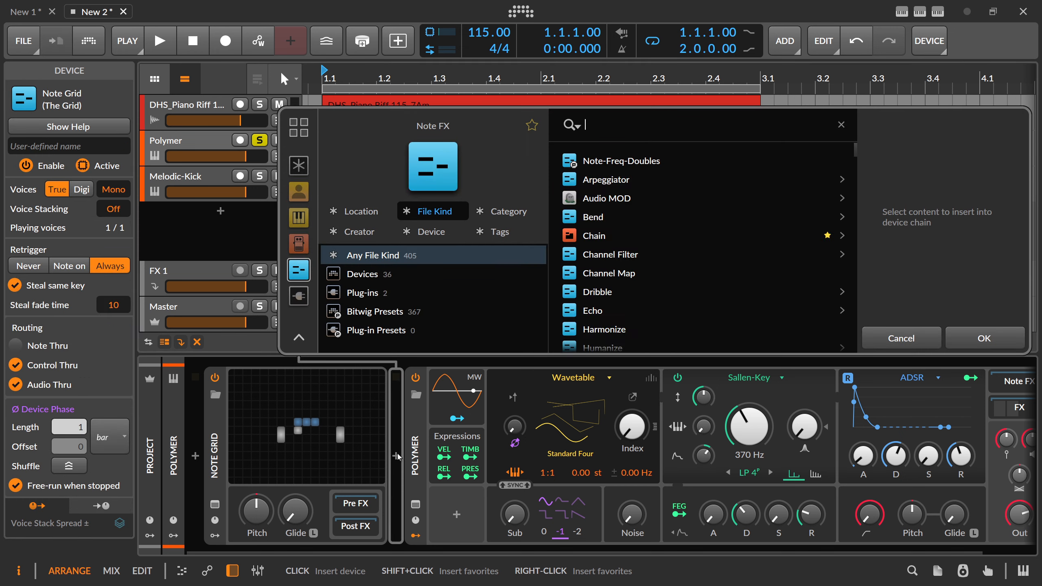
{"action": "type", "text": "mic"}
{"action": "key", "text": "Return"}
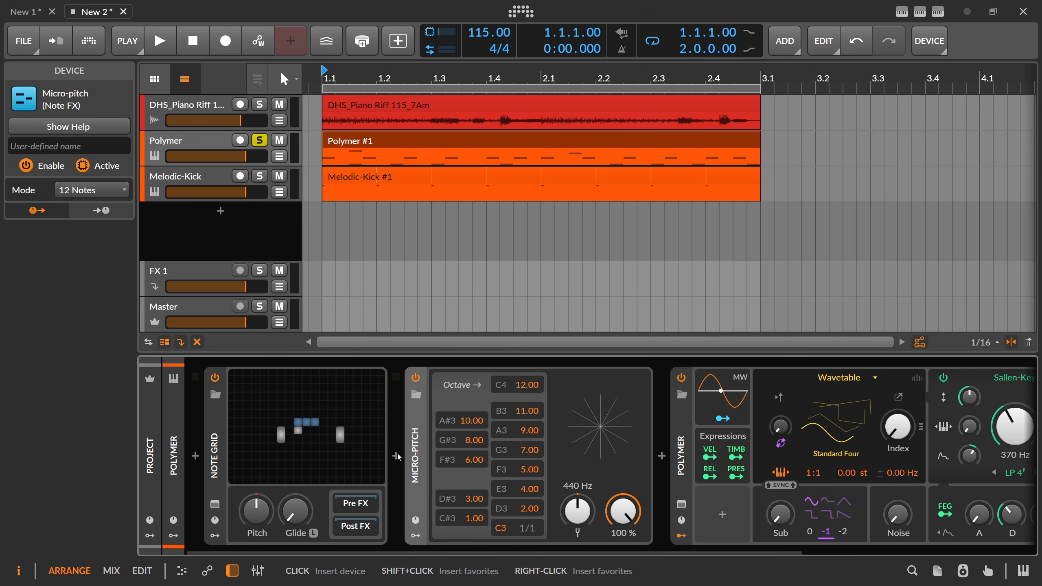
{"action": "left_click_drag", "start_coordinate": [622, 511], "coordinate": [622, 506]}
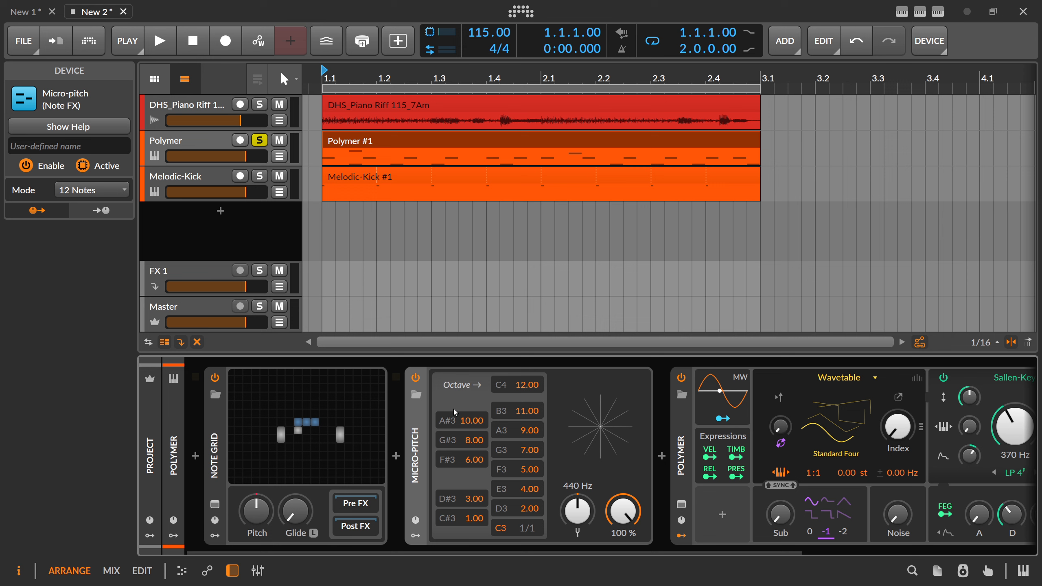
{"action": "left_click", "coordinate": [420, 380]}
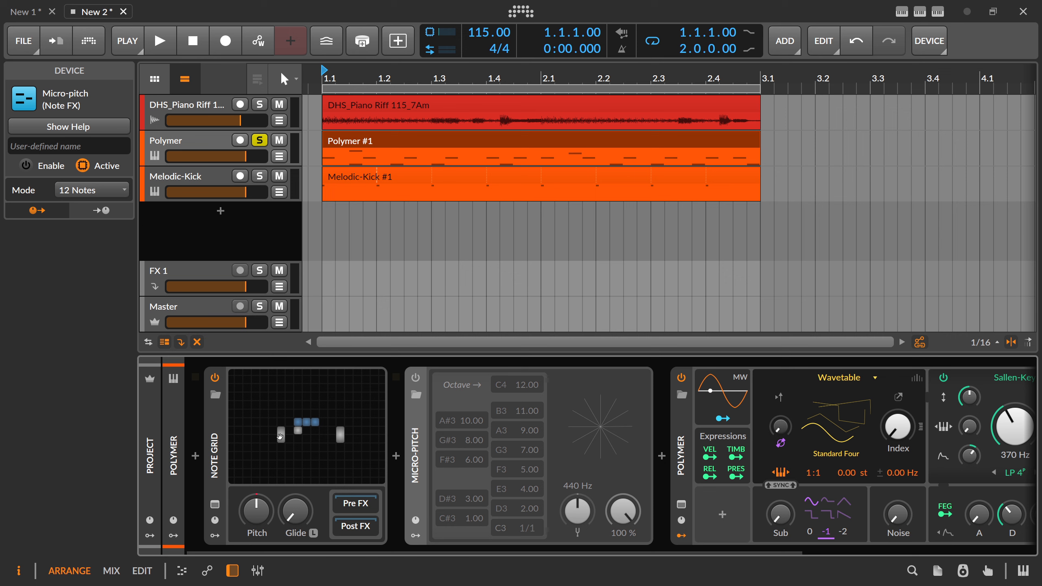
Step: Review the Note Grid patch on the Polymer track, close it and unsolo the track
{"action": "double_click", "coordinate": [307, 437]}
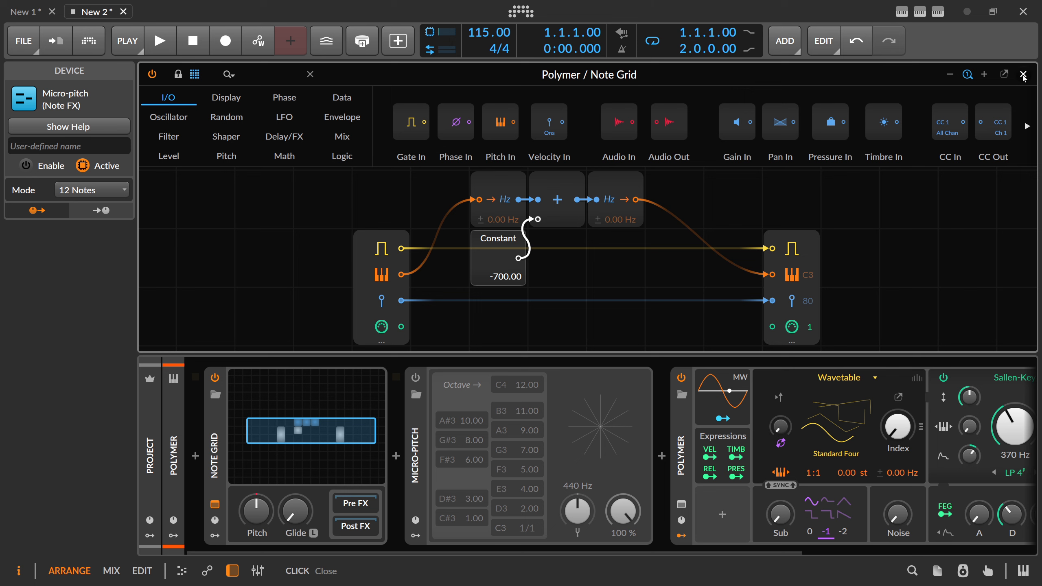
{"action": "left_click", "coordinate": [1023, 75]}
{"action": "left_click", "coordinate": [259, 141]}
Step: Set the piano riff track's Freq Shifter to a shift of 100 % and a range of 100 Hz
{"action": "left_click", "coordinate": [223, 142]}
{"action": "left_click", "coordinate": [205, 105]}
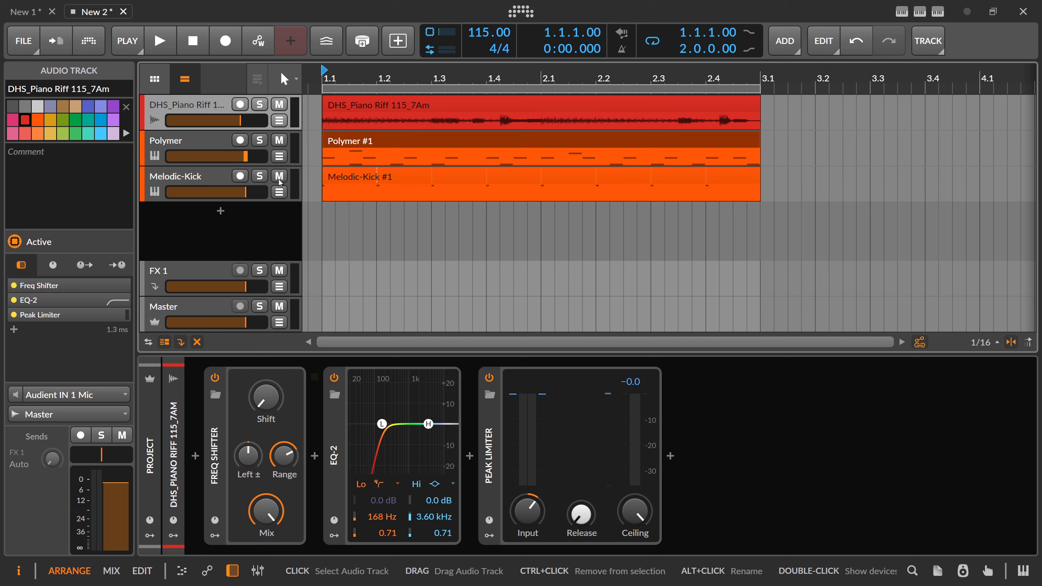
{"action": "triple_click", "coordinate": [275, 401]}
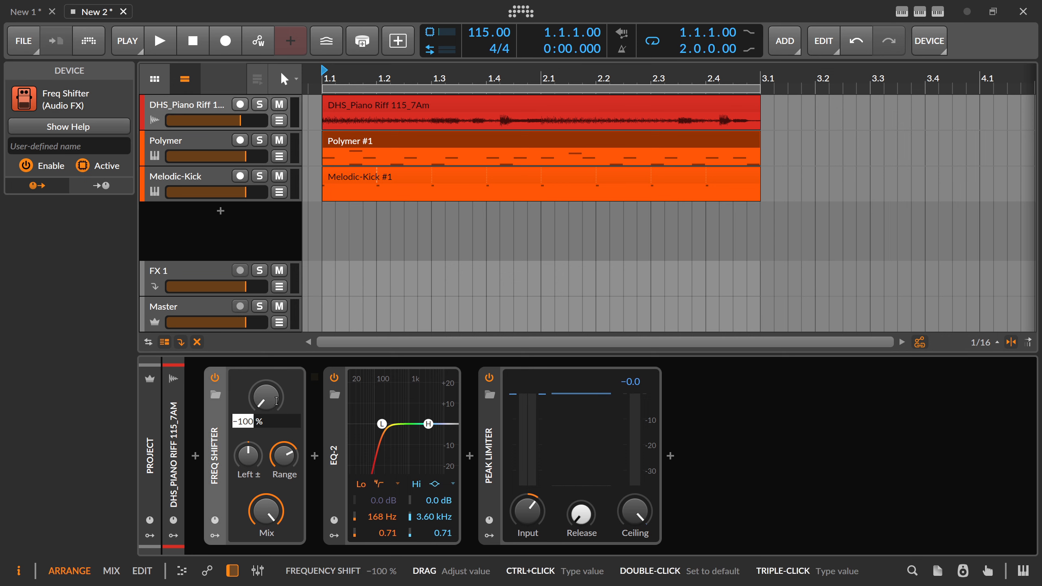
{"action": "type", "text": "100"}
{"action": "key", "text": "Return"}
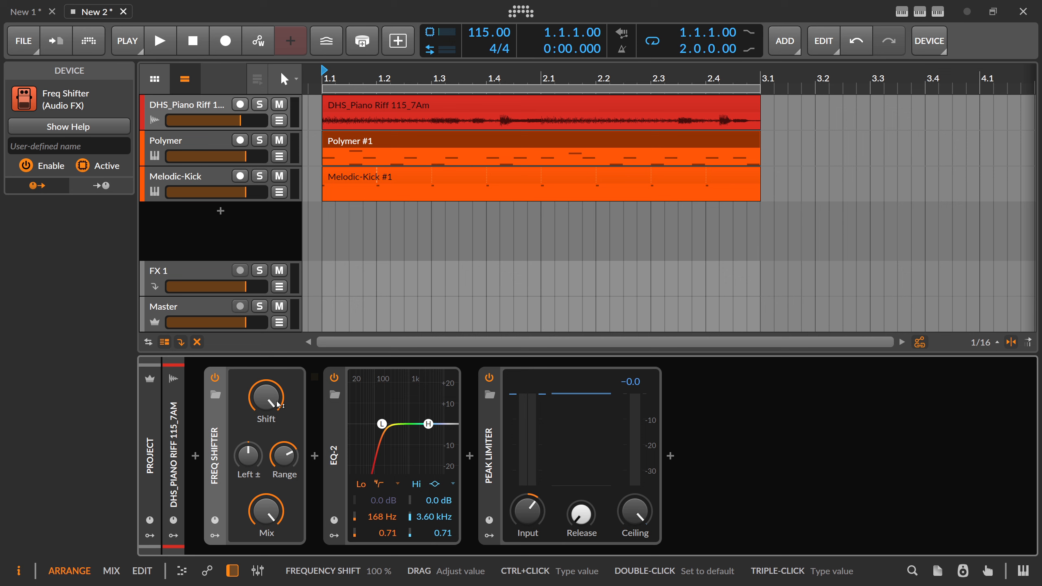
{"action": "triple_click", "coordinate": [294, 462]}
{"action": "key", "text": "Return"}
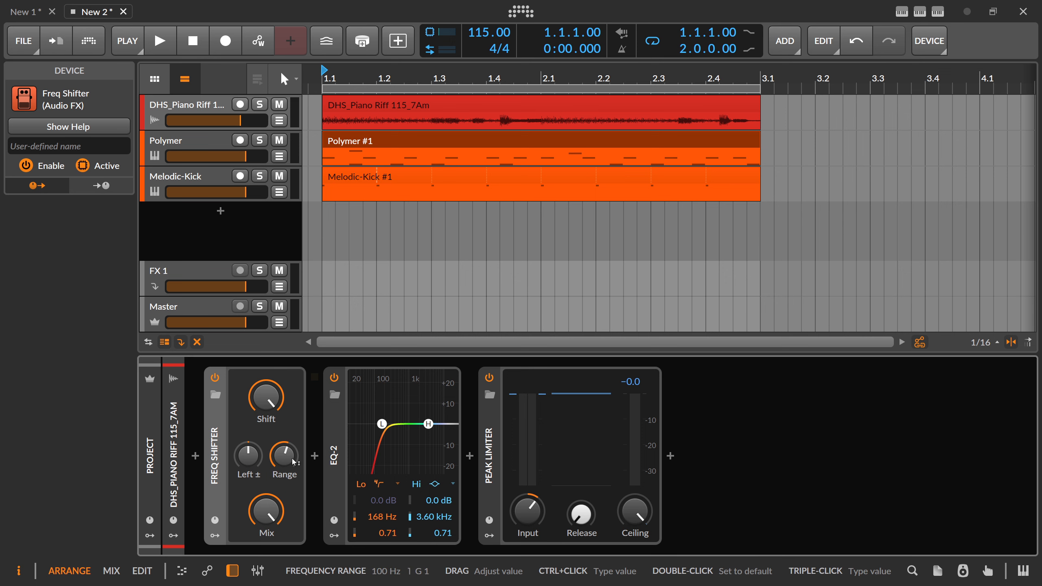
Step: Set the Constant in the Polymer track's Note Grid to 100 and delete the Micro-pitch device
{"action": "left_click", "coordinate": [198, 147]}
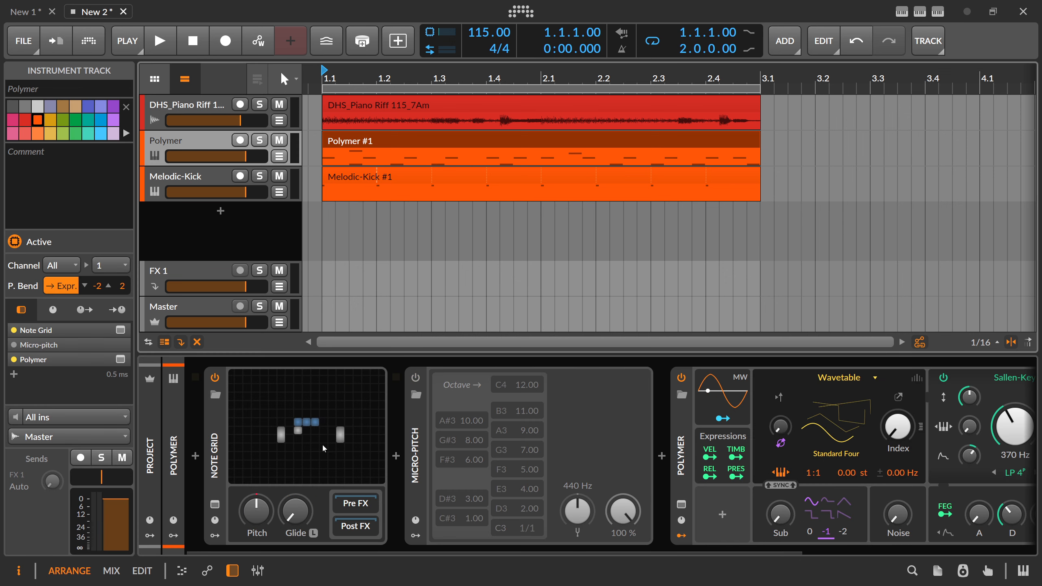
{"action": "left_click", "coordinate": [324, 449]}
{"action": "double_click", "coordinate": [501, 275]}
{"action": "type", "text": "100"}
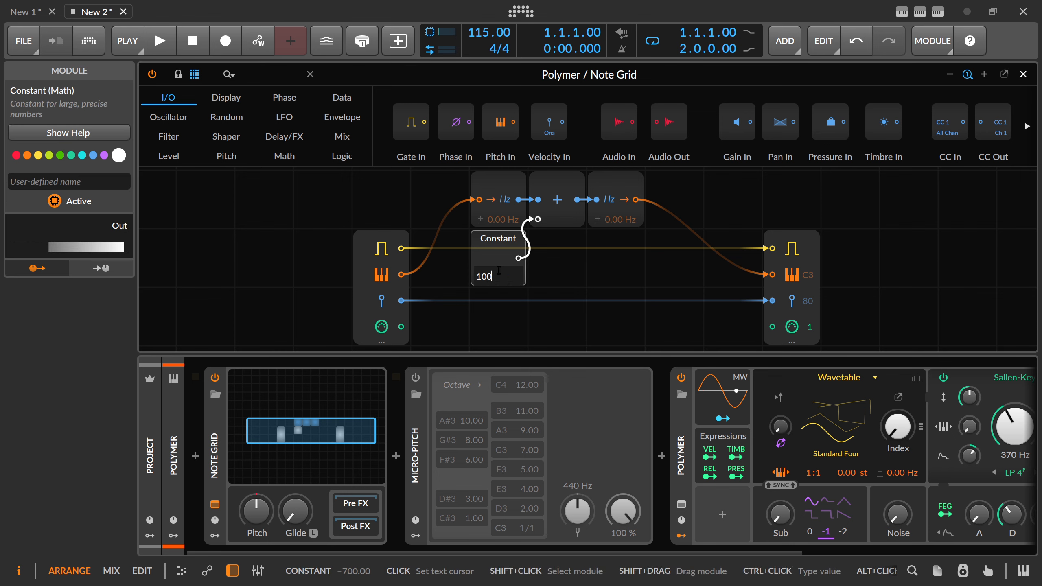
{"action": "key", "text": "Return"}
{"action": "key", "text": "Delete"}
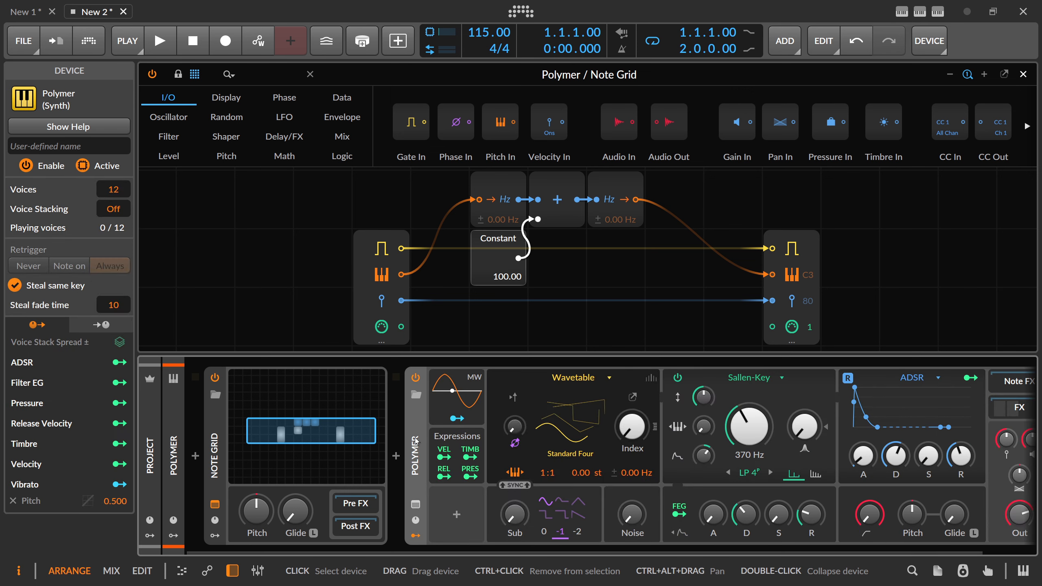
Step: Audition all tracks with the matching 100 Hz offsets, close the Note Grid patch and stop playback
{"action": "key", "text": "space"}
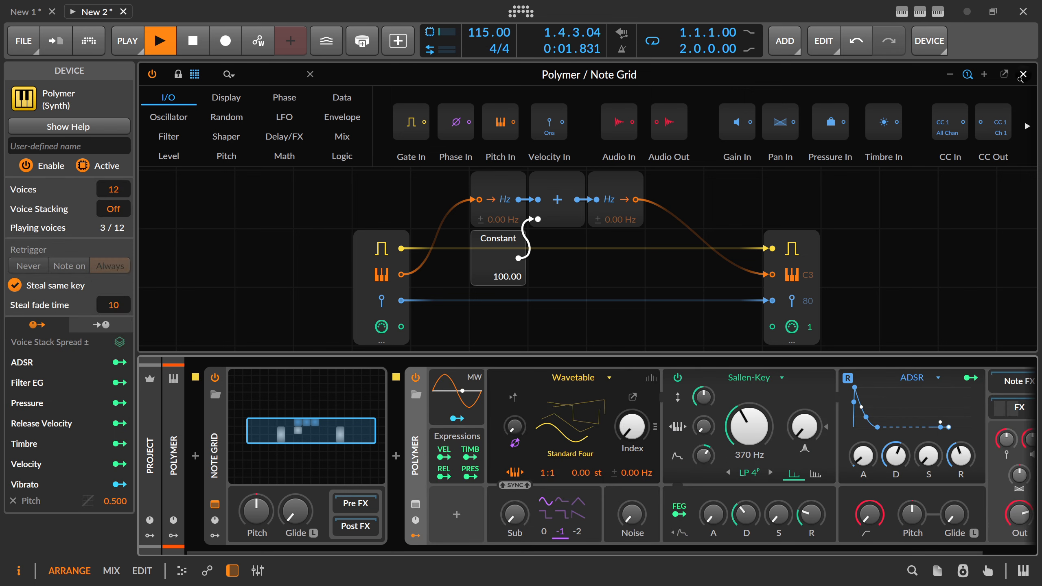
{"action": "left_click", "coordinate": [1023, 75]}
{"action": "key", "text": "space"}
Step: Solo the piano riff track and set its Freq Shifter range to 30 Hz
{"action": "left_click", "coordinate": [259, 105]}
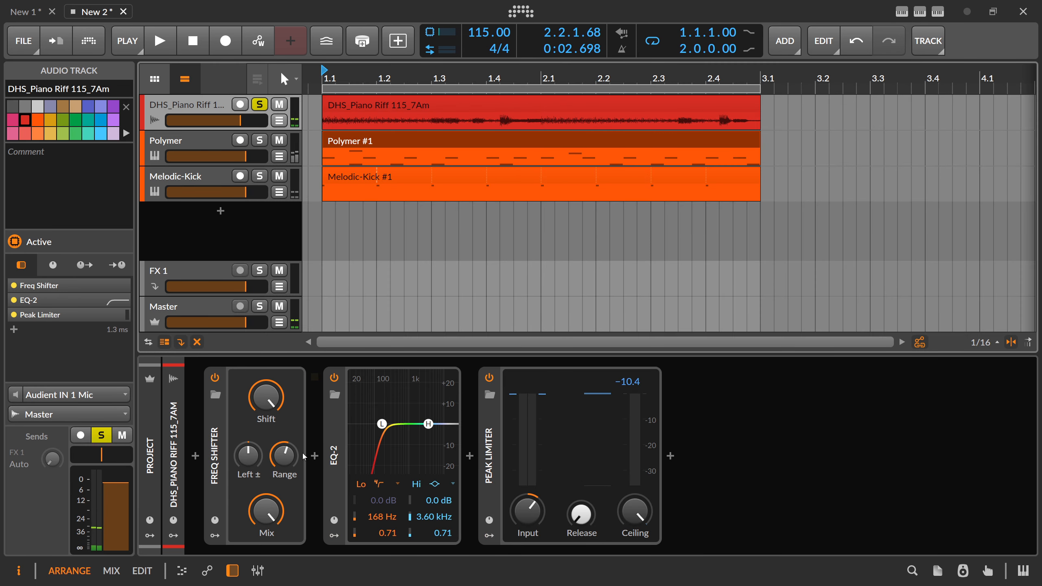
{"action": "triple_click", "coordinate": [288, 456]}
{"action": "key", "text": "Return"}
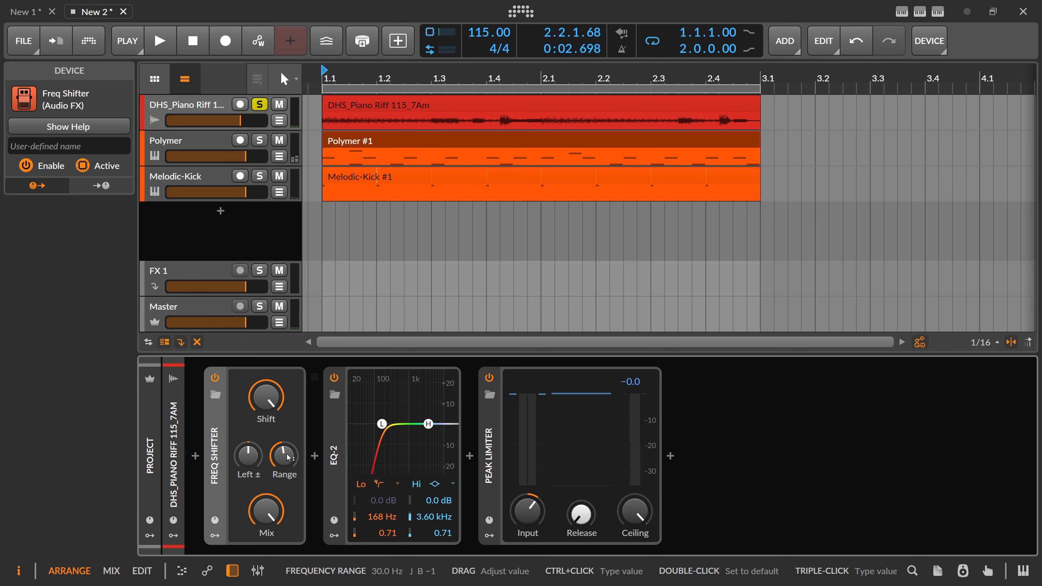
Step: During playback, set the piano riff's EQ-2 low band to 117 Hz with Q 0.59 and the Peak Limiter input to +0.5 dB
{"action": "key", "text": "space"}
{"action": "left_click_drag", "start_coordinate": [381, 517], "coordinate": [382, 529]}
{"action": "left_click_drag", "start_coordinate": [385, 533], "coordinate": [385, 543]}
{"action": "left_click_drag", "start_coordinate": [527, 511], "coordinate": [527, 546]}
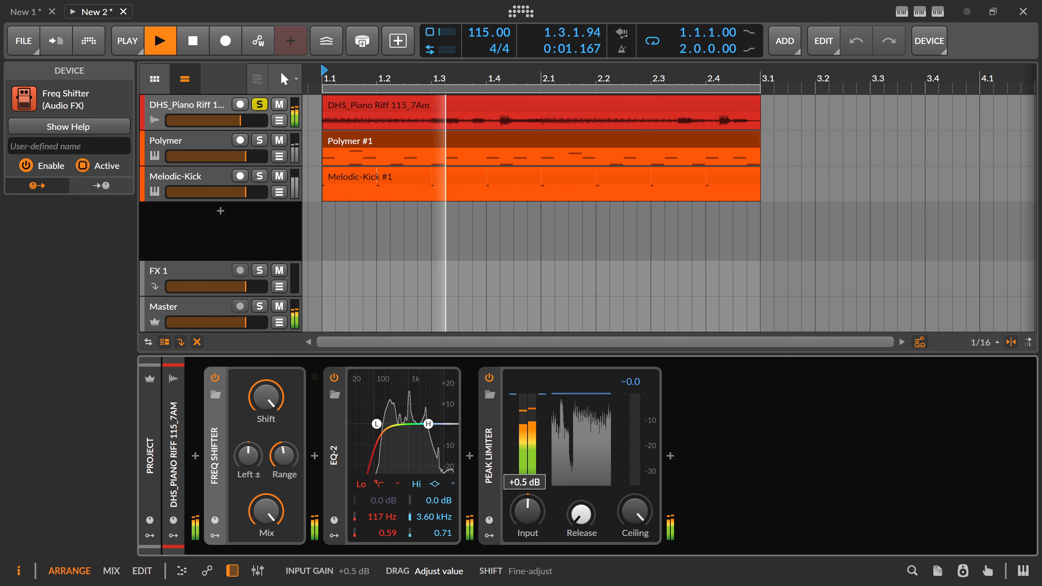
Step: Solo the Polymer track as well and set the Constant in its Note Grid to 30
{"action": "left_click", "coordinate": [259, 140]}
{"action": "left_click", "coordinate": [204, 141]}
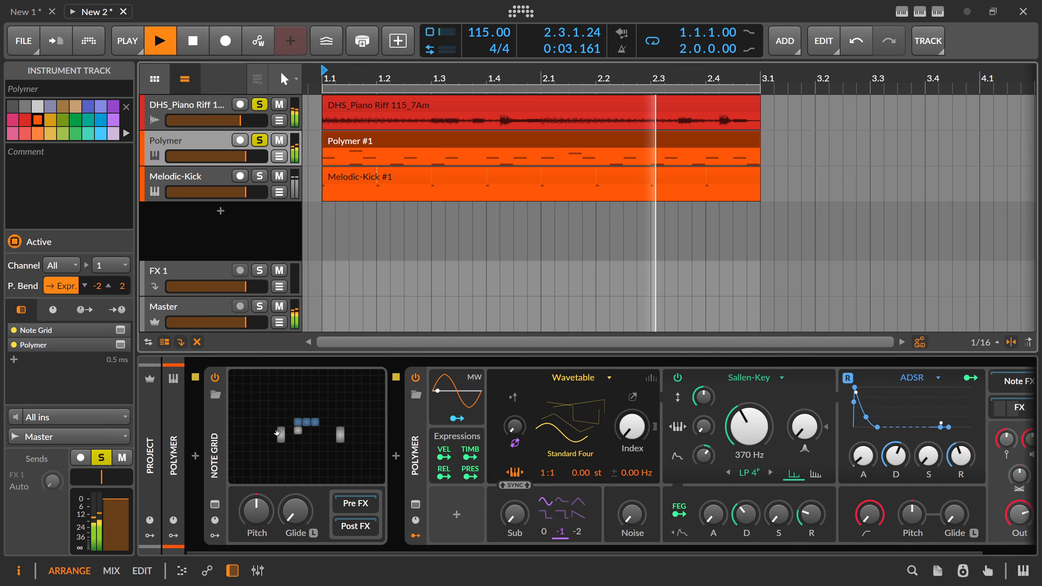
{"action": "left_click", "coordinate": [311, 430]}
{"action": "double_click", "coordinate": [490, 277]}
{"action": "type", "text": "3"}
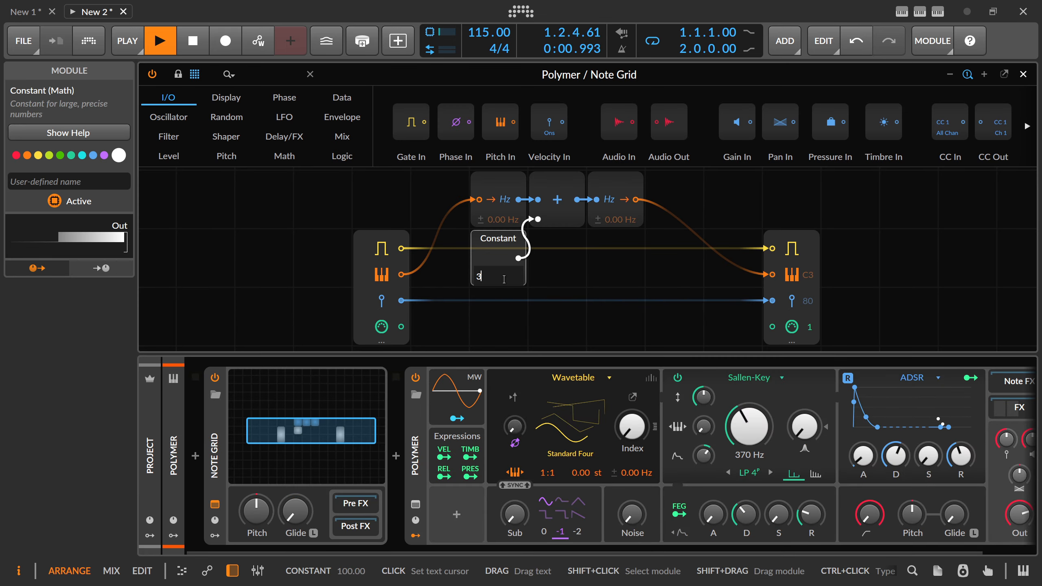
{"action": "type", "text": "0"}
{"action": "key", "text": "Return"}
{"action": "left_click", "coordinate": [1024, 74]}
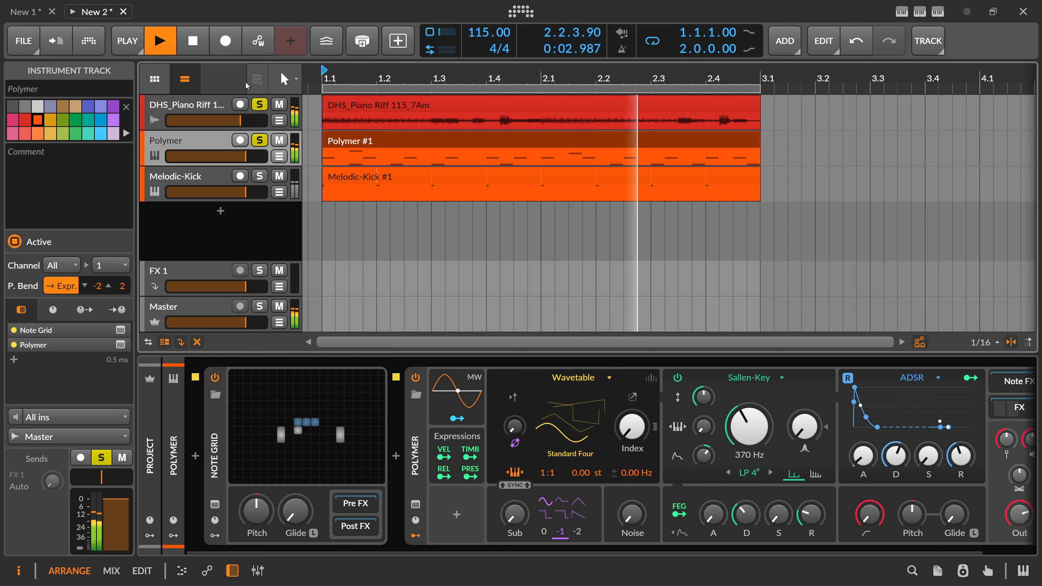
Step: Check the piano riff track's Freq Shifter range and return to the Polymer track's device chain
{"action": "left_click", "coordinate": [197, 105]}
{"action": "left_click", "coordinate": [292, 445], "text": "ctrl"}
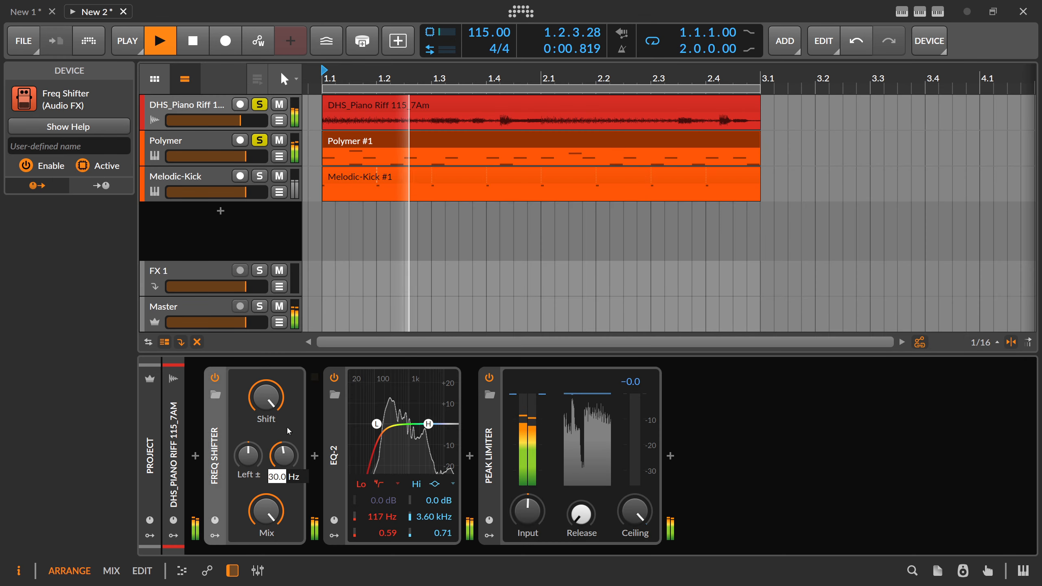
{"action": "key", "text": "Return"}
{"action": "left_click", "coordinate": [225, 162]}
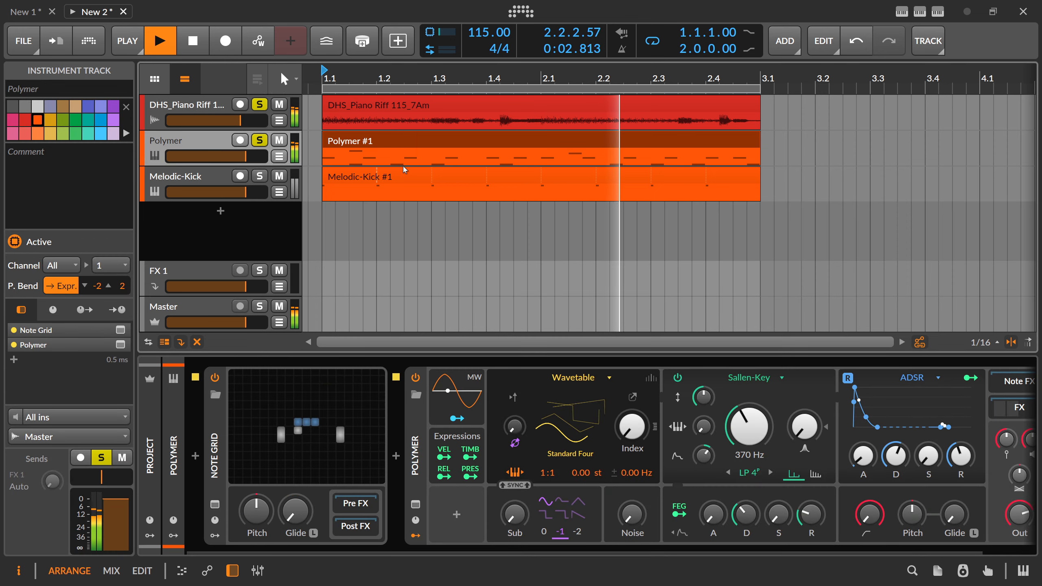
Step: Stop playback, unsolo the piano riff track and set the Constant in the Polymer track's Note Grid to 100
{"action": "left_click", "coordinate": [332, 148]}
{"action": "key", "text": "space"}
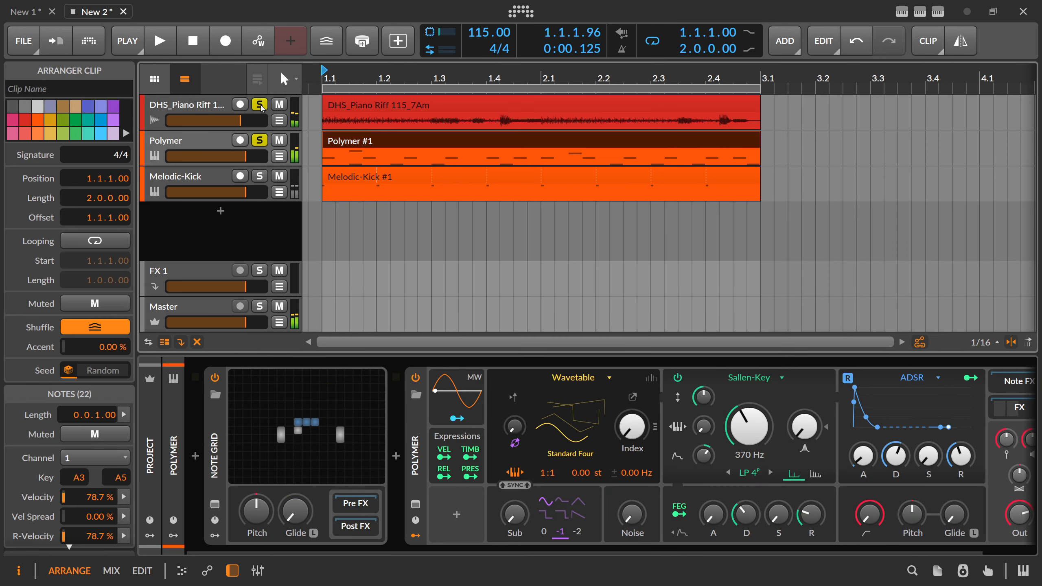
{"action": "left_click", "coordinate": [300, 397]}
{"action": "left_click", "coordinate": [299, 397]}
{"action": "double_click", "coordinate": [514, 277]}
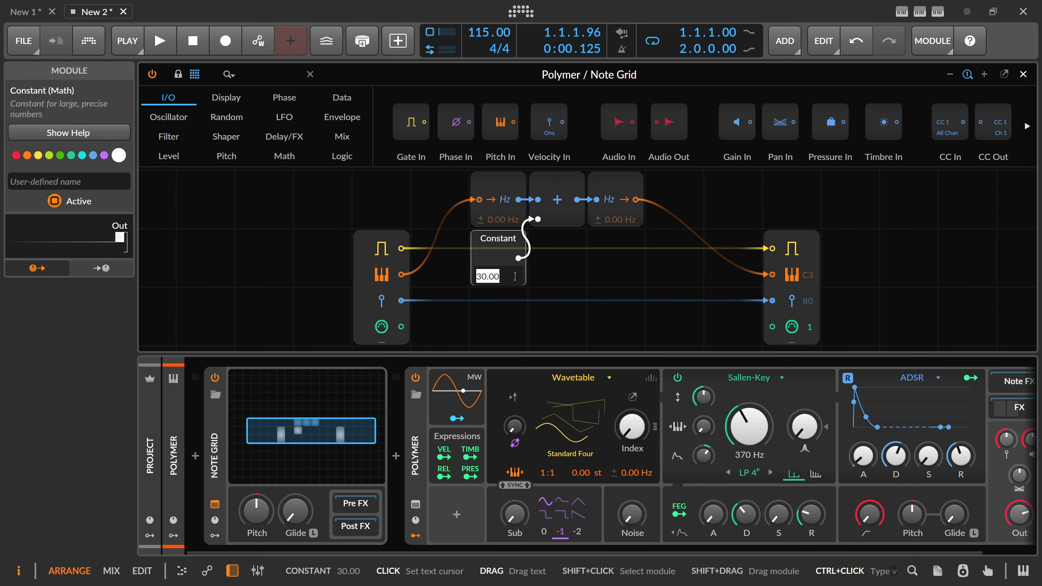
{"action": "type", "text": "100"}
{"action": "key", "text": "Return"}
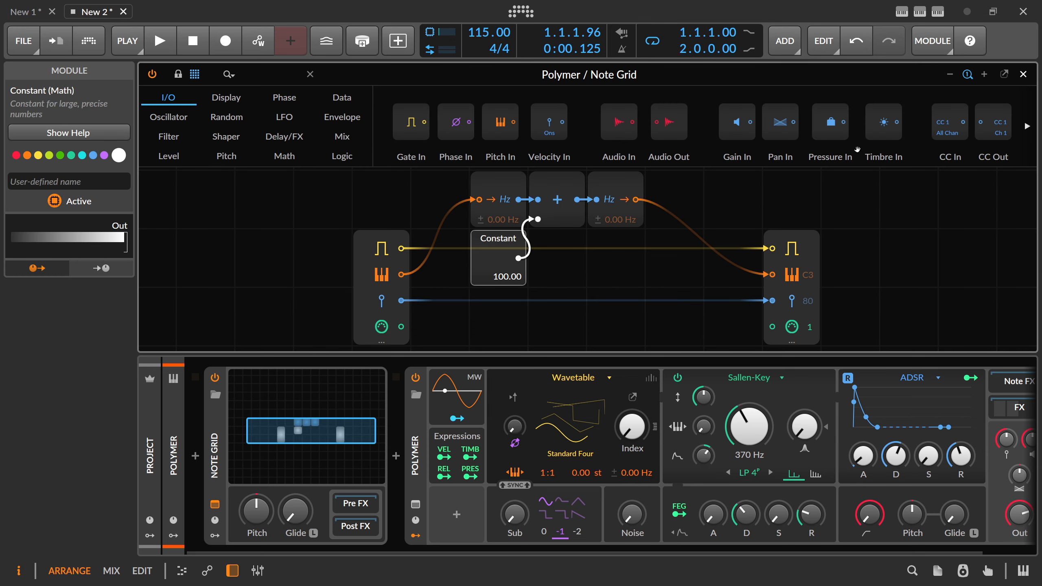
{"action": "left_click", "coordinate": [850, 199]}
{"action": "left_click", "coordinate": [1023, 74]}
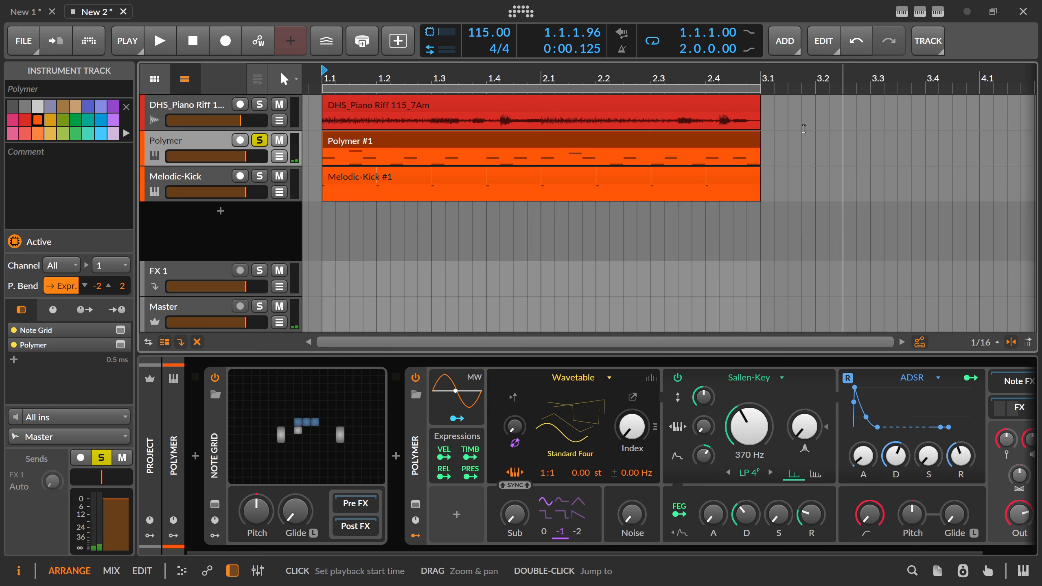
Step: Open the Polymer clip, select its A3 notes and transpose them down octave by octave to A-1
{"action": "double_click", "coordinate": [406, 135]}
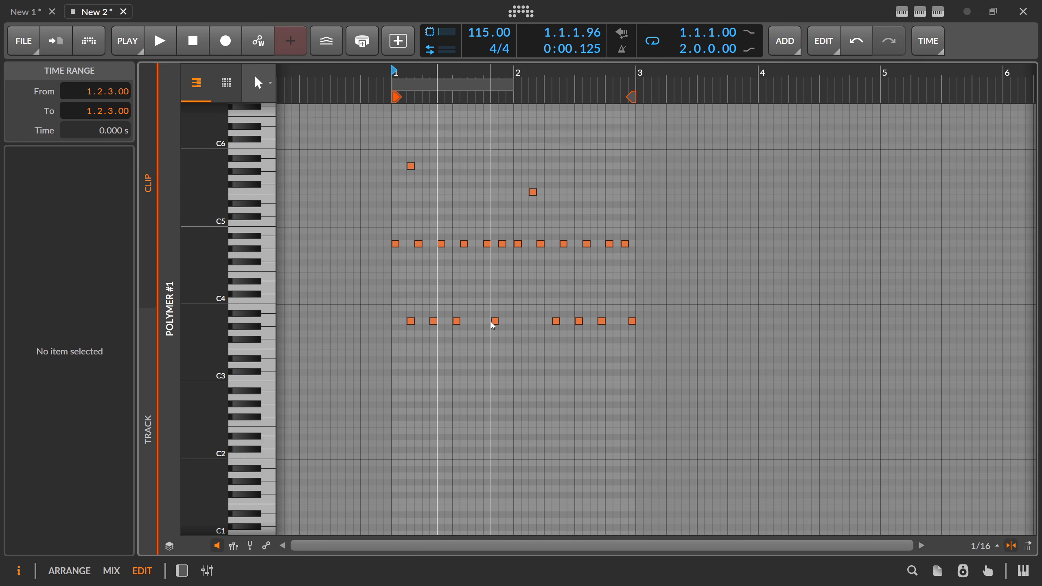
{"action": "left_click_drag", "start_coordinate": [394, 302], "coordinate": [683, 356]}
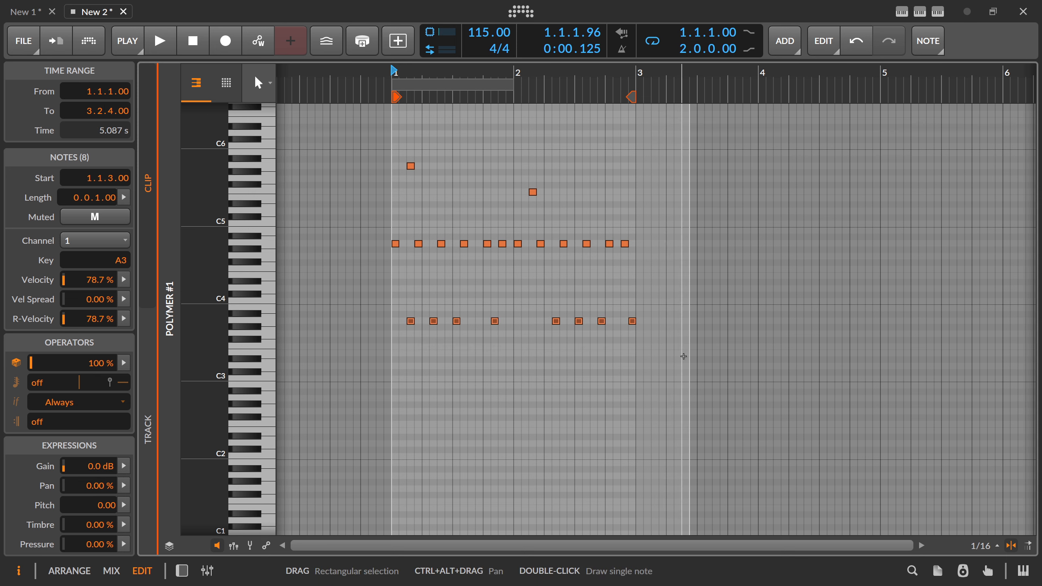
{"action": "key", "text": "shift+Down"}
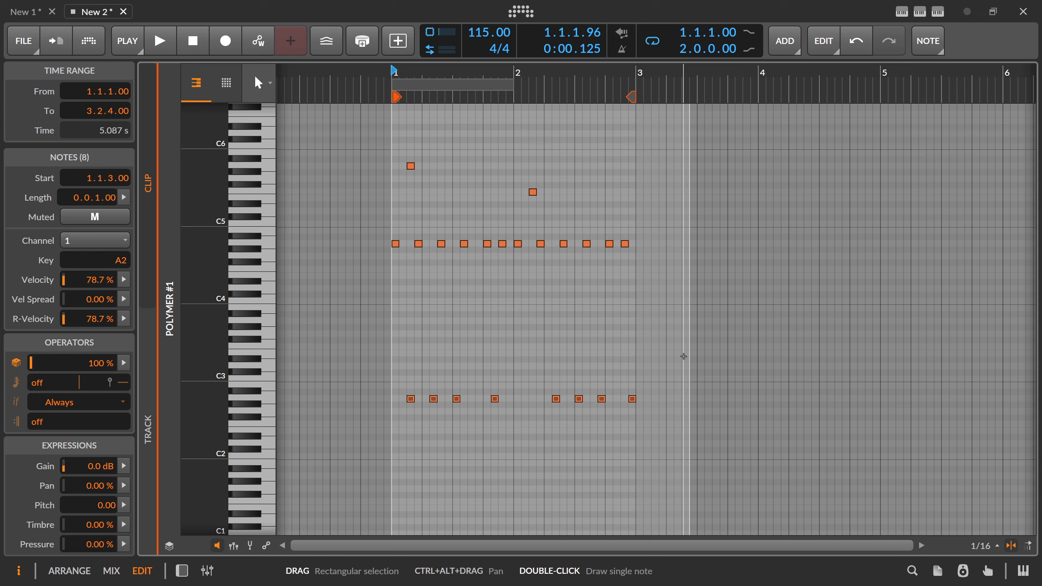
{"action": "key", "text": "shift+Down"}
{"action": "key", "text": "shift+Down"}
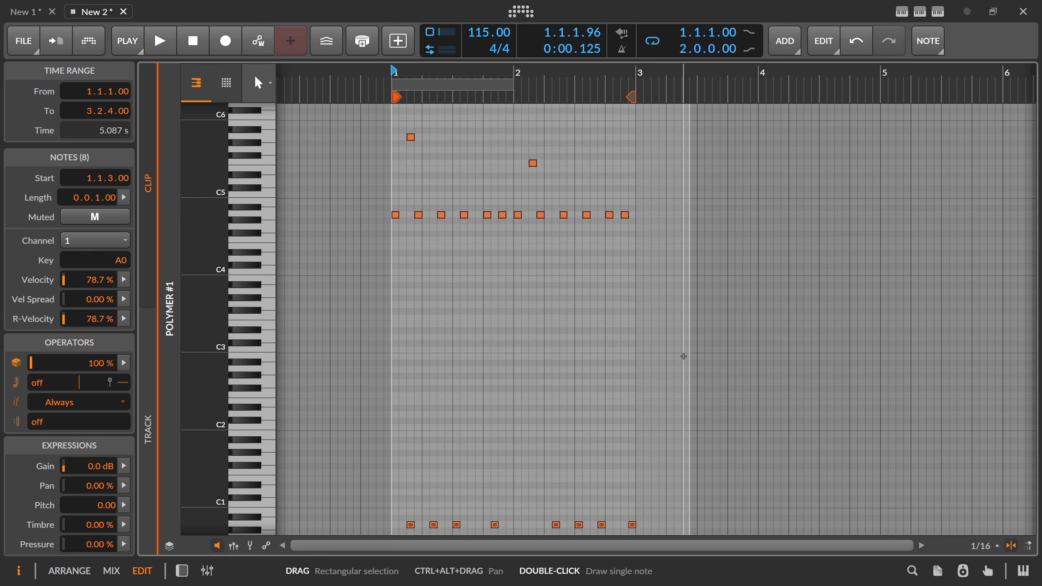
{"action": "key", "text": "shift+Down"}
Step: Audition the selected low notes by transposing them up to A2 and back down by octaves to A-2
{"action": "key", "text": "shift+Up"}
{"action": "key", "text": "shift+Up"}
{"action": "key", "text": "shift+Up"}
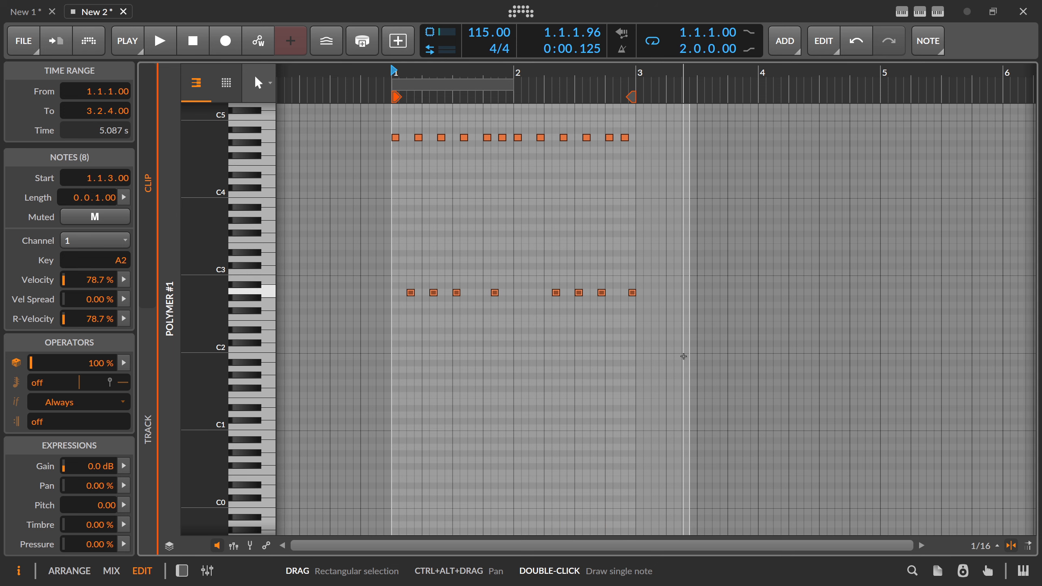
{"action": "key", "text": "shift+Down"}
{"action": "key", "text": "shift+Down"}
{"action": "key", "text": "shift+Down"}
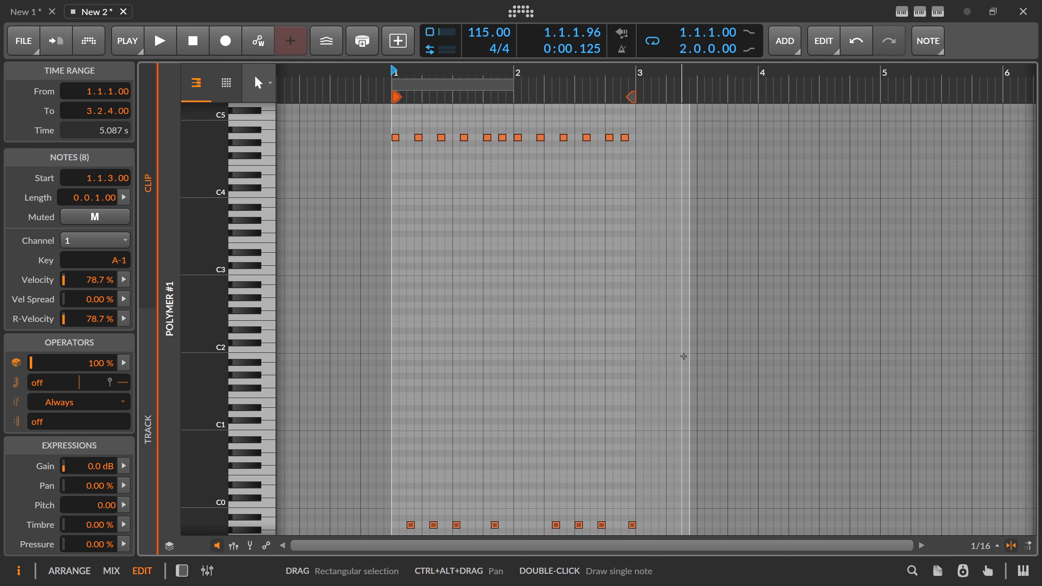
{"action": "scroll", "coordinate": [683, 356], "scroll_direction": "down", "scroll_amount": 3}
{"action": "left_click_drag", "start_coordinate": [377, 364], "coordinate": [710, 435]}
{"action": "key", "text": "shift+Down"}
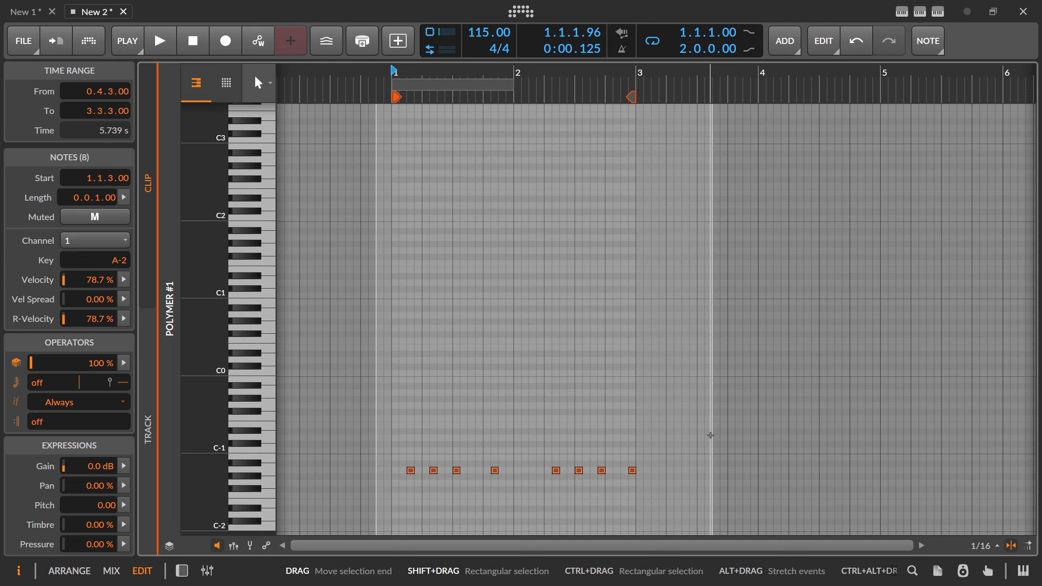
Step: Audition the selected notes through several octaves upward and back down to A0, and return to the arrangement
{"action": "key", "text": "shift+Up"}
{"action": "key", "text": "shift+Down"}
{"action": "key", "text": "shift+Up"}
{"action": "key", "text": "shift+Up"}
{"action": "key", "text": "shift+Up"}
{"action": "key", "text": "shift+Up"}
{"action": "key", "text": "shift+Up"}
{"action": "key", "text": "shift+Up"}
{"action": "key", "text": "shift+Up"}
{"action": "key", "text": "shift+Up"}
{"action": "key", "text": "shift+Up"}
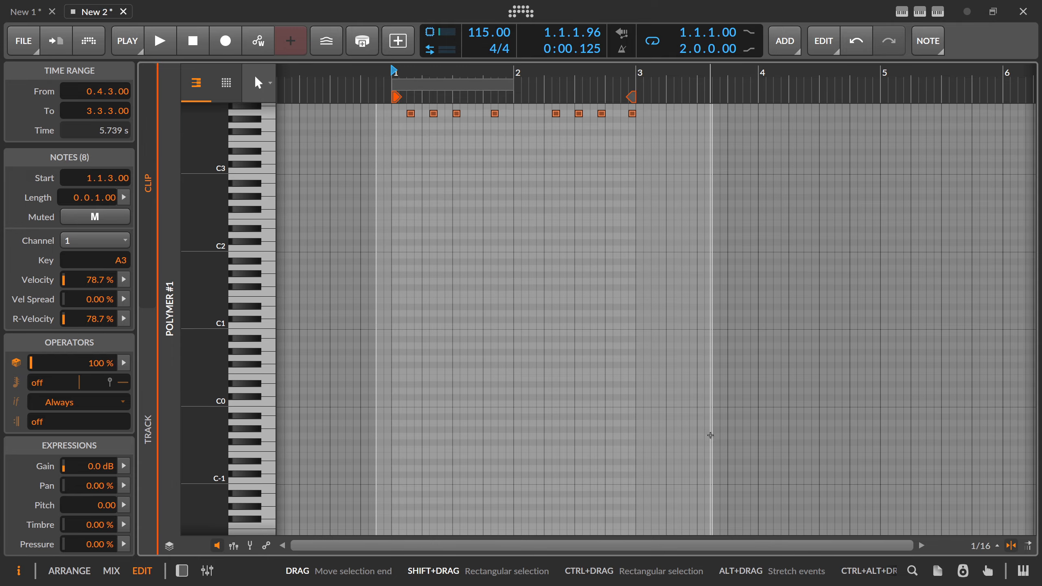
{"action": "key", "text": "shift+Down"}
{"action": "key", "text": "shift+Down"}
{"action": "key", "text": "shift+Down"}
{"action": "key", "text": "shift+Down"}
{"action": "key", "text": "shift+Down"}
{"action": "key", "text": "shift+Down"}
{"action": "key", "text": "shift+Down"}
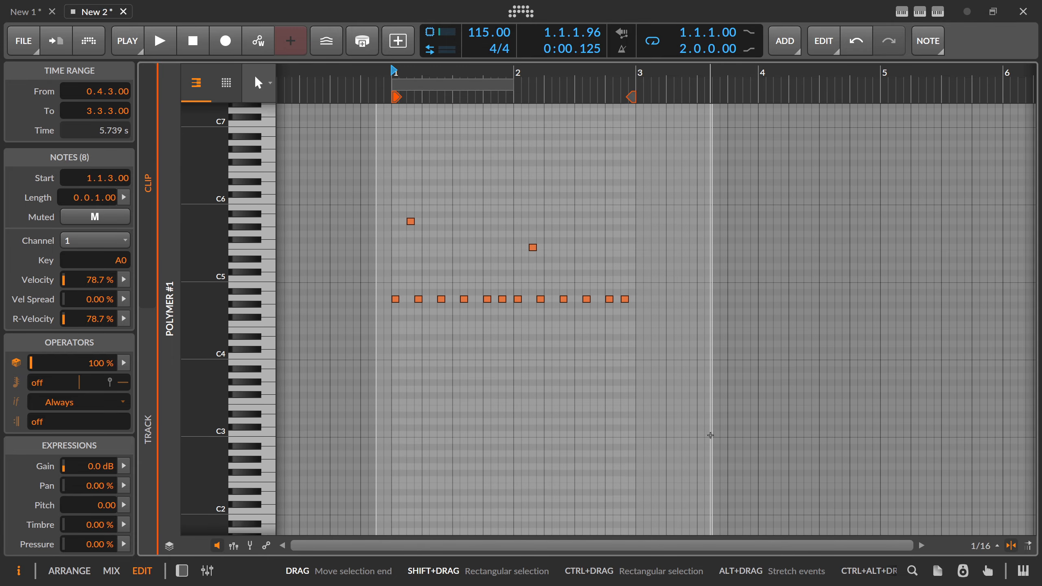
{"action": "key", "text": "alt+1"}
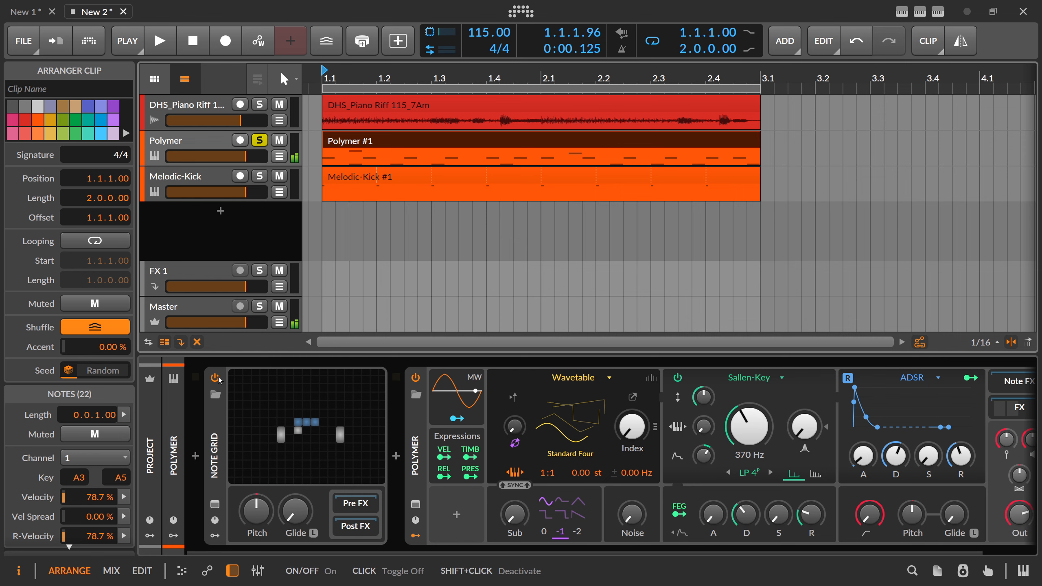
Step: Reopen the Polymer clip and transpose the selected A3 notes down by octaves to A-1
{"action": "key", "text": "alt+3"}
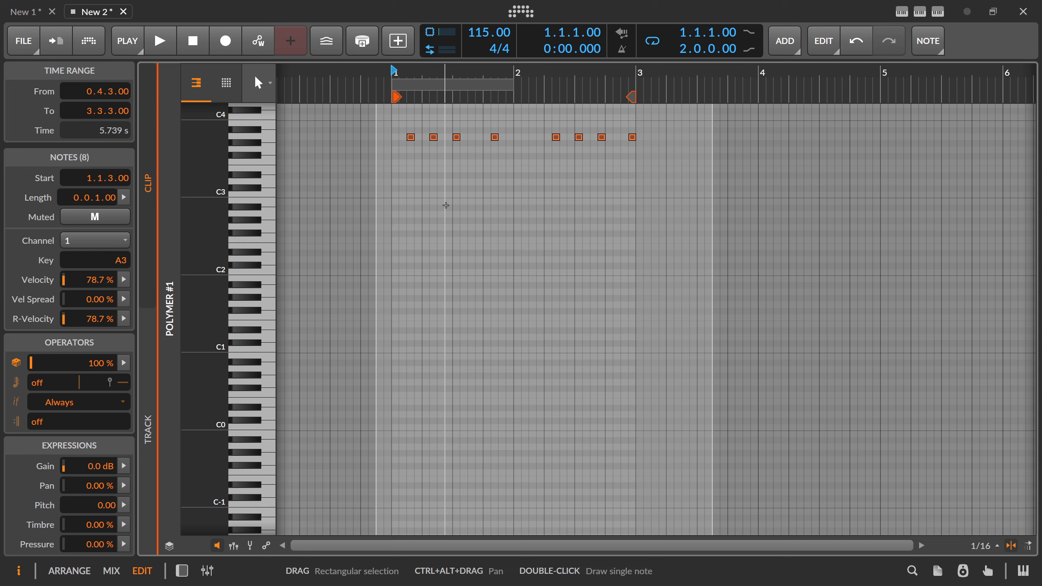
{"action": "scroll", "coordinate": [445, 204], "scroll_direction": "up", "scroll_amount": 3}
{"action": "key", "text": "shift+Down"}
{"action": "key", "text": "shift+Down"}
{"action": "key", "text": "shift+Down"}
{"action": "key", "text": "shift+Down"}
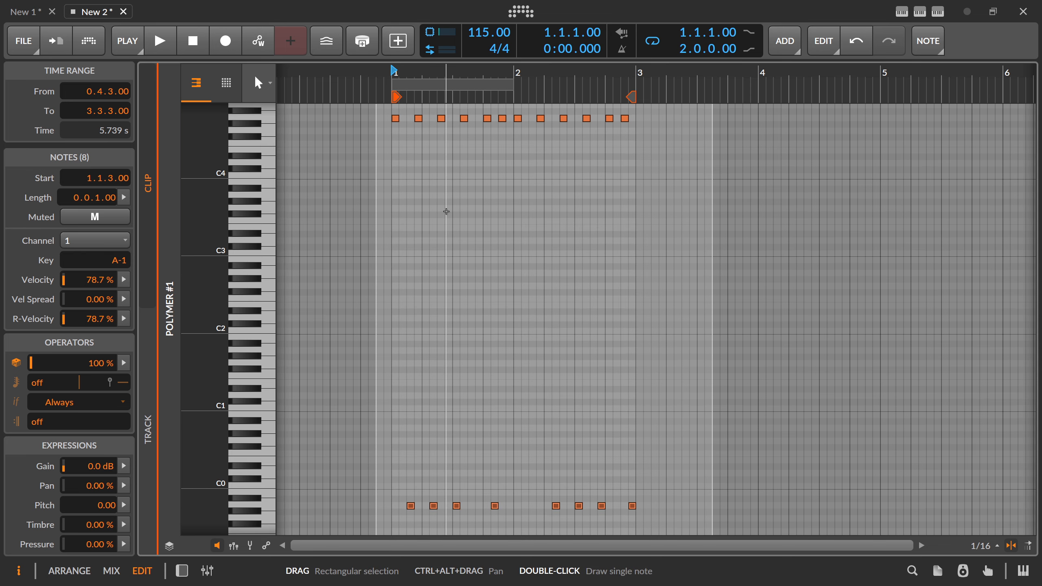
Step: Sweep the selected notes by octaves up to A7, bring them back to A3 and return to the arrangement
{"action": "key", "text": "shift+Up"}
{"action": "key", "text": "shift+Up"}
{"action": "key", "text": "shift+Up"}
{"action": "key", "text": "shift+Up"}
{"action": "key", "text": "shift+Up"}
{"action": "key", "text": "shift+Up"}
{"action": "key", "text": "shift+Down"}
{"action": "key", "text": "shift+Down"}
{"action": "key", "text": "shift+Down"}
{"action": "key", "text": "shift+Down"}
{"action": "key", "text": "shift+Down"}
{"action": "key", "text": "shift+Down"}
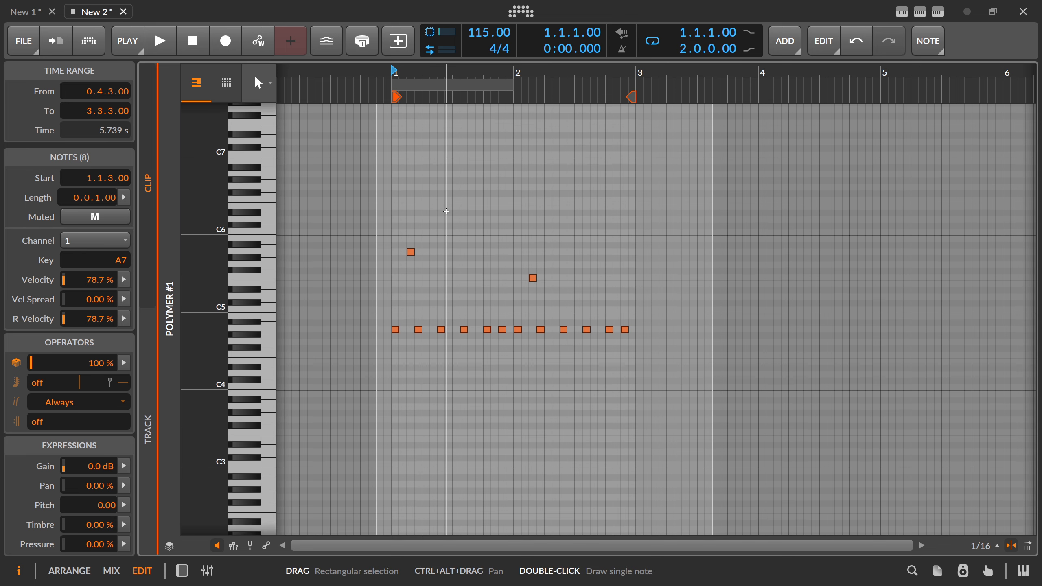
{"action": "key", "text": "shift+Up"}
{"action": "key", "text": "shift+Up"}
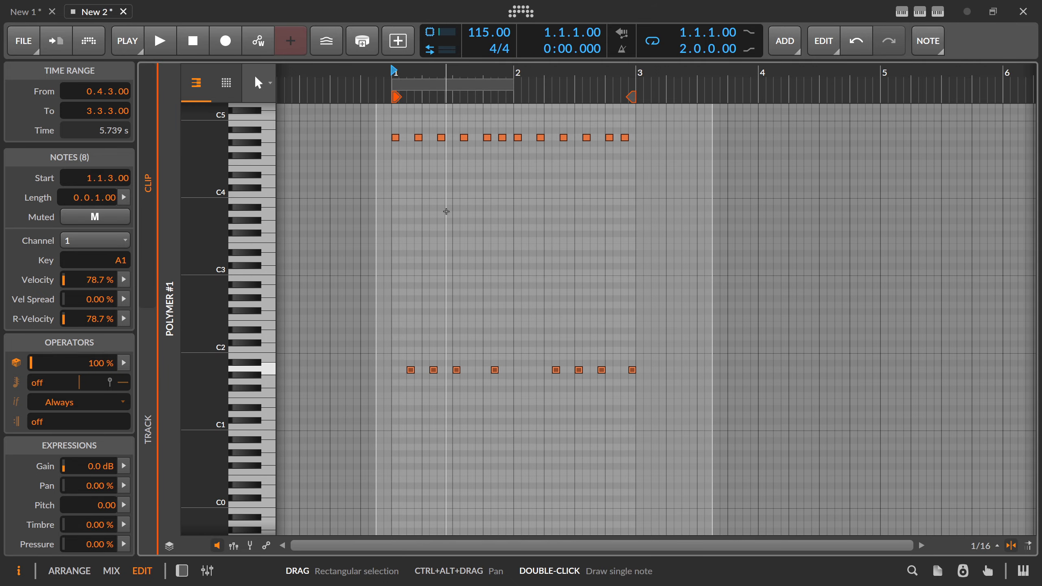
{"action": "key", "text": "shift+Up"}
{"action": "key", "text": "shift+Up"}
{"action": "key", "text": "alt+1"}
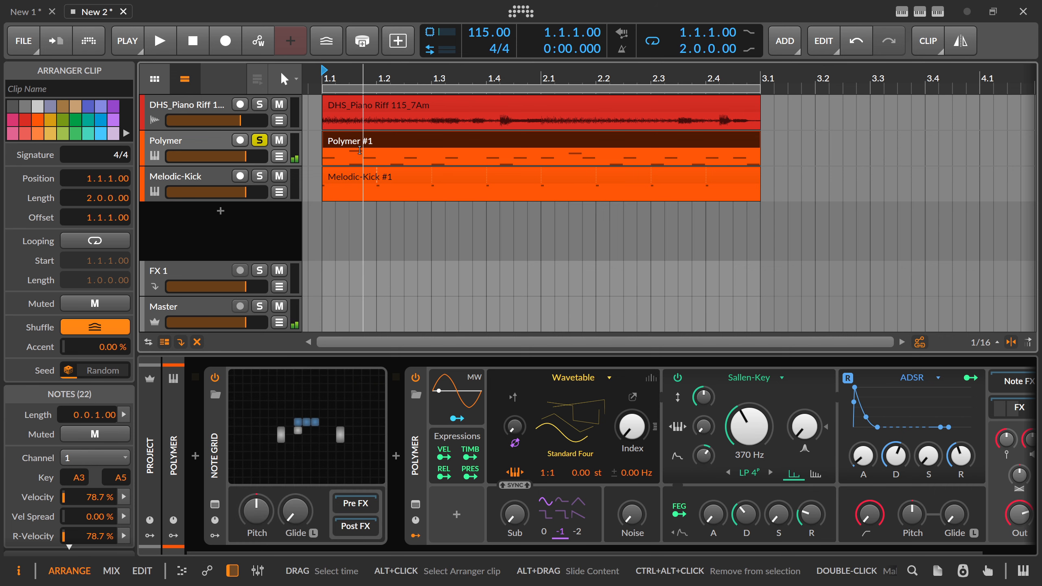
{"action": "key", "text": "alt+3"}
{"action": "key", "text": "alt+1"}
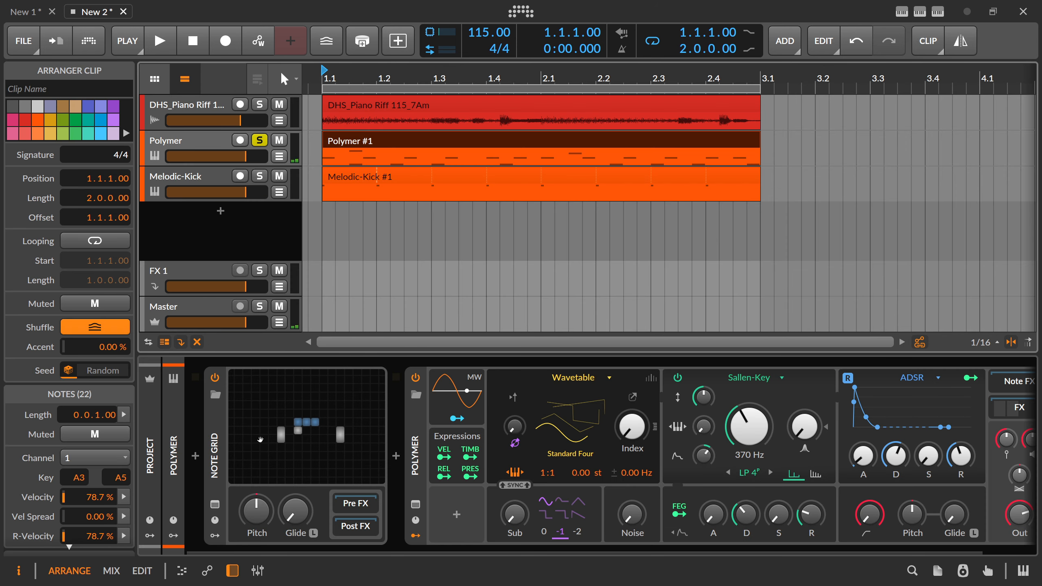
Step: Check the Constant value in the Polymer track's Note Grid and close the patch
{"action": "double_click", "coordinate": [310, 426]}
{"action": "double_click", "coordinate": [507, 277]}
{"action": "key", "text": "Escape"}
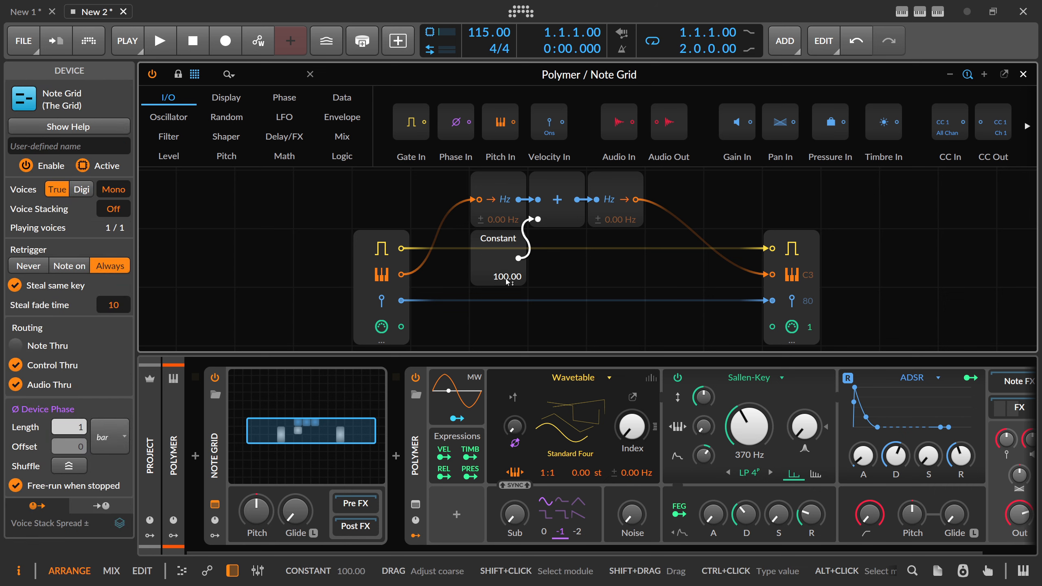
{"action": "left_click", "coordinate": [1023, 74]}
Step: Add an instrument track below Melodic-Kick, arm it for recording and set its input to the Polymer track's Note Grid
{"action": "left_click", "coordinate": [254, 179]}
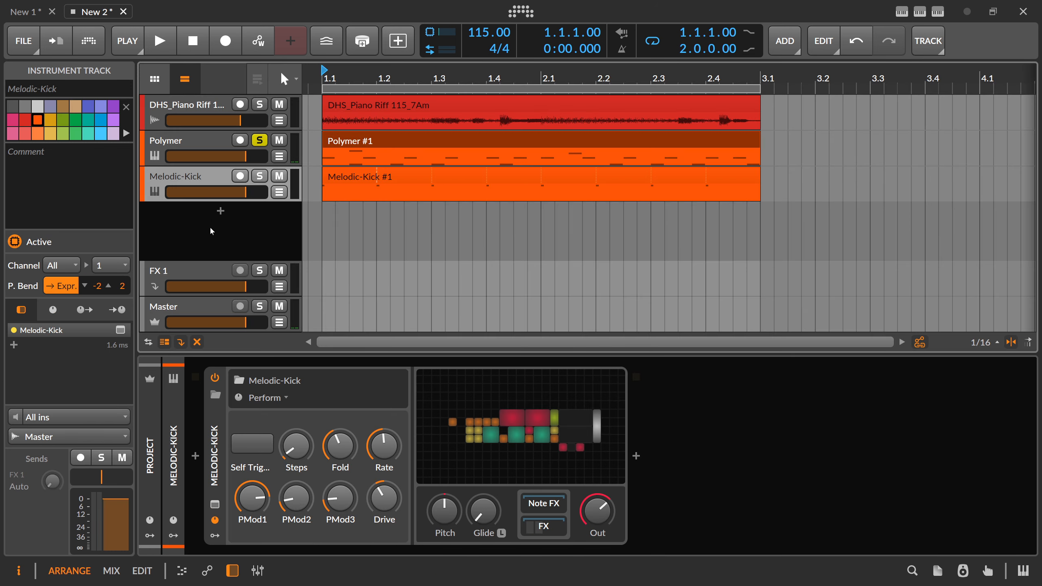
{"action": "right_click", "coordinate": [209, 227]}
{"action": "left_click", "coordinate": [252, 241]}
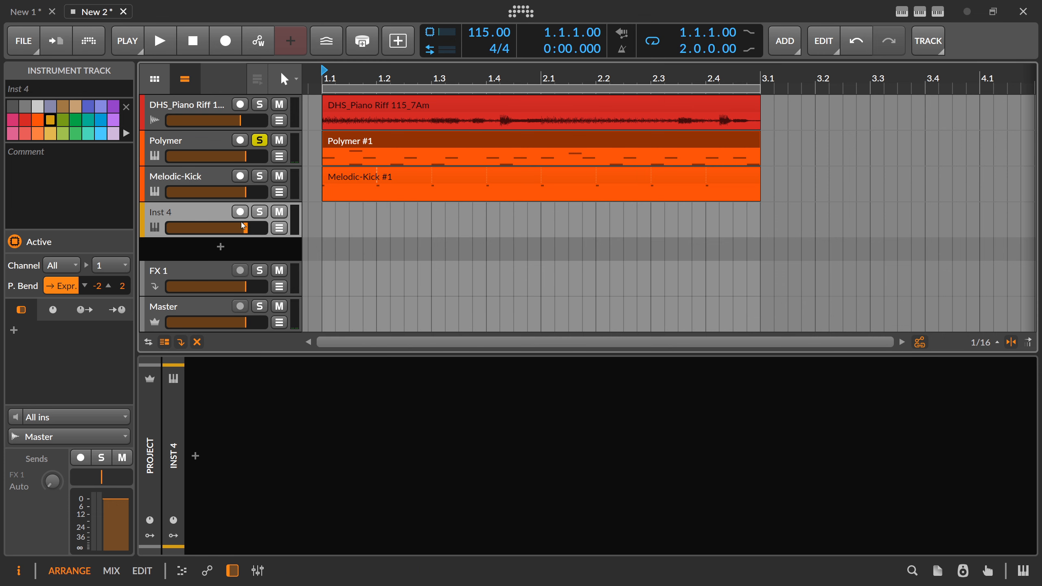
{"action": "left_click", "coordinate": [74, 417]}
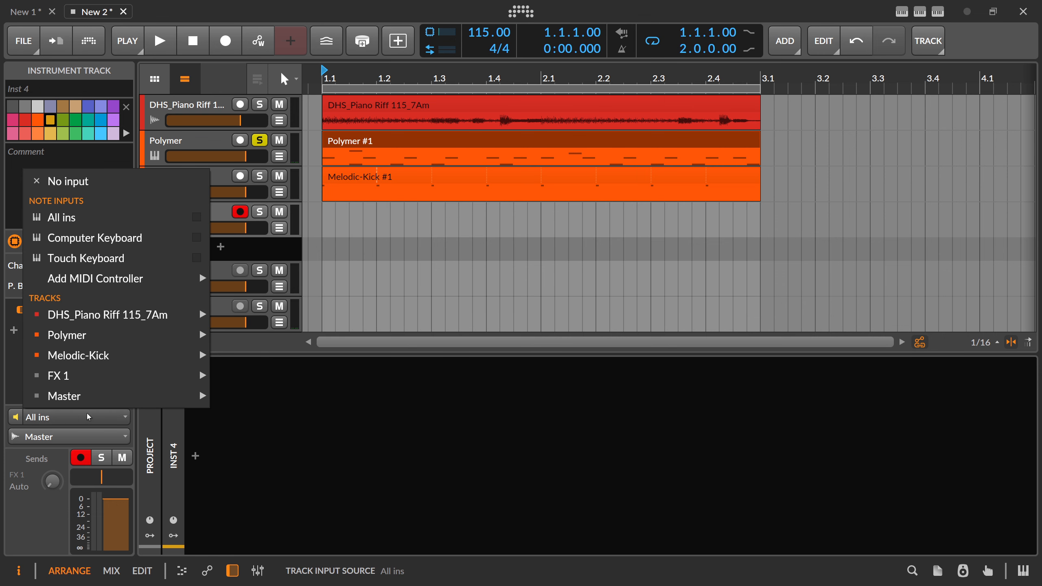
{"action": "mouse_move", "coordinate": [139, 345]}
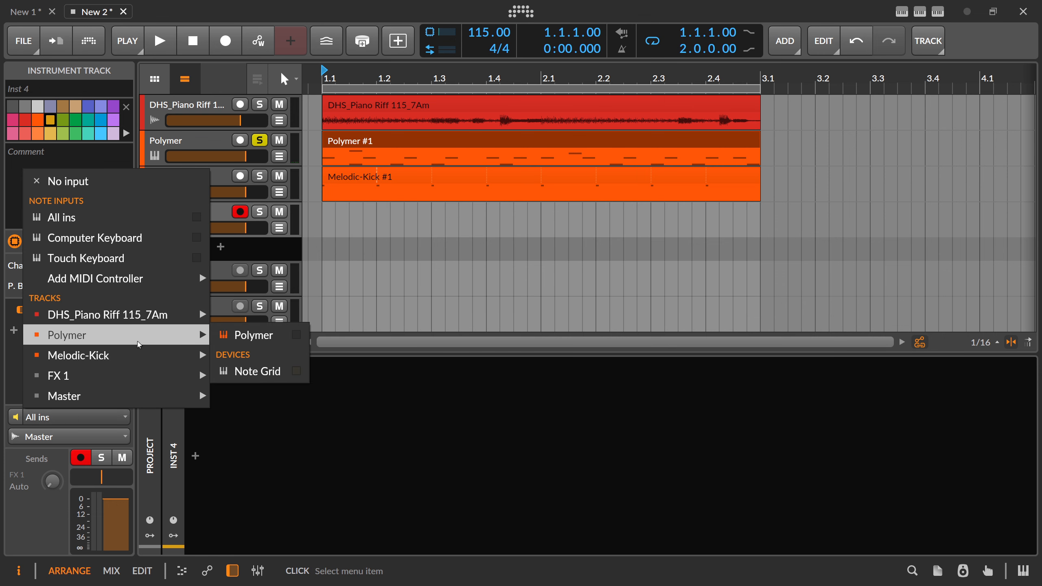
{"action": "left_click", "coordinate": [254, 371]}
Step: Turn off the transport loop, record the Note Grid's output onto the Inst 4 track while viewing the clip, and stop recording
{"action": "scroll", "coordinate": [388, 79], "scroll_direction": "down", "scroll_amount": 1}
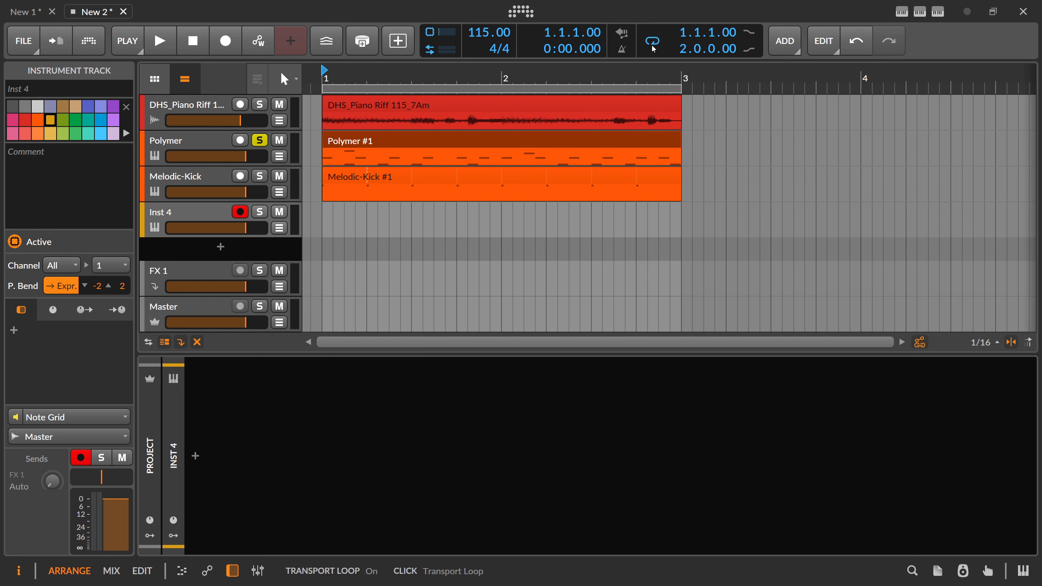
{"action": "left_click", "coordinate": [652, 42]}
{"action": "left_click", "coordinate": [226, 41]}
{"action": "left_click", "coordinate": [164, 43]}
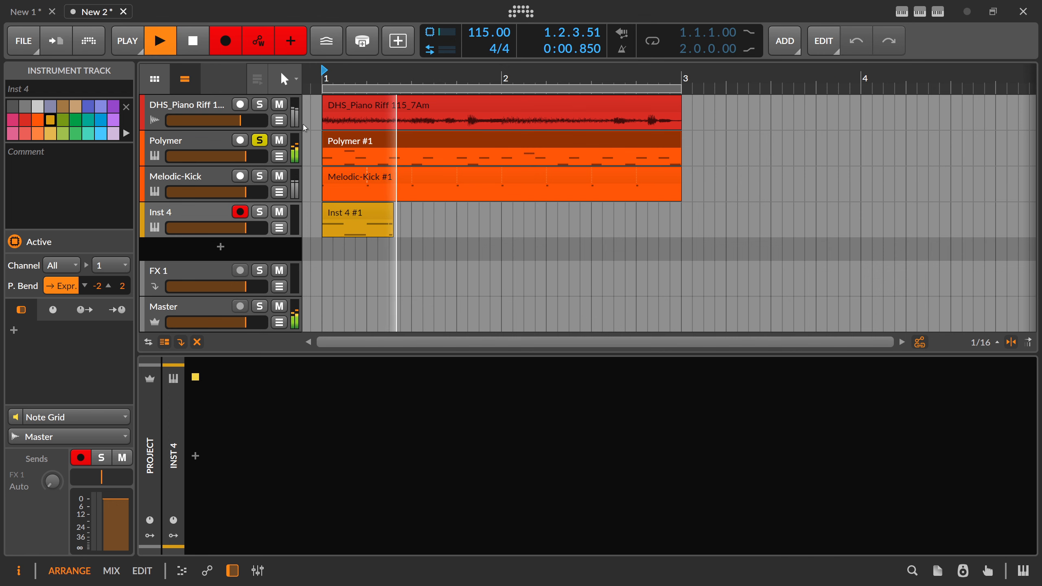
{"action": "double_click", "coordinate": [371, 211]}
{"action": "left_click_drag", "start_coordinate": [383, 83], "coordinate": [351, 143]}
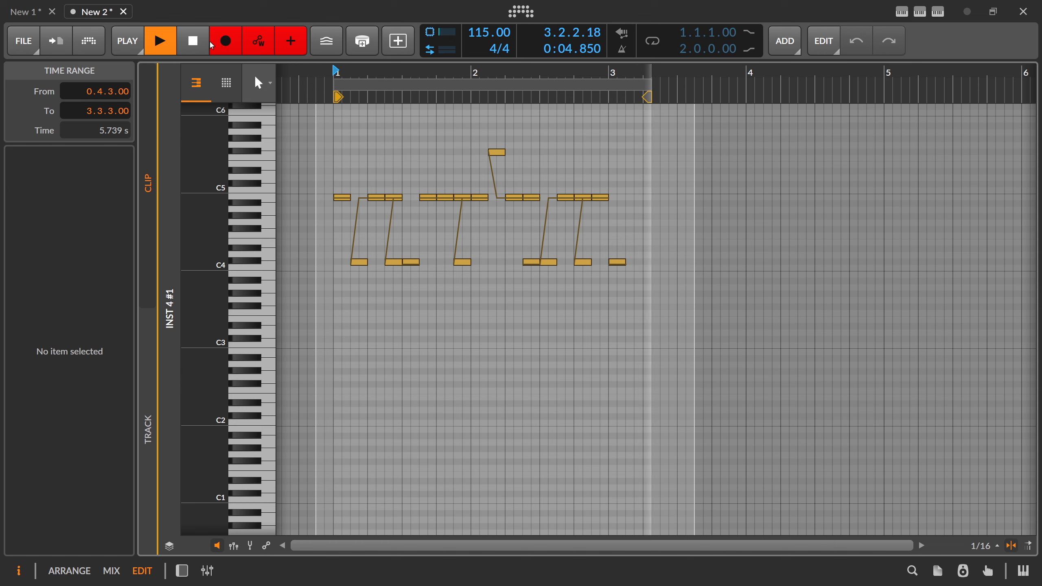
{"action": "left_click", "coordinate": [193, 41]}
Step: Show the pitch expressions of the recorded Inst 4 clip and examine the pitch changes within its notes
{"action": "left_click_drag", "start_coordinate": [392, 74], "coordinate": [417, 110]}
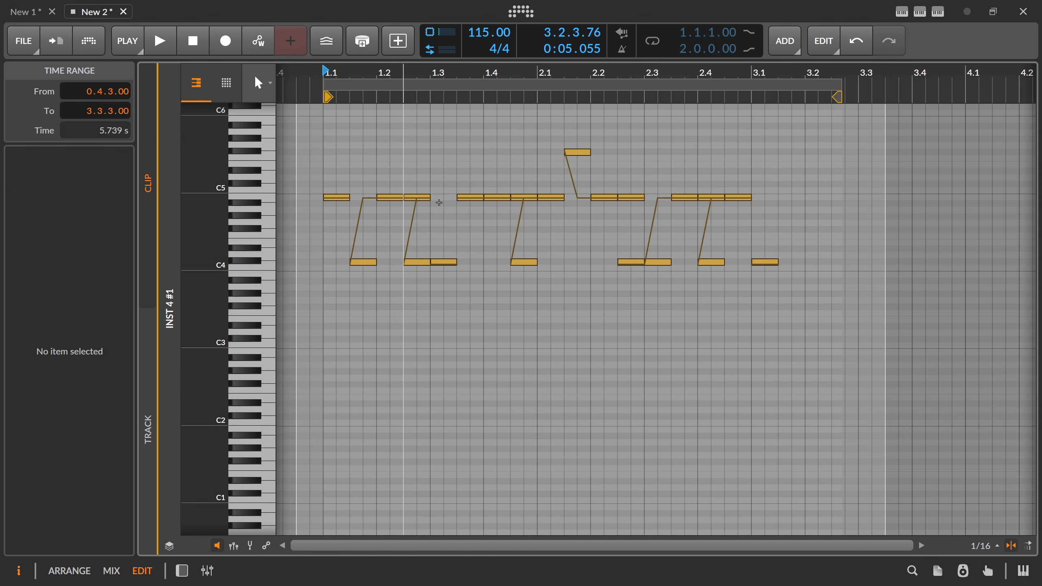
{"action": "left_click", "coordinate": [250, 546]}
{"action": "left_click_drag", "start_coordinate": [364, 74], "coordinate": [410, 177]}
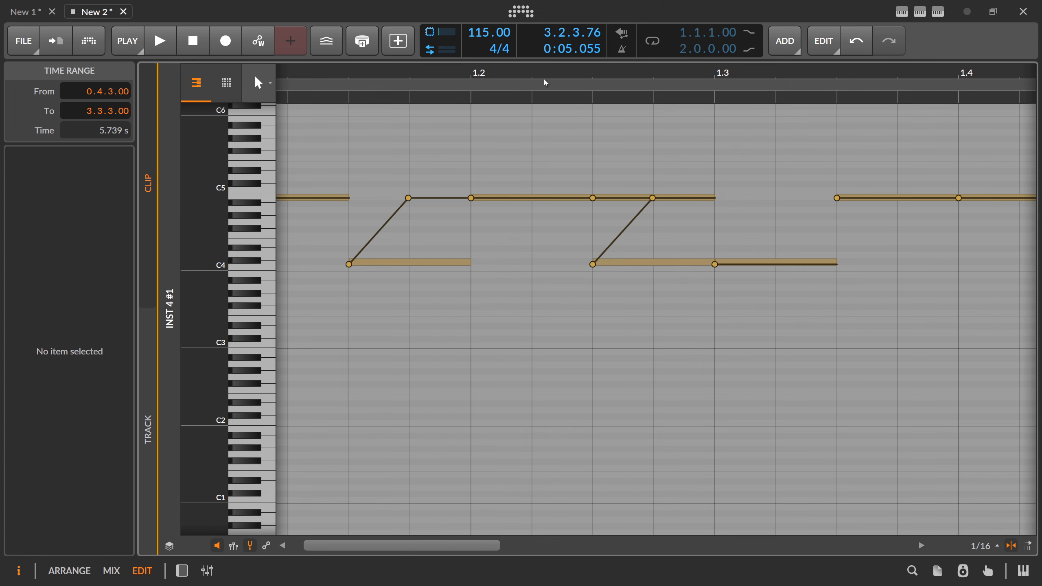
Step: In the Polymer track's Note Grid, insert a Sample / Hold before the output's pitch input and trigger it from the gate
{"action": "key", "text": "alt+1"}
{"action": "left_click", "coordinate": [217, 187]}
{"action": "left_click", "coordinate": [195, 141]}
{"action": "left_click", "coordinate": [305, 431]}
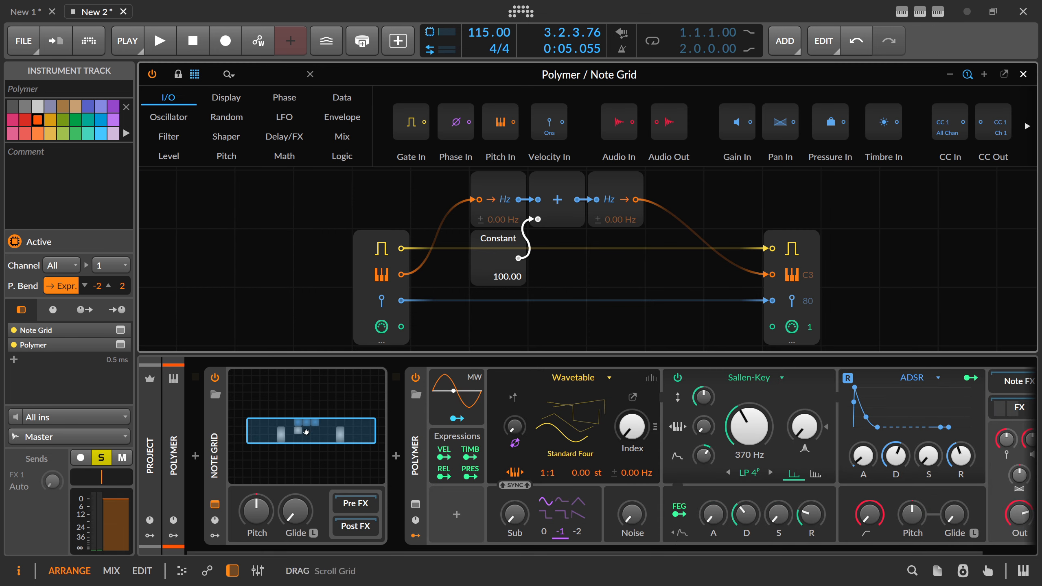
{"action": "type", "text": "sam"}
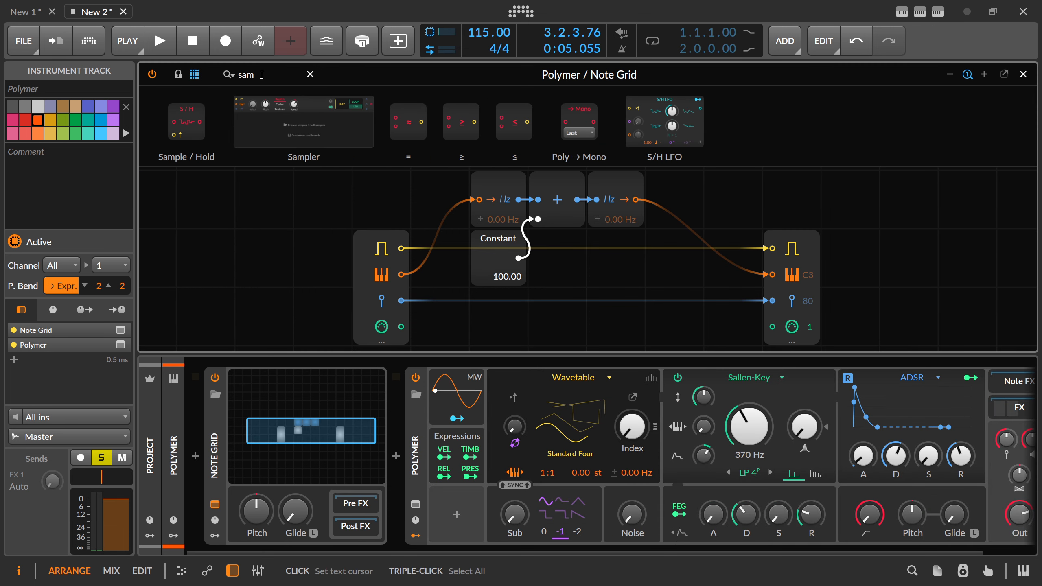
{"action": "left_click_drag", "start_coordinate": [348, 157], "coordinate": [733, 262]}
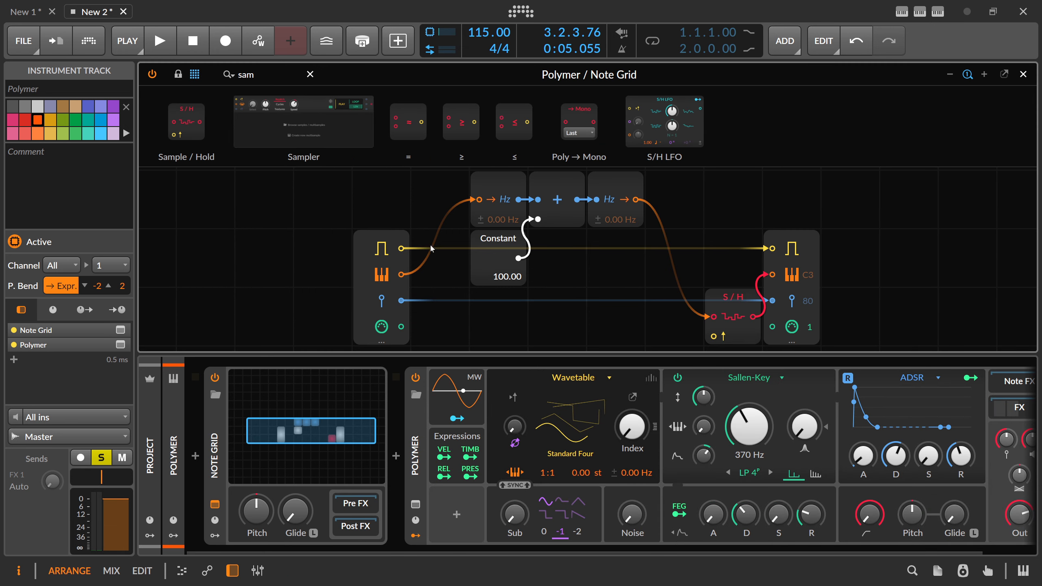
{"action": "left_click_drag", "start_coordinate": [401, 248], "coordinate": [714, 337]}
{"action": "left_click", "coordinate": [1023, 74]}
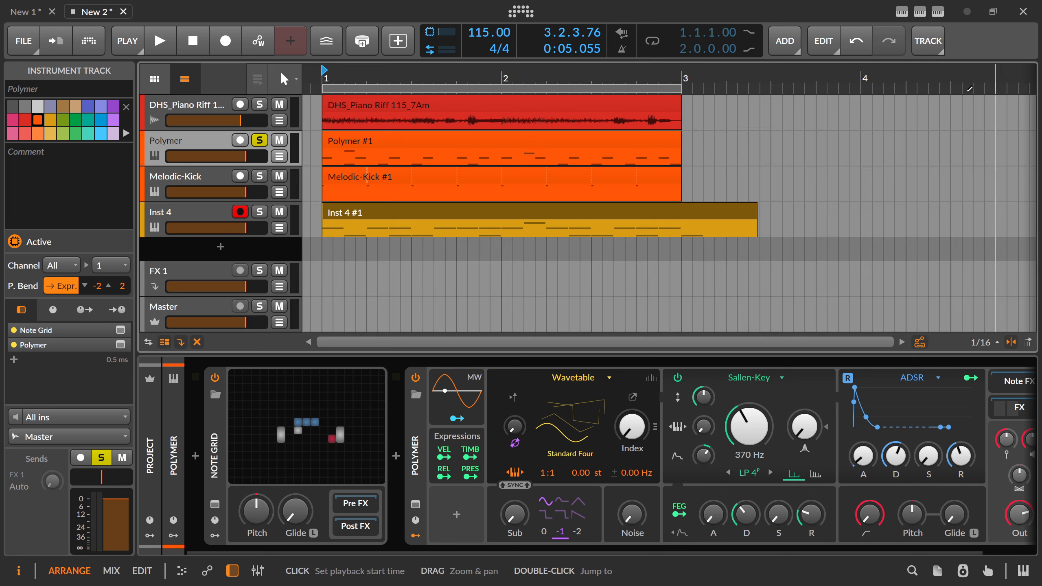
Step: Move the recorded Inst 4 clip to start at bar 3
{"action": "left_click_drag", "start_coordinate": [385, 217], "coordinate": [745, 218]}
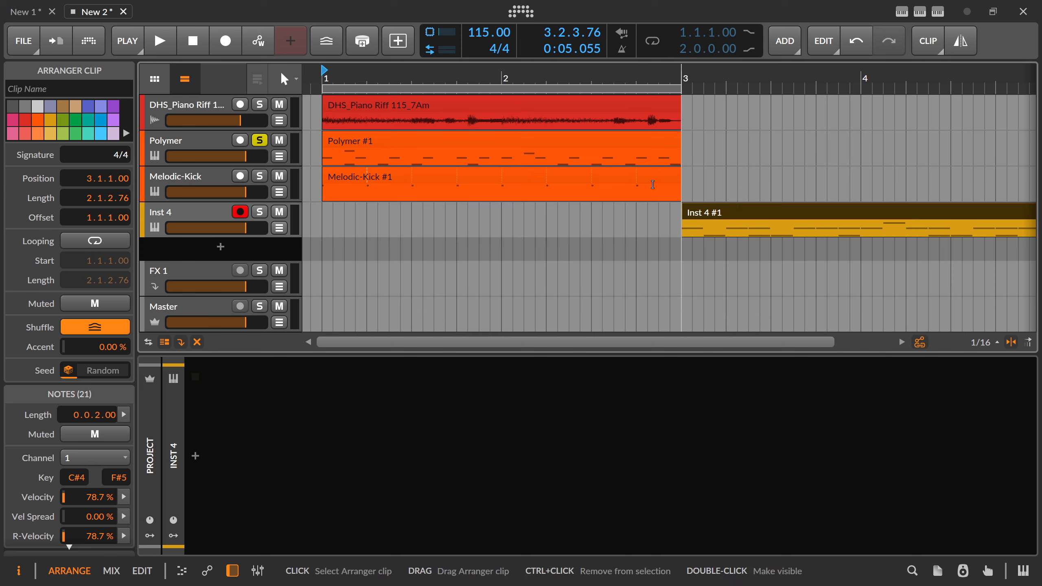
Step: Record the Note Grid's output onto the Inst 4 track again from bar 1 while viewing the new clip, and stop recording
{"action": "double_click", "coordinate": [333, 78]}
{"action": "left_click", "coordinate": [225, 40]}
{"action": "left_click", "coordinate": [160, 41]}
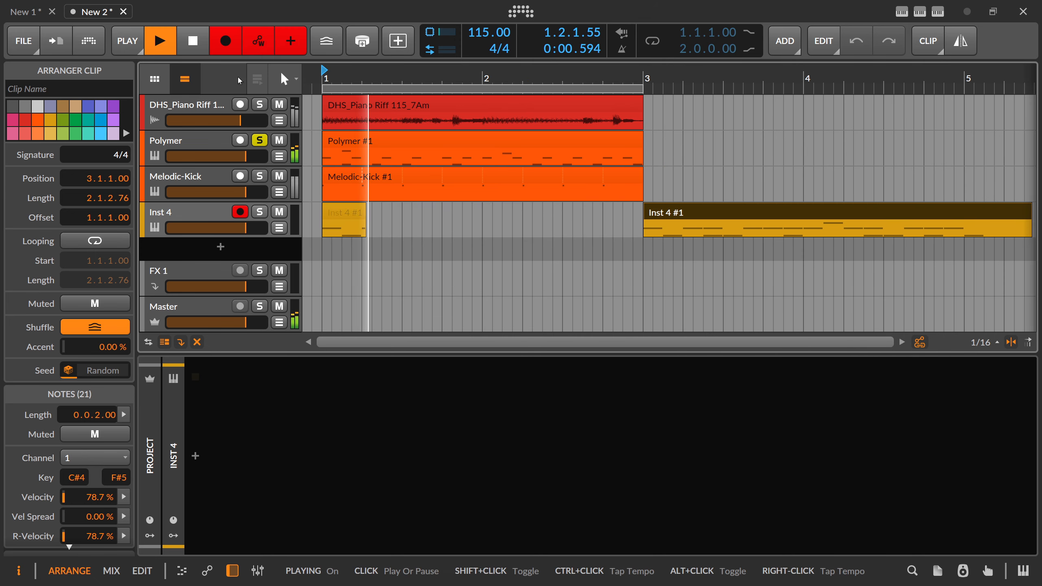
{"action": "double_click", "coordinate": [354, 210]}
{"action": "left_click_drag", "start_coordinate": [384, 73], "coordinate": [379, 70]}
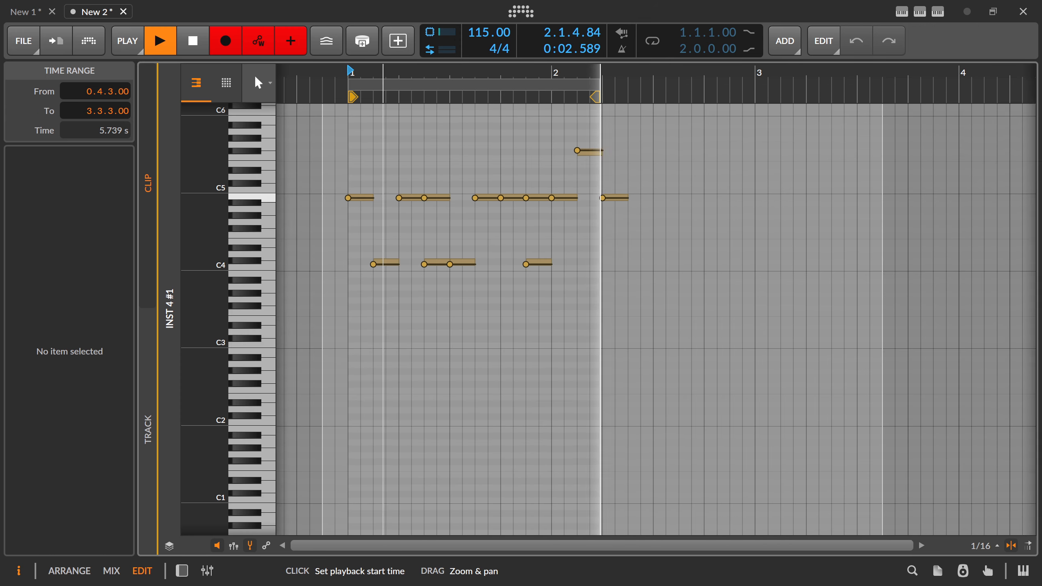
{"action": "key", "text": "space"}
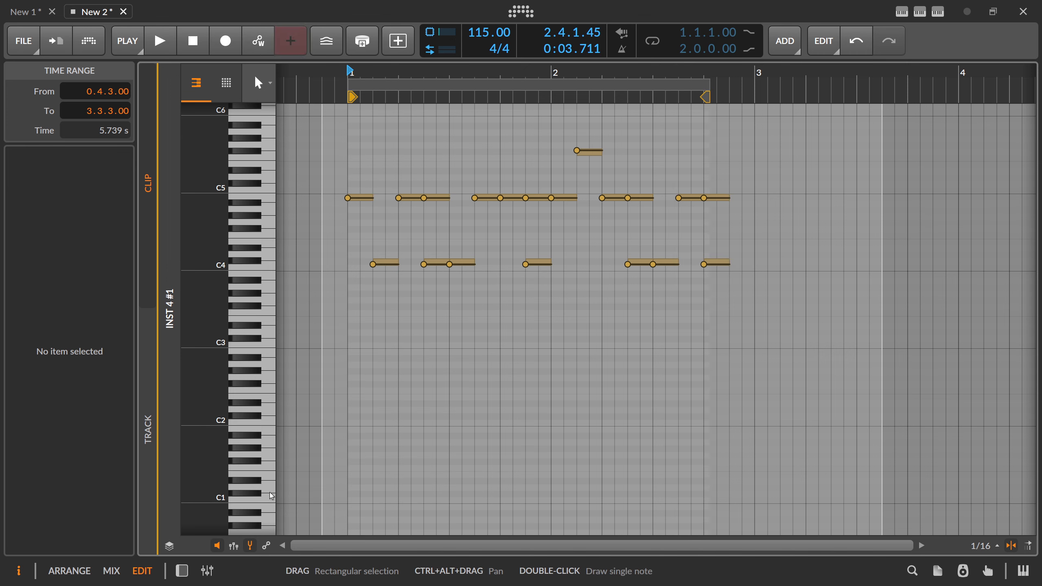
Step: Try moving the pitch point of the clip's first C#4 note to 0.00 and to -1.00, and undo both moves
{"action": "left_click_drag", "start_coordinate": [238, 228], "coordinate": [273, 229]}
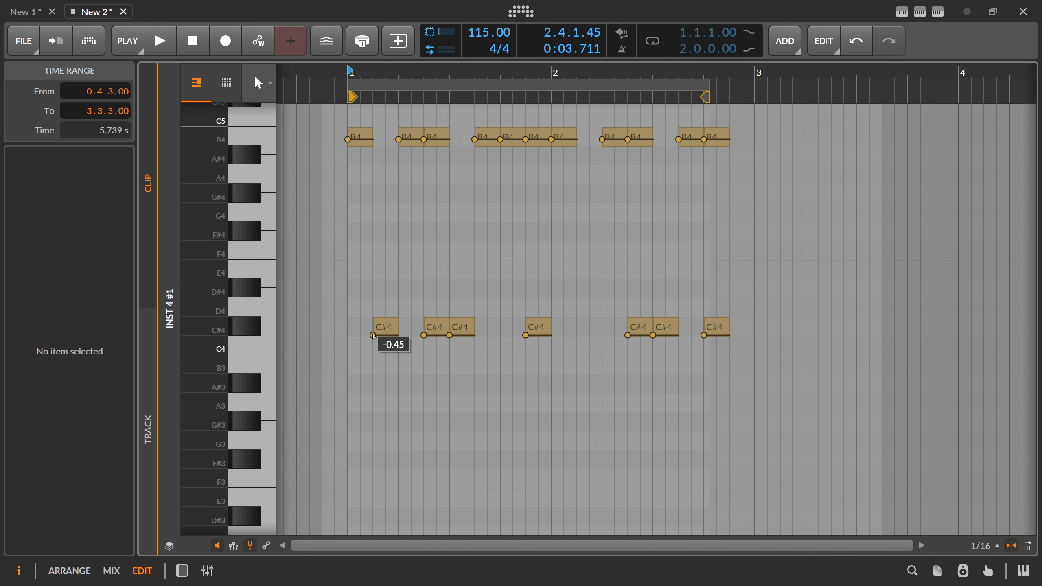
{"action": "left_click_drag", "start_coordinate": [372, 336], "coordinate": [373, 327]}
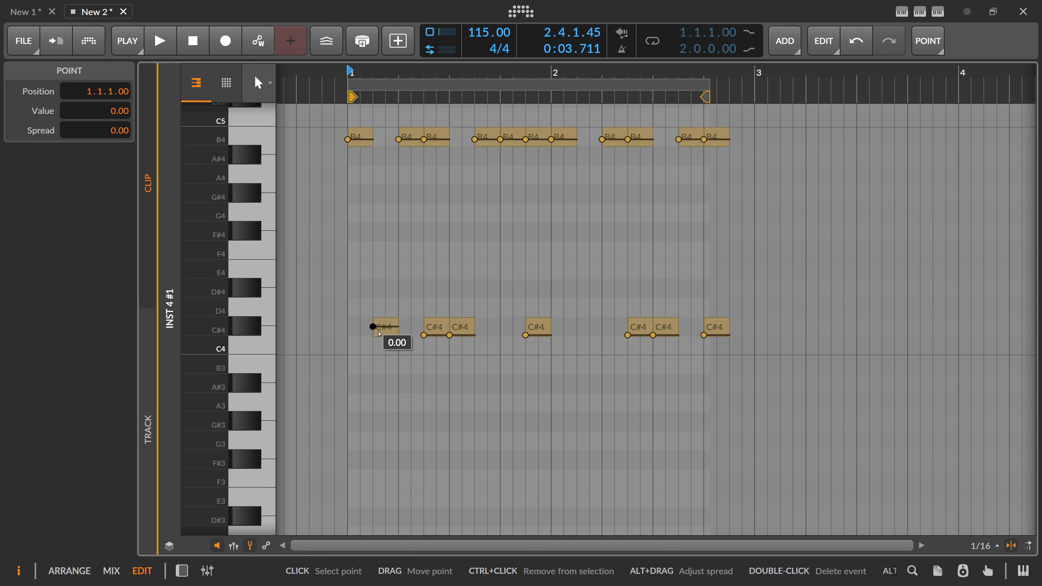
{"action": "left_click_drag", "start_coordinate": [378, 333], "coordinate": [378, 352]}
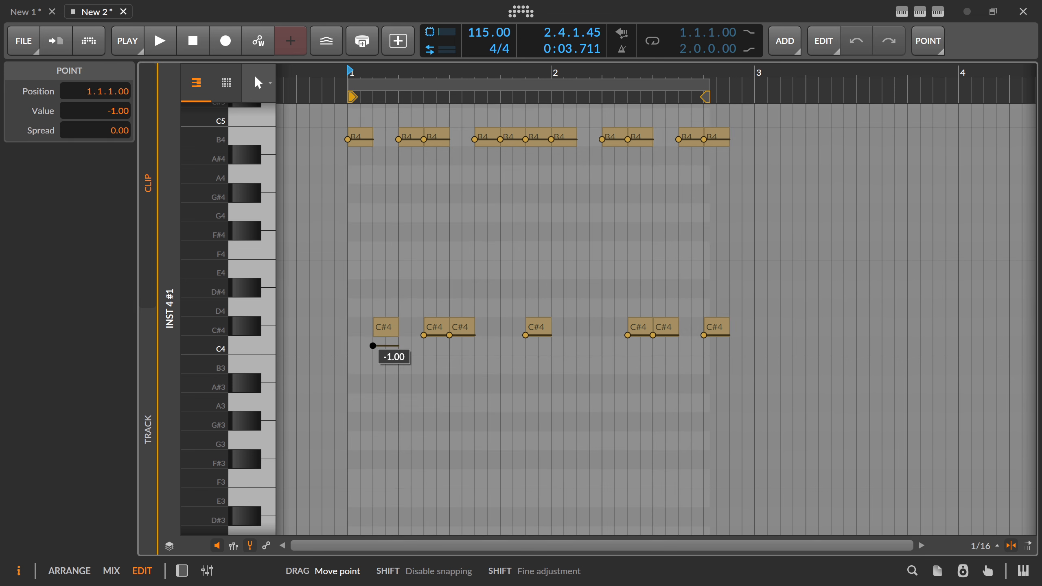
{"action": "key", "text": "ctrl+z"}
{"action": "key", "text": "ctrl+z"}
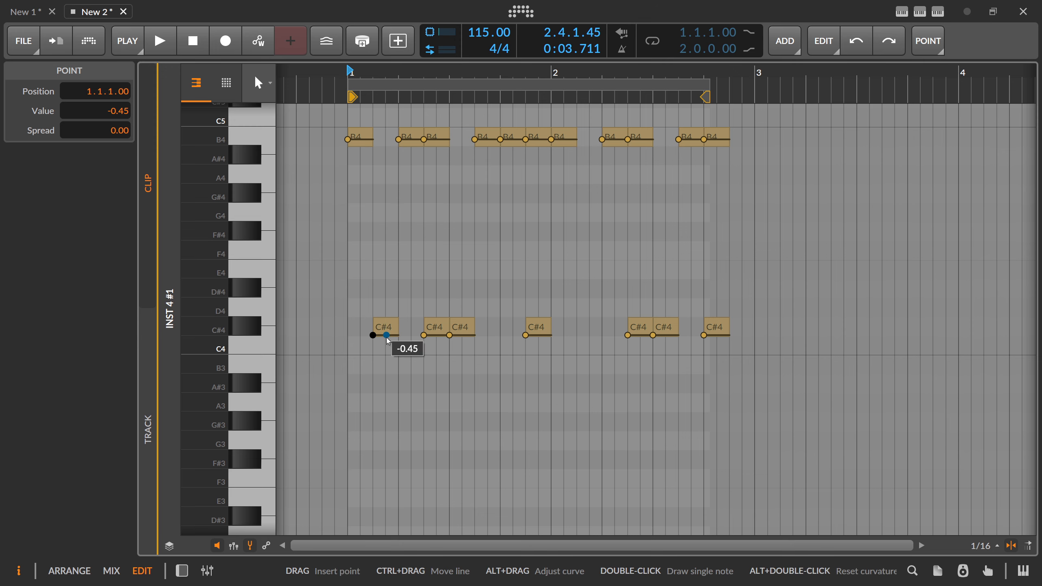
Step: Return to the arrangement and open the Note Grid of the Polymer track
{"action": "scroll", "coordinate": [365, 136], "scroll_direction": "up", "scroll_amount": 3}
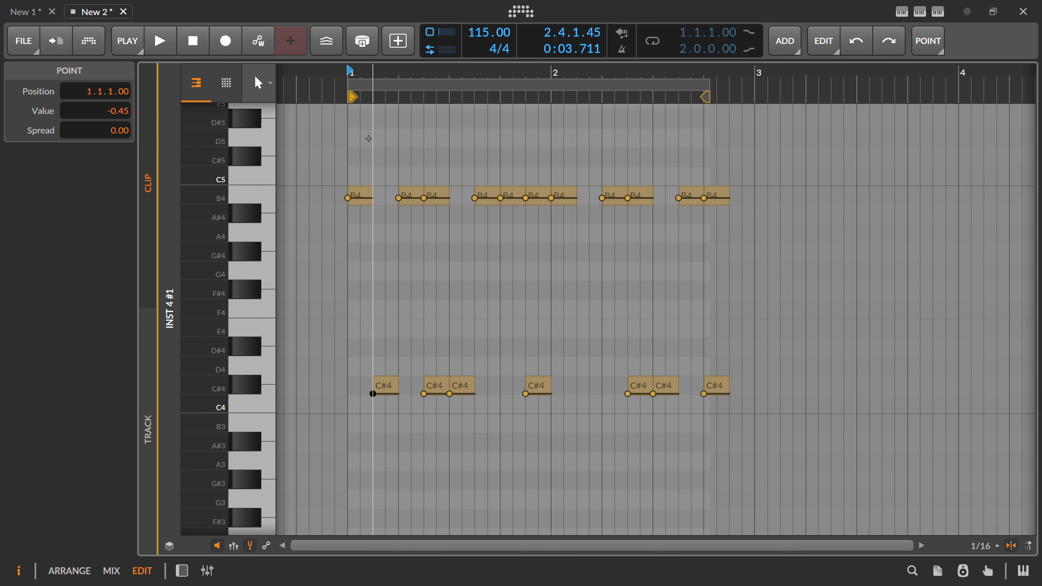
{"action": "left_click", "coordinate": [557, 220]}
{"action": "key", "text": "Tab"}
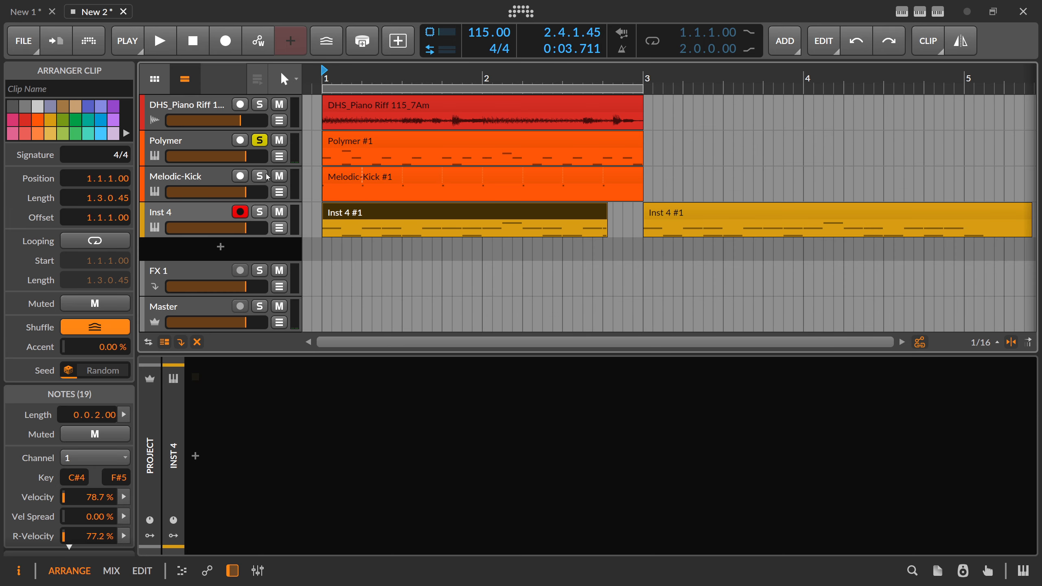
{"action": "left_click", "coordinate": [209, 170]}
{"action": "key", "text": "Up"}
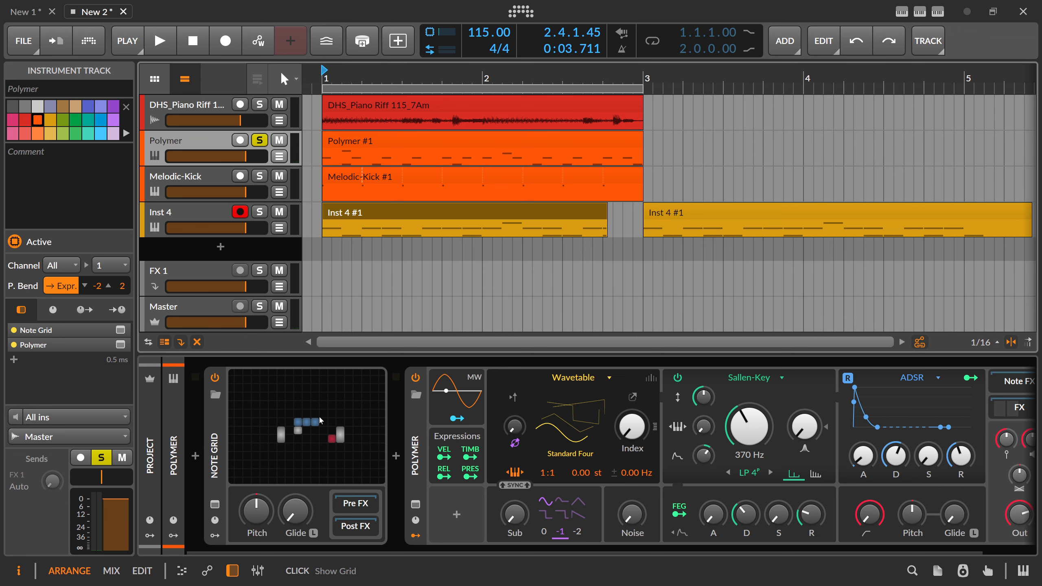
{"action": "double_click", "coordinate": [299, 424]}
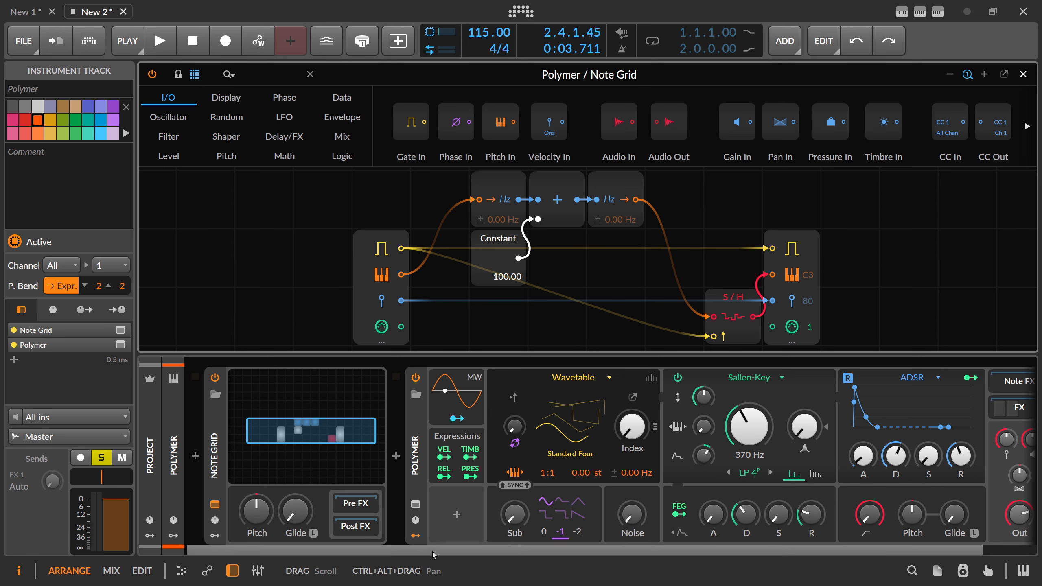
Step: Insert a Freq Shifter between Polymer and Convolution in the Polymer track's device chain
{"action": "left_click_drag", "start_coordinate": [432, 551], "coordinate": [948, 543]}
{"action": "left_click", "coordinate": [960, 406]}
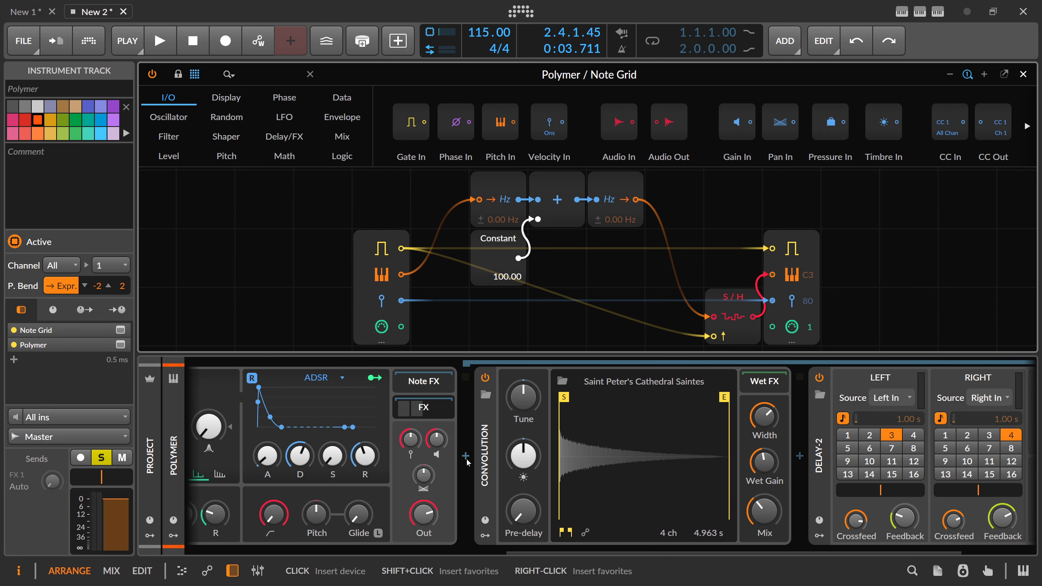
{"action": "left_click", "coordinate": [487, 441]}
{"action": "type", "text": "freq"}
{"action": "double_click", "coordinate": [586, 160]}
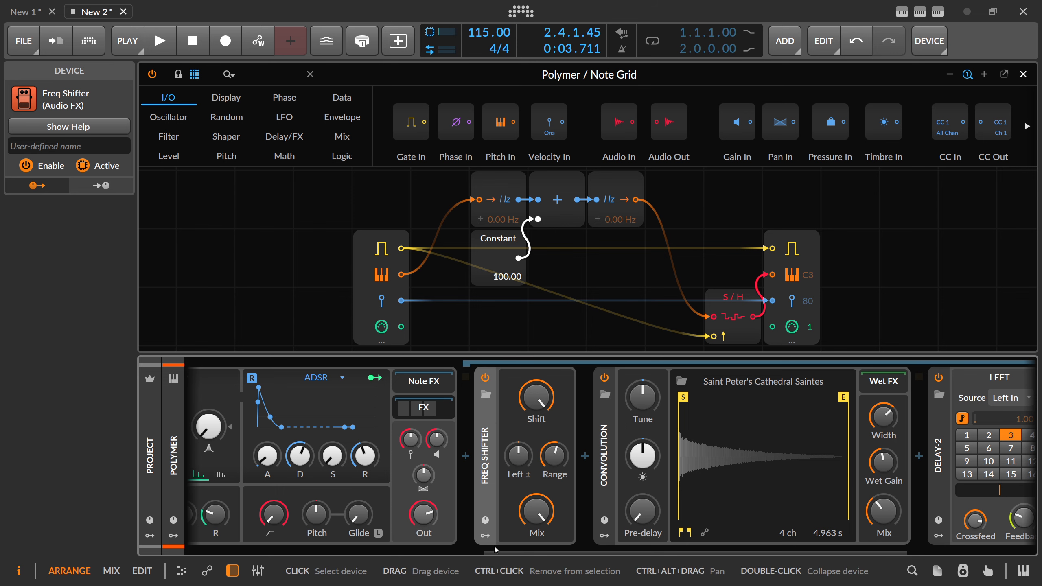
{"action": "left_click_drag", "start_coordinate": [505, 552], "coordinate": [507, 554]}
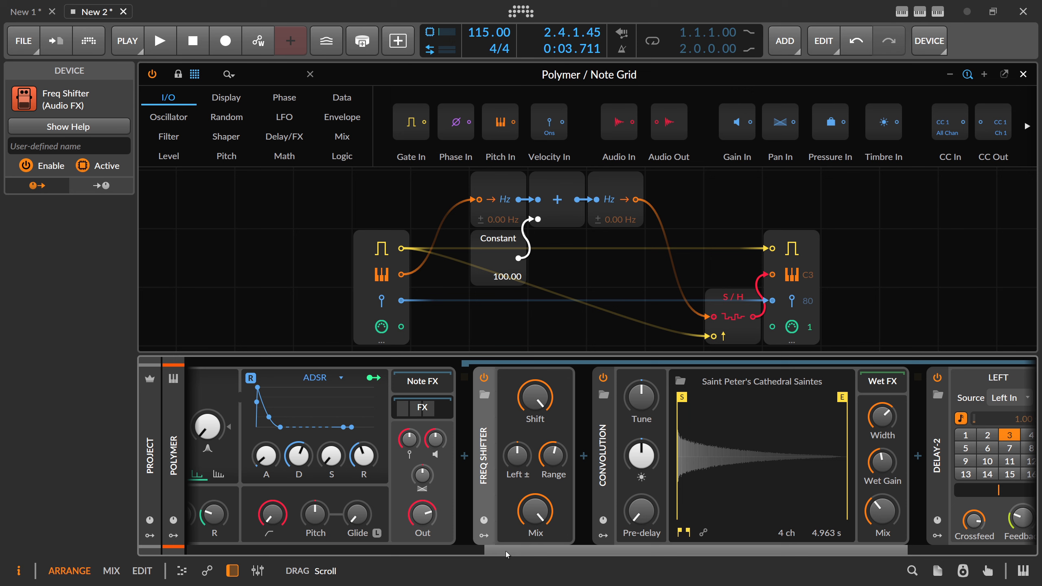
{"action": "left_click_drag", "start_coordinate": [507, 554], "coordinate": [209, 554]}
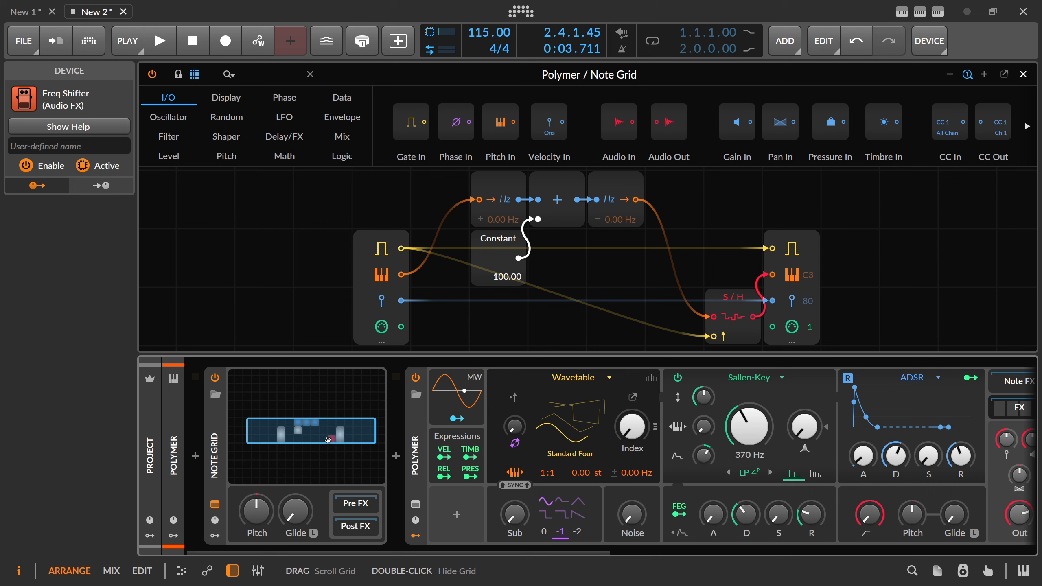
Step: Examine the arrangement and the Note Grid's Pitch → Freq and Constant modules, and close the Note Grid
{"action": "left_click", "coordinate": [1023, 75]}
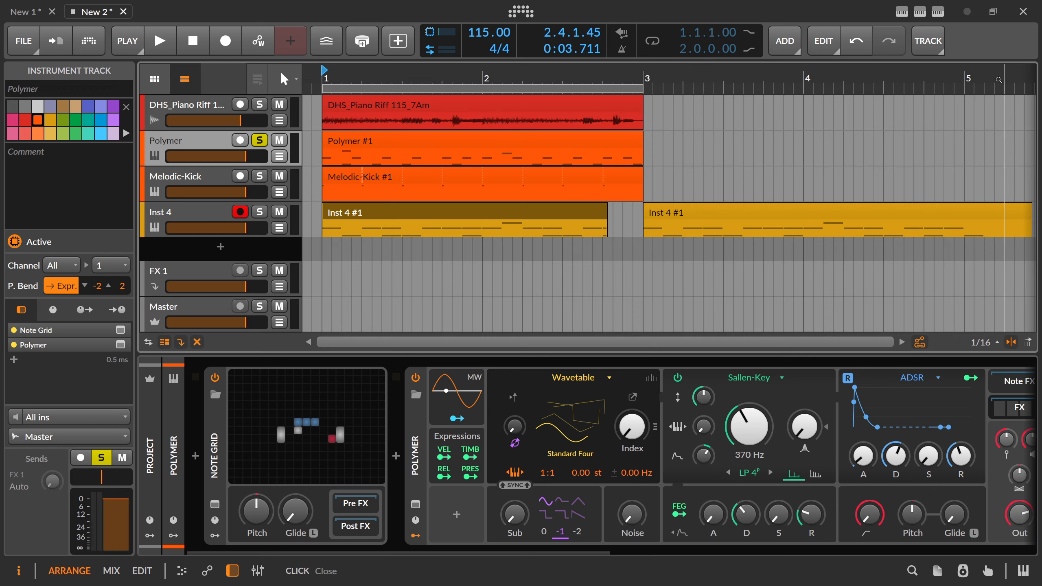
{"action": "left_click_drag", "start_coordinate": [352, 74], "coordinate": [336, 79]}
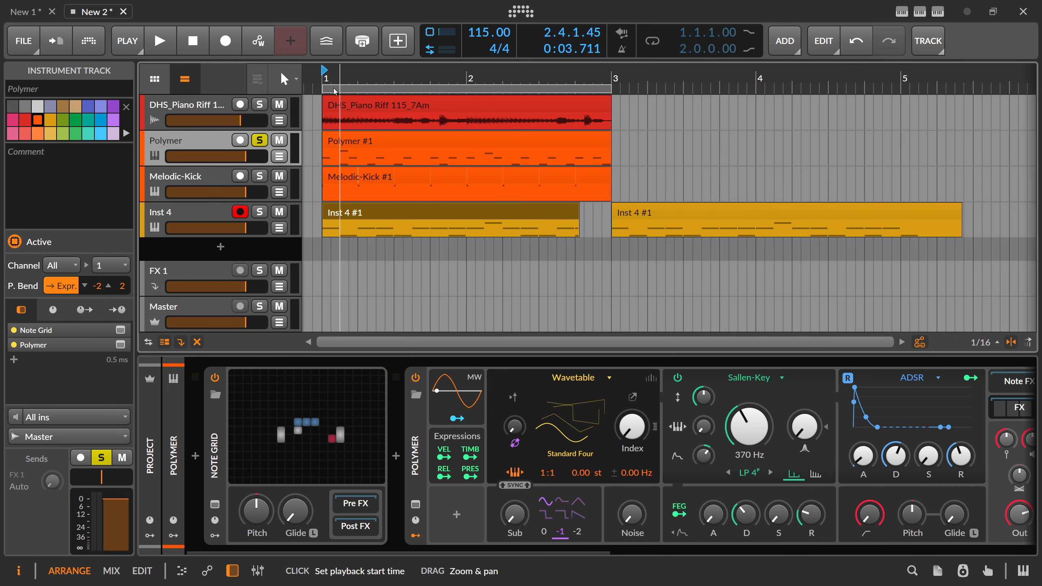
{"action": "left_click", "coordinate": [267, 394]}
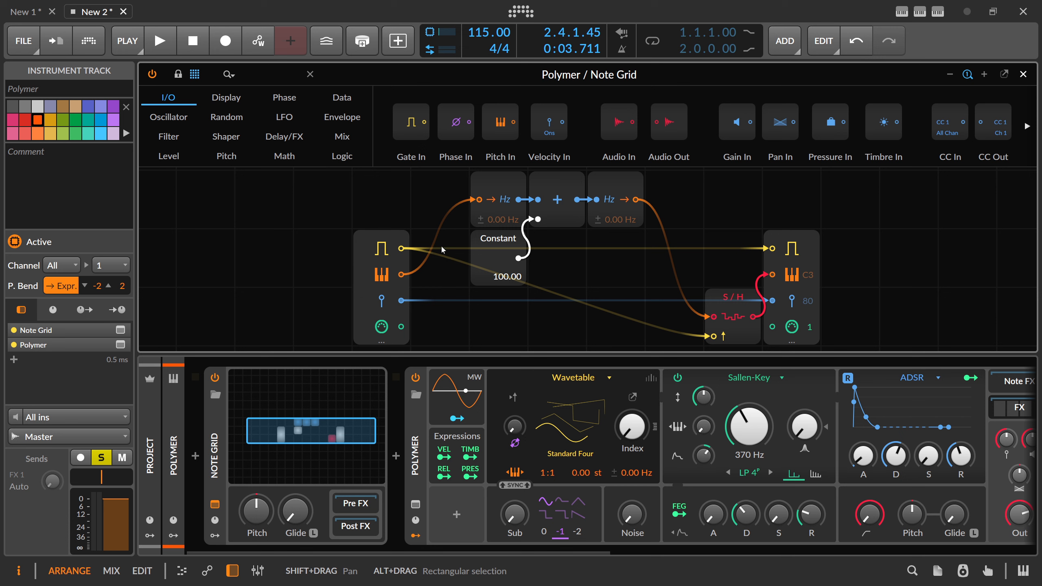
{"action": "left_click", "coordinate": [498, 209]}
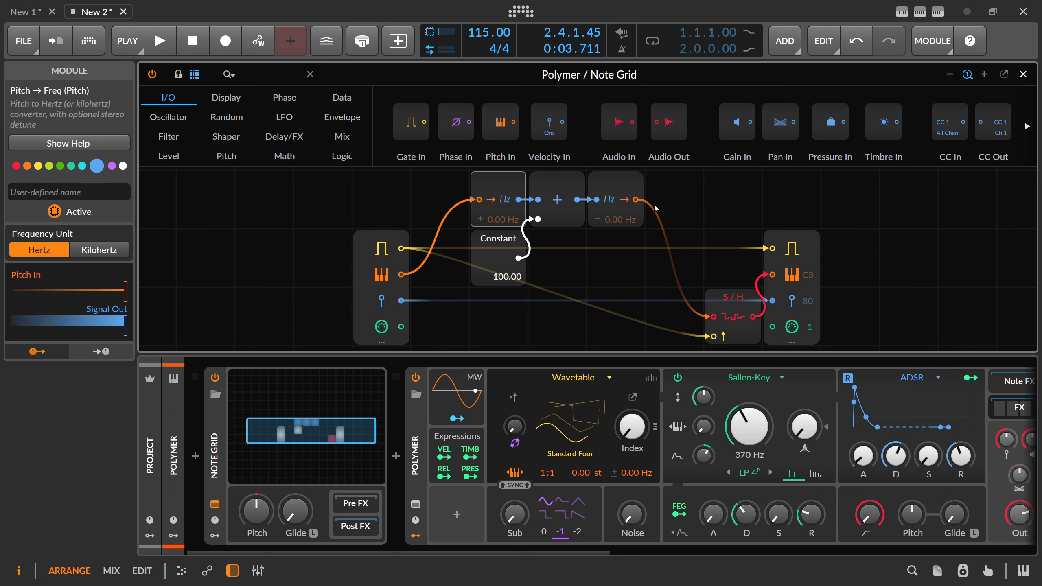
{"action": "left_click", "coordinate": [509, 255]}
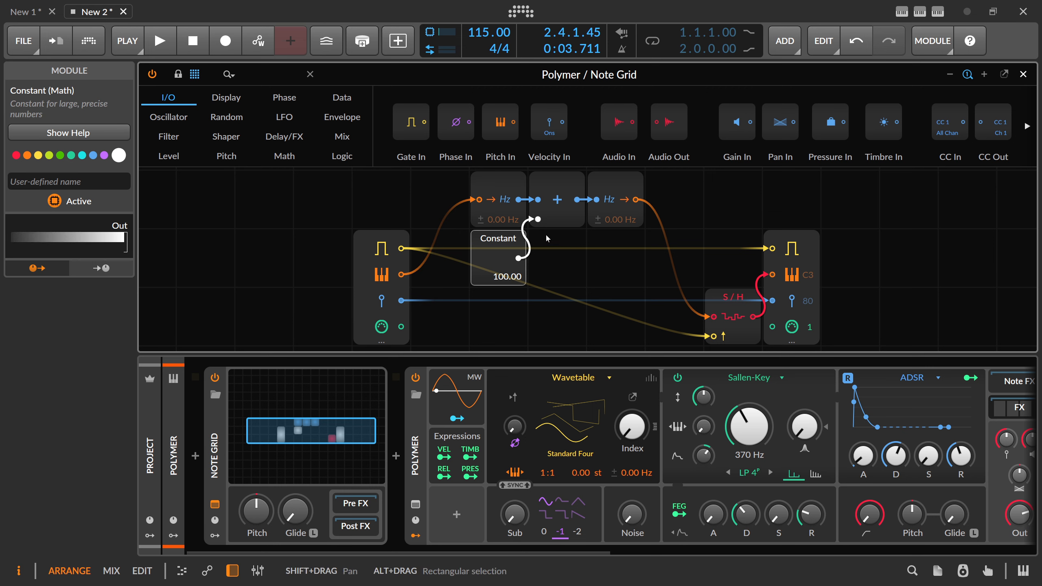
{"action": "left_click", "coordinate": [1023, 74]}
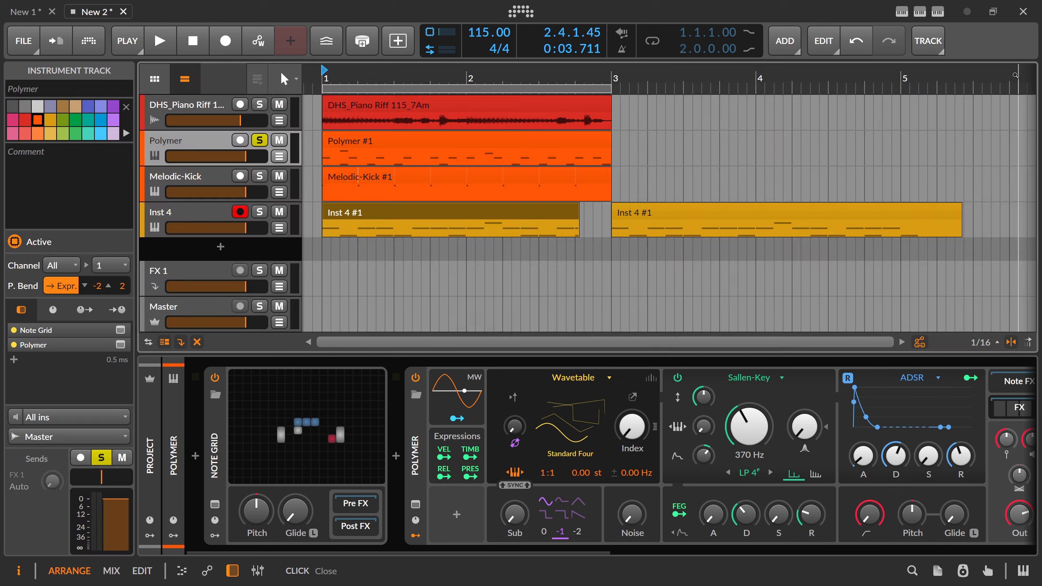